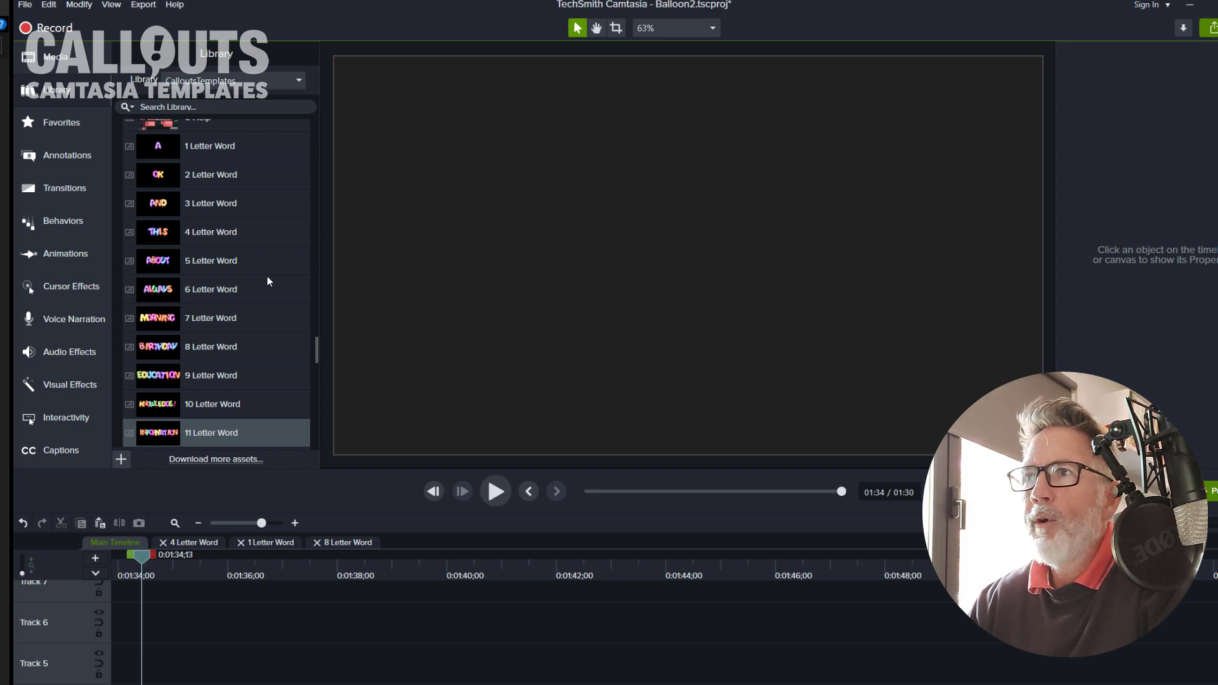
Step: Add the 8 Letter Word balloon template from the Library to the timeline and preview it
click(195, 348)
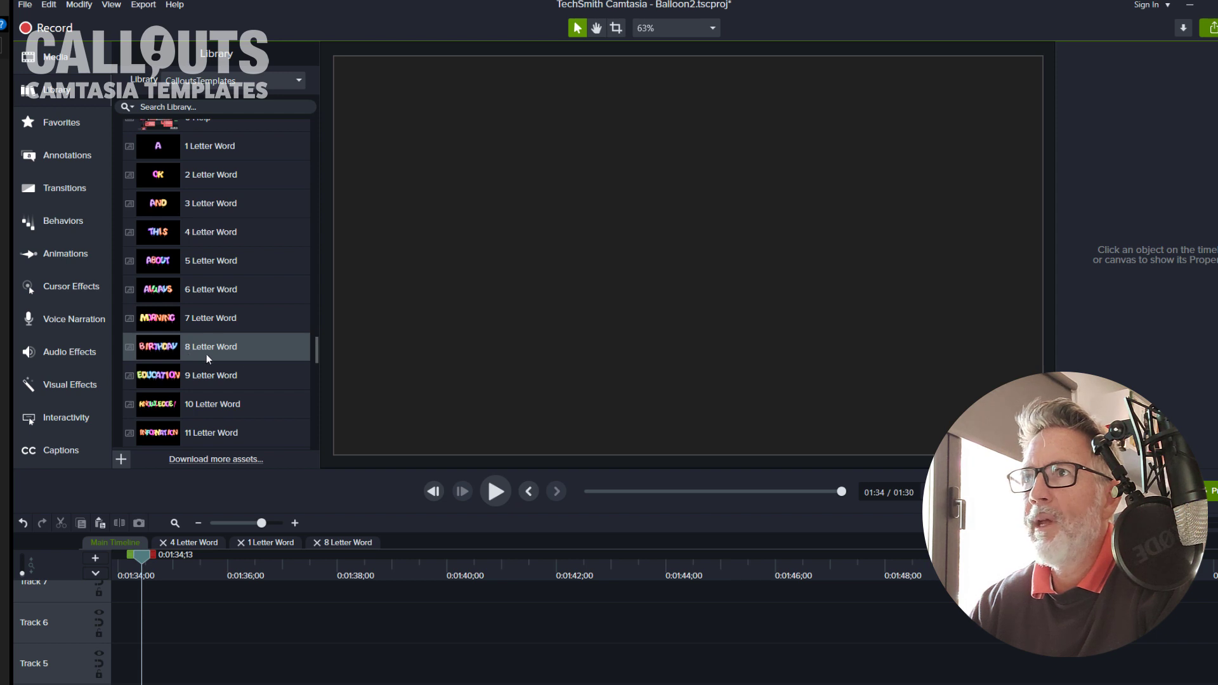
click(201, 176)
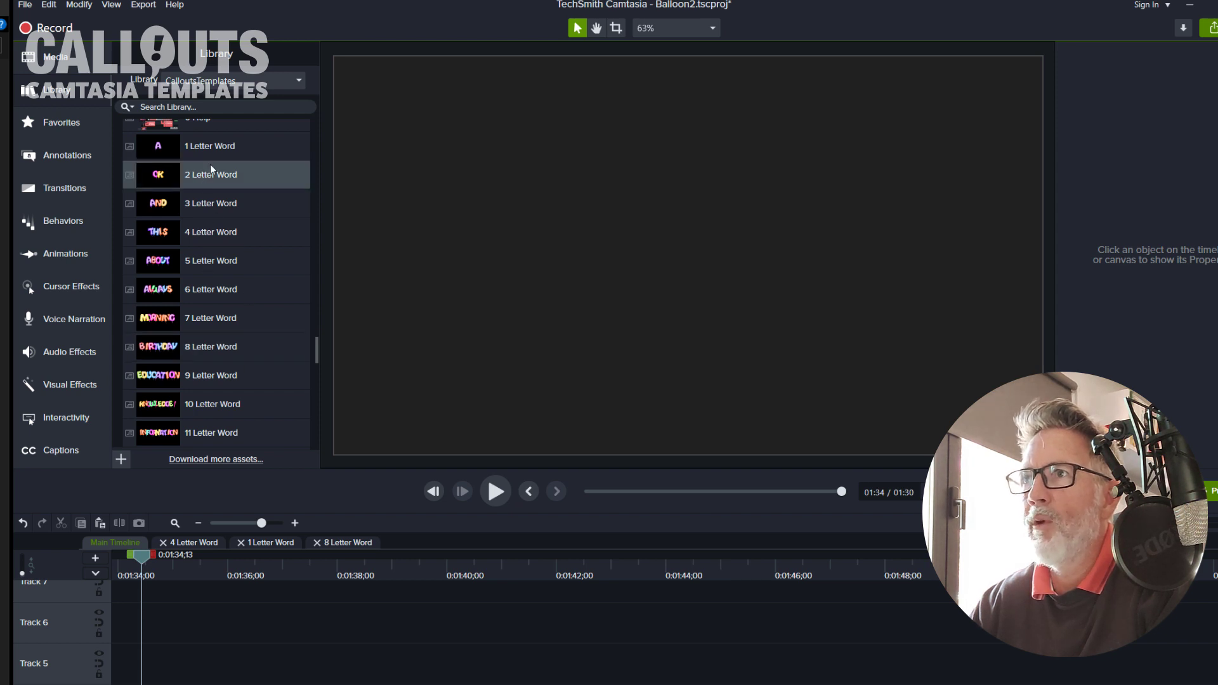
click(206, 243)
click(206, 349)
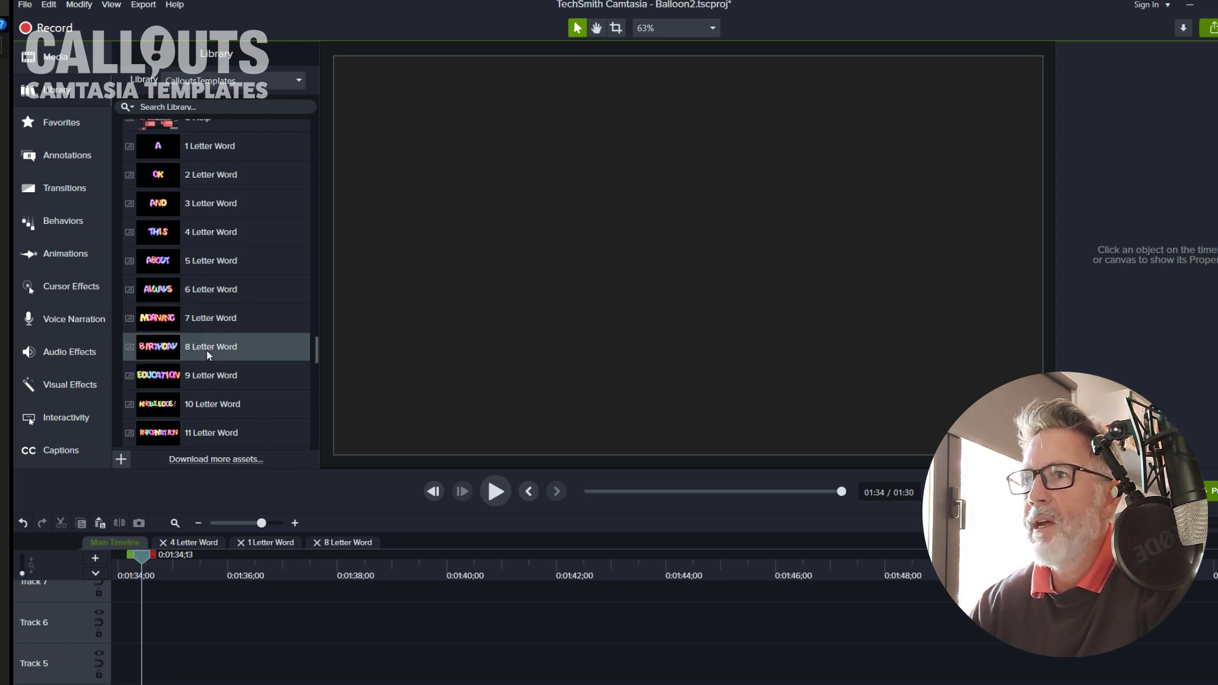
drag(238, 616, 238, 616)
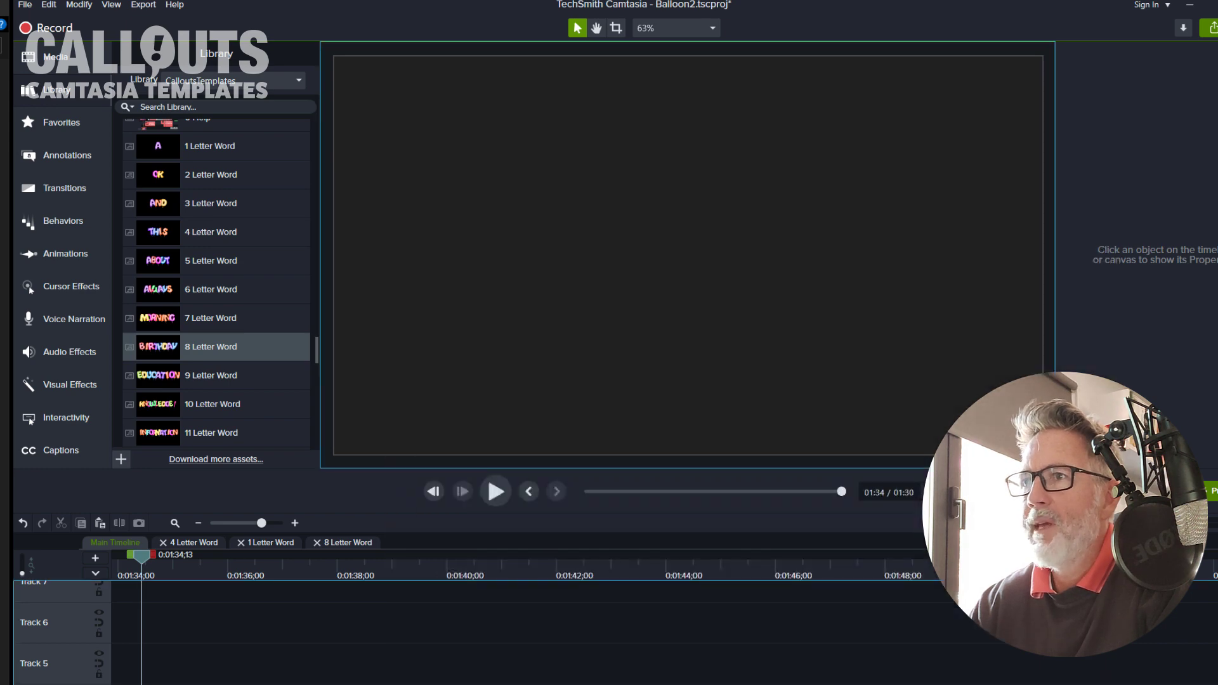
double_click(207, 349)
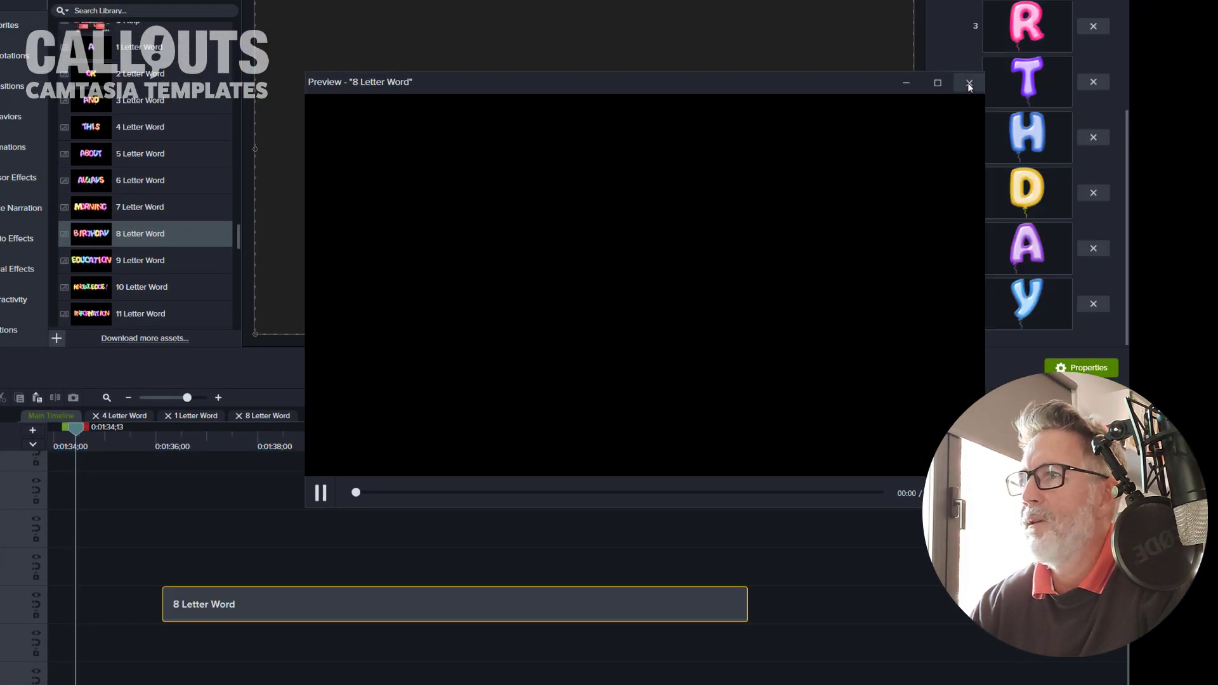
click(969, 83)
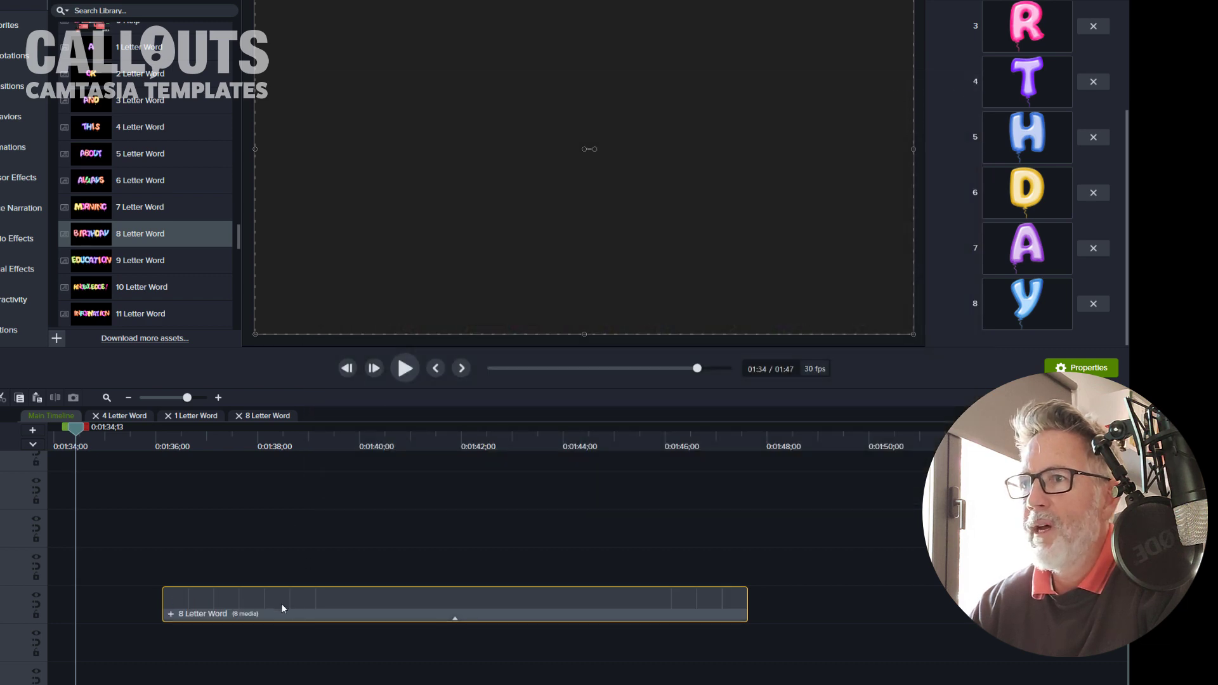
Step: Move the 8 Letter Word clip down to the lowest track and set the playhead to about 1:39;22
drag(282, 609, 234, 682)
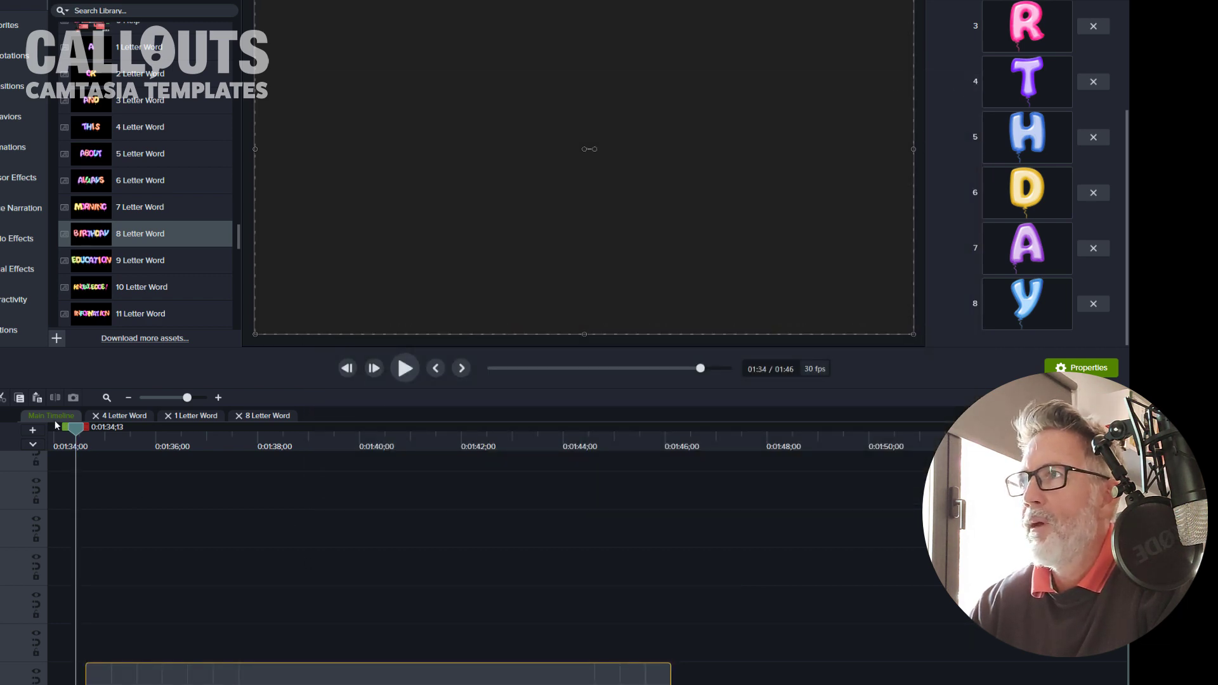
drag(92, 444, 343, 484)
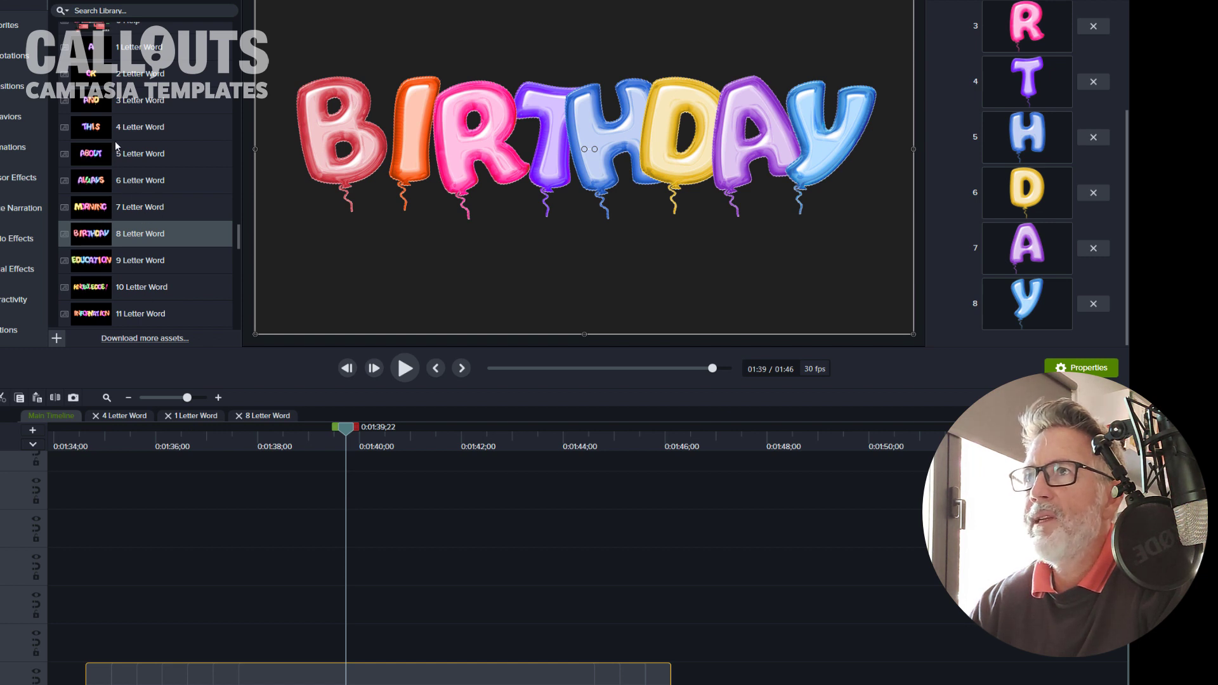
Step: Add the 2 Letter Word template on the track just above the 8 Letter Word clip
drag(97, 85, 203, 542)
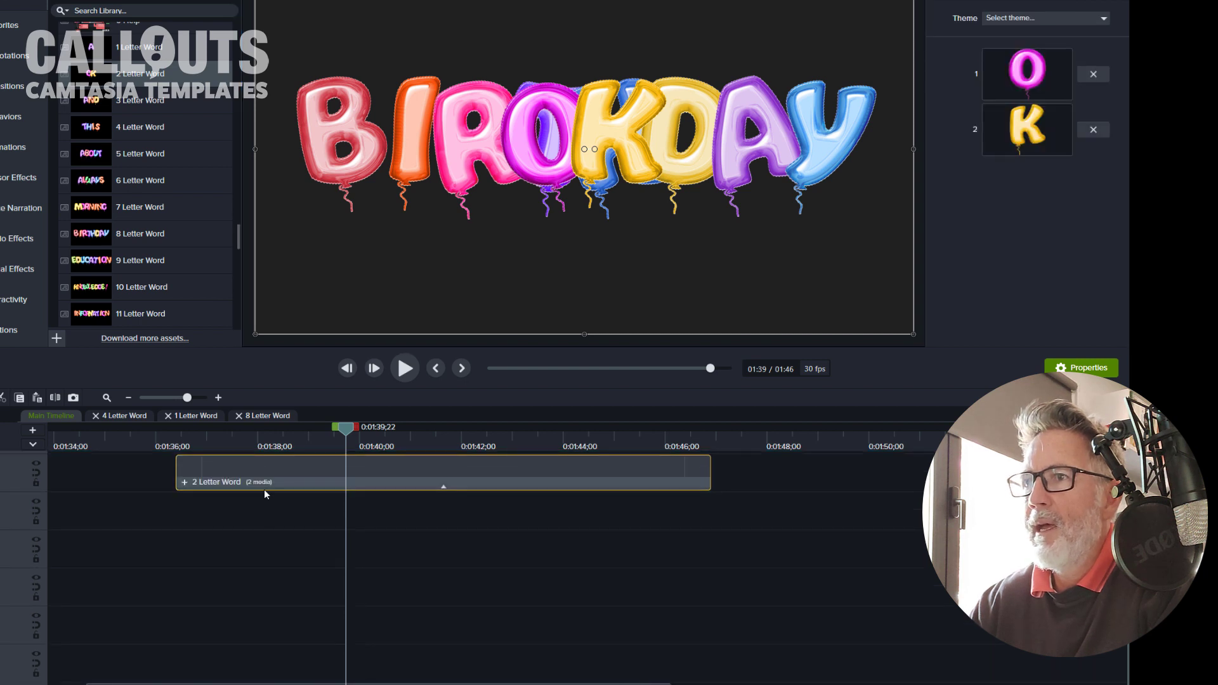
drag(253, 488, 198, 650)
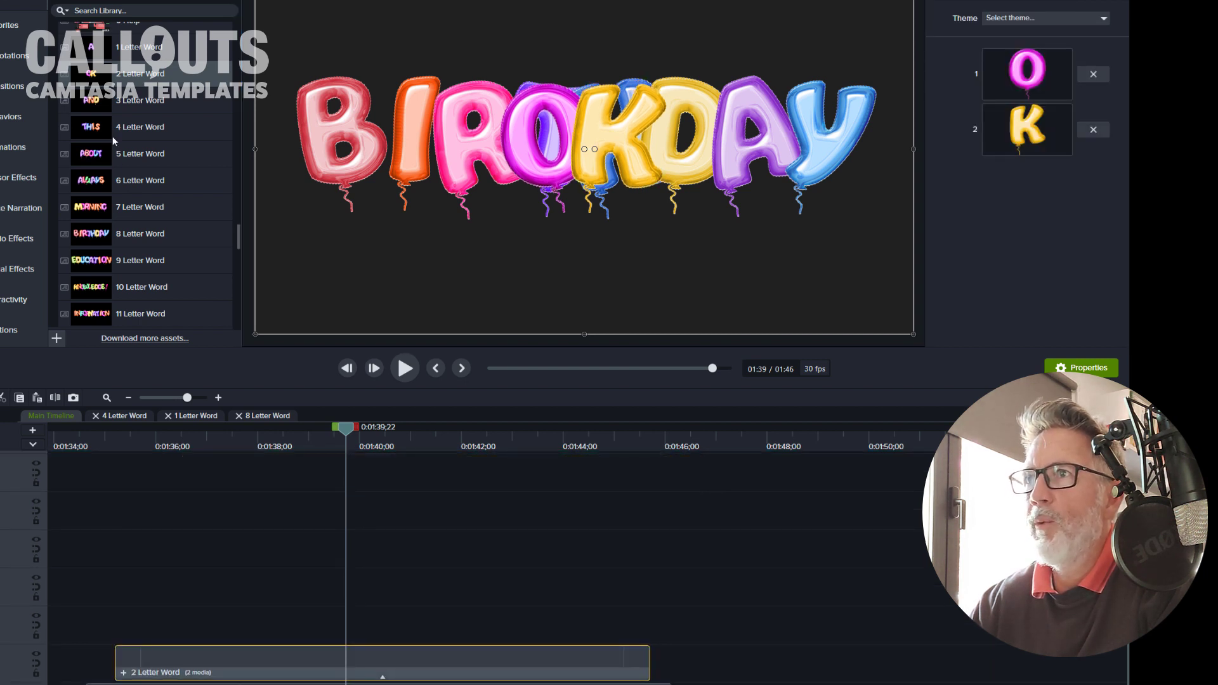
Step: Add the 4 Letter Word template on the track above the 2 Letter Word clip
click(90, 132)
drag(118, 212, 185, 631)
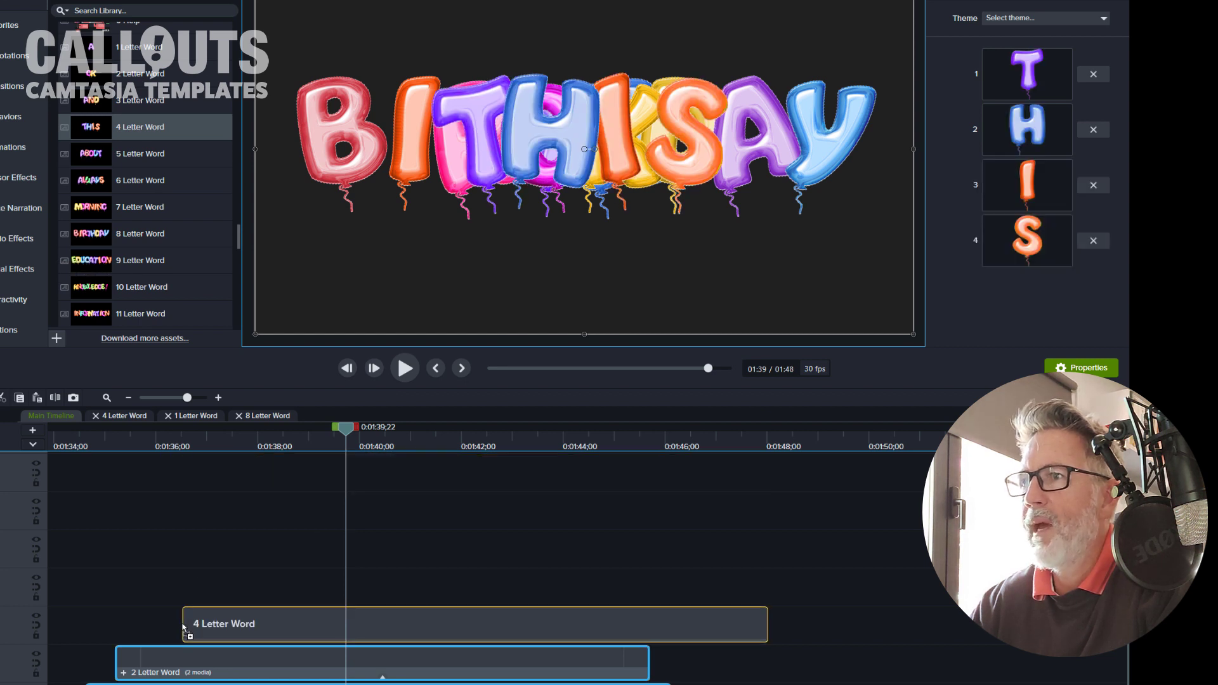
drag(358, 626, 340, 626)
scroll(99, 632, down, 1)
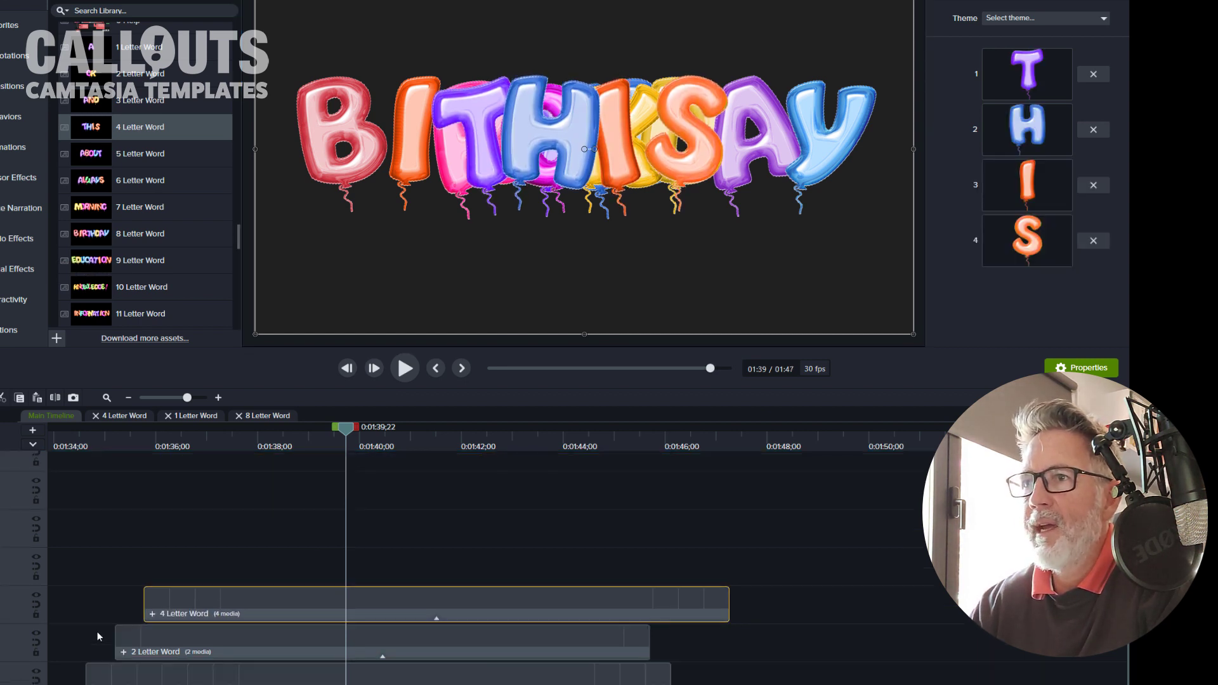
Step: Hide the 4 Letter Word and 2 Letter Word tracks and select the 8 Letter Word clip
click(38, 632)
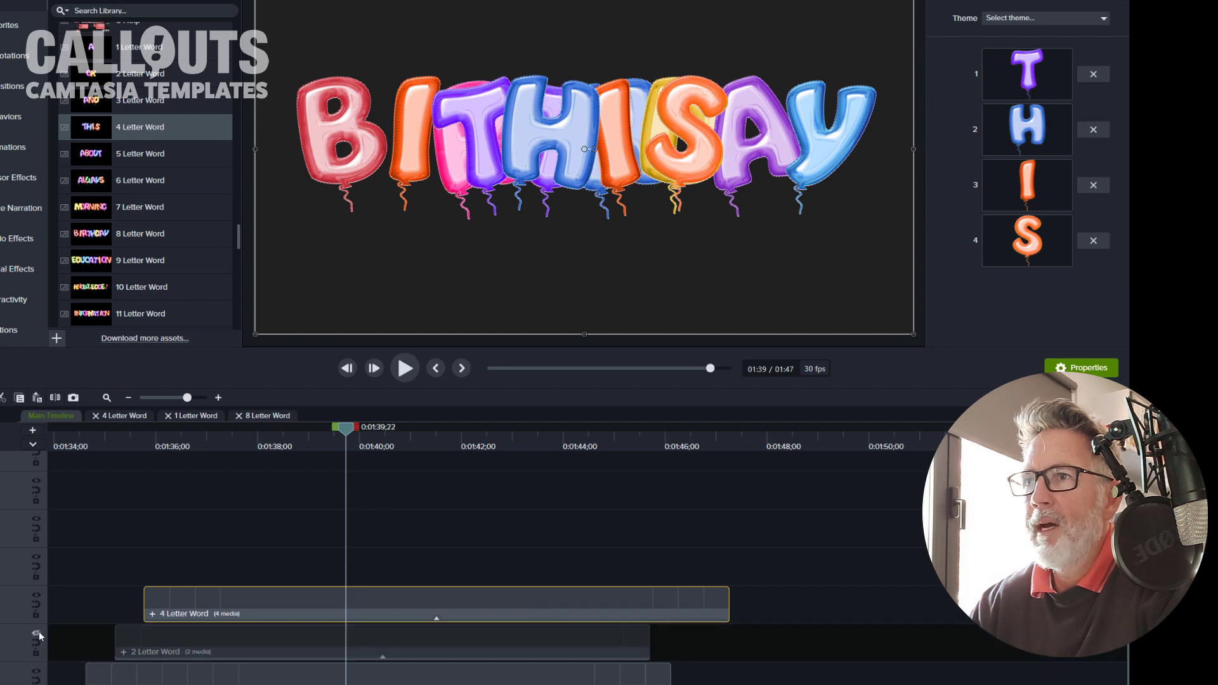
click(36, 595)
click(159, 676)
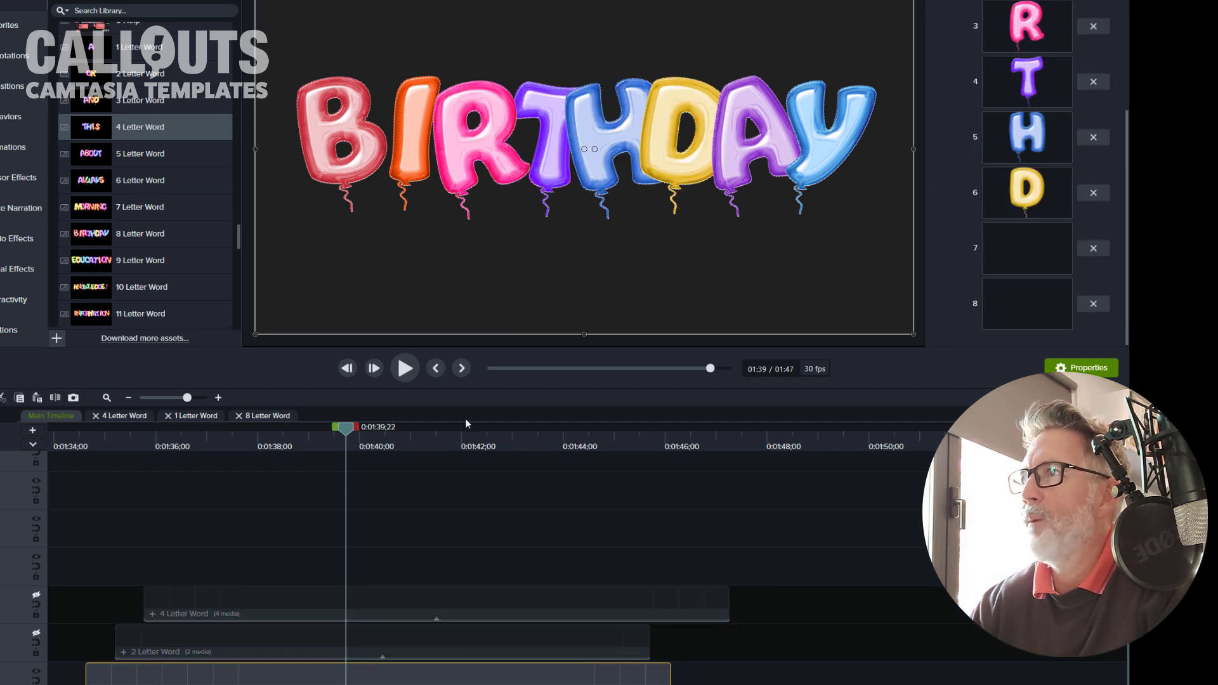
Step: Open the Balloon Letters MultiColor folder inside Letters and Numbers to Drag In in File Explorer
scroll(988, 143, up, 3)
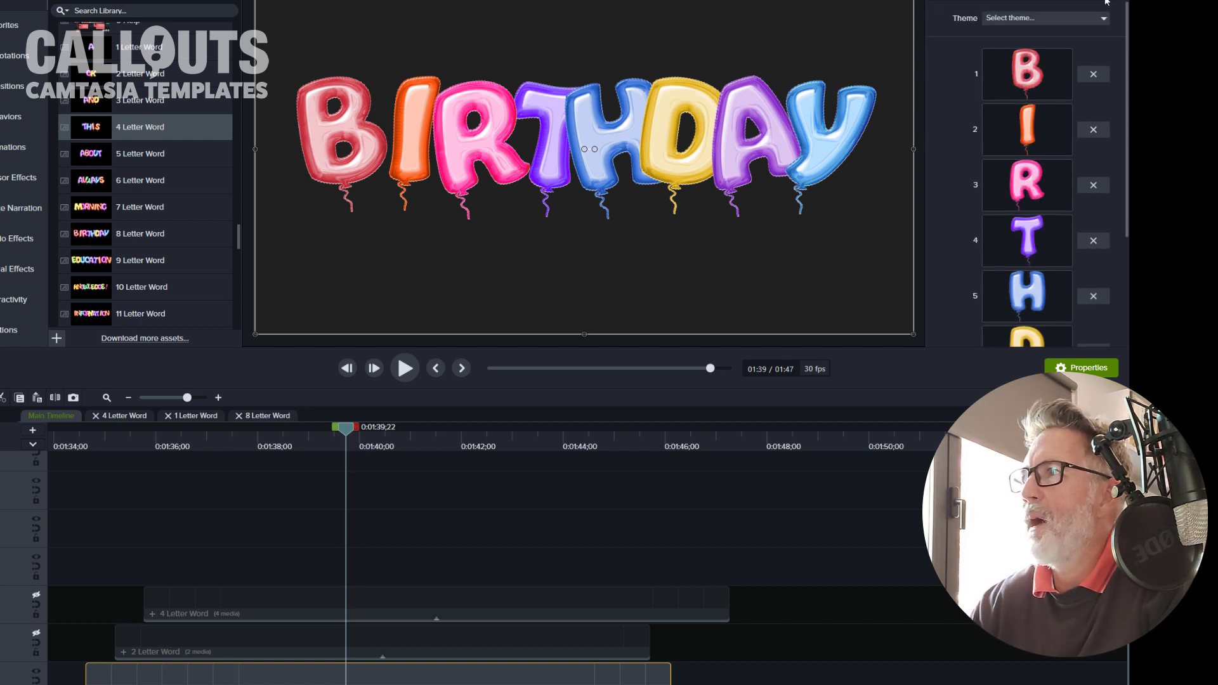
scroll(1019, 169, down, 3)
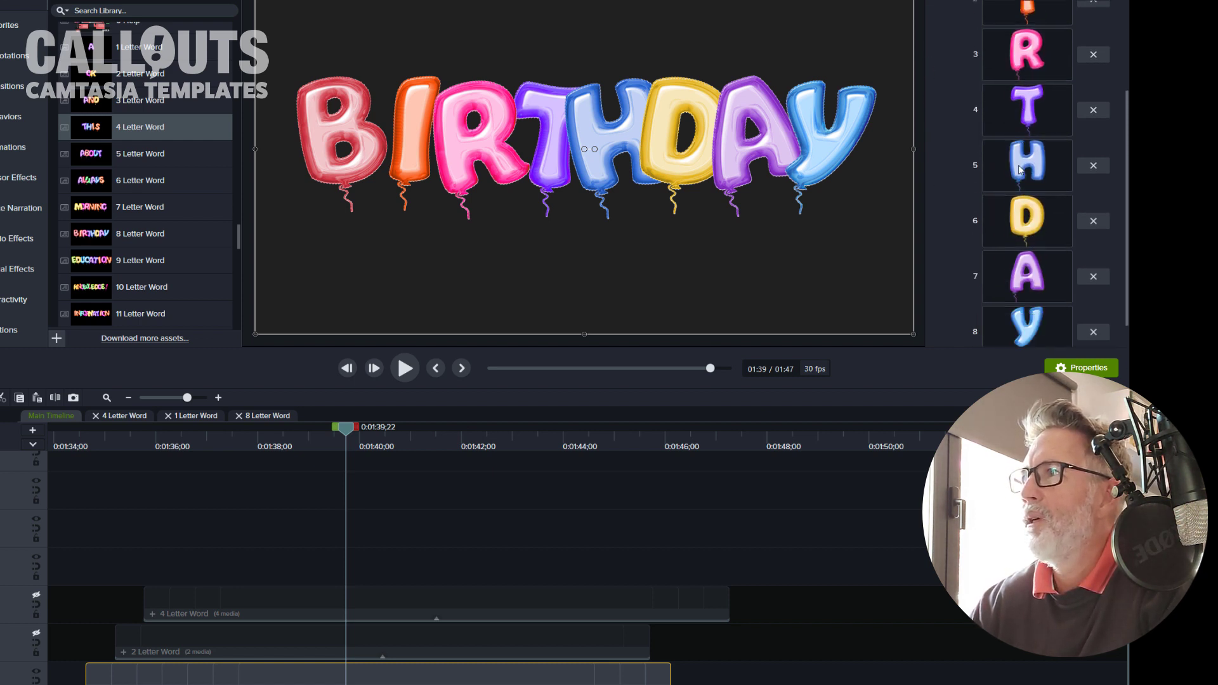
scroll(1020, 170, up, 3)
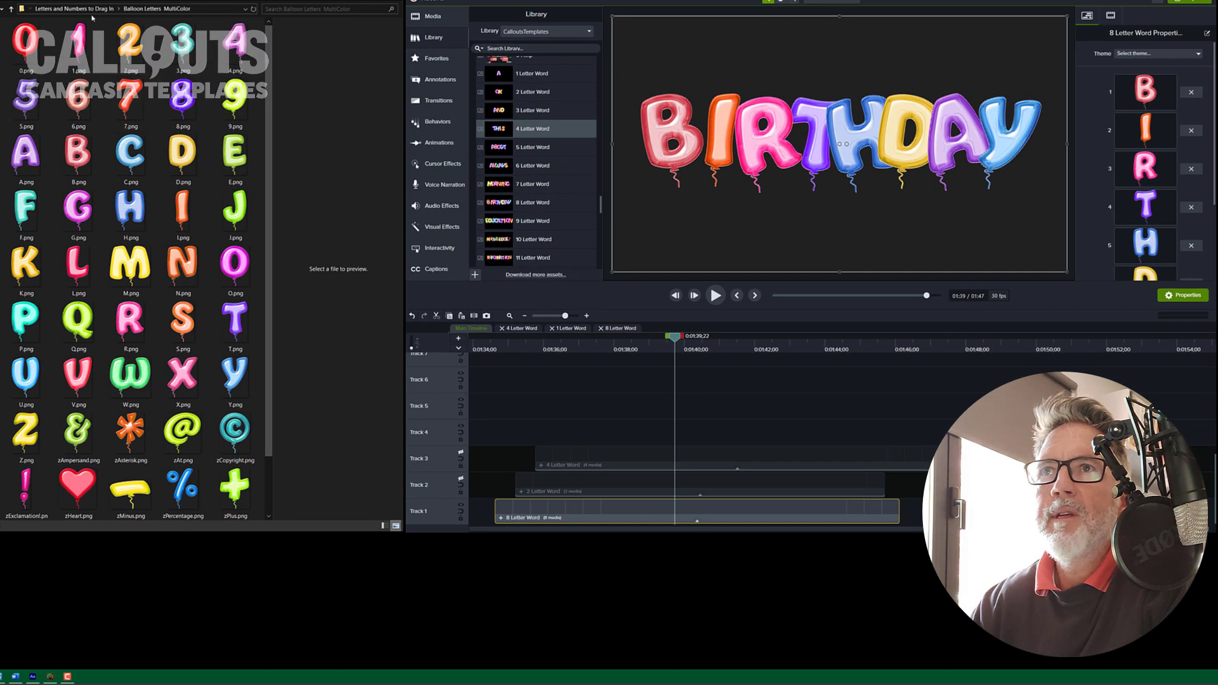
click(85, 9)
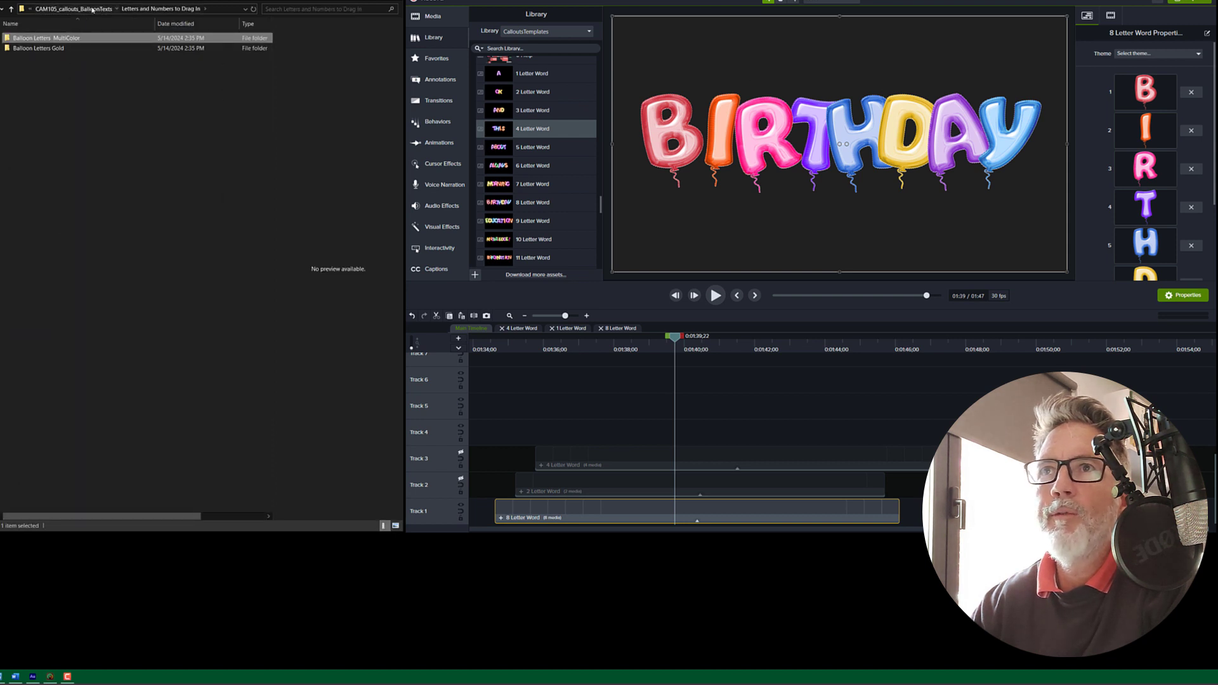
click(93, 9)
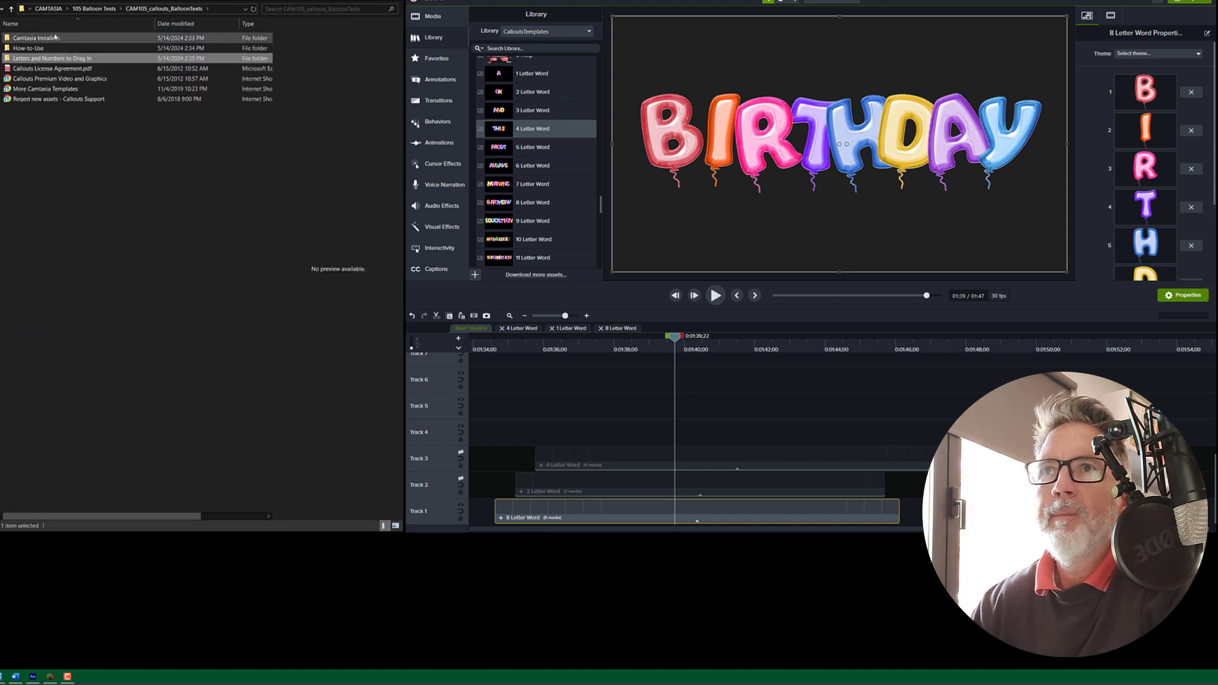
click(60, 39)
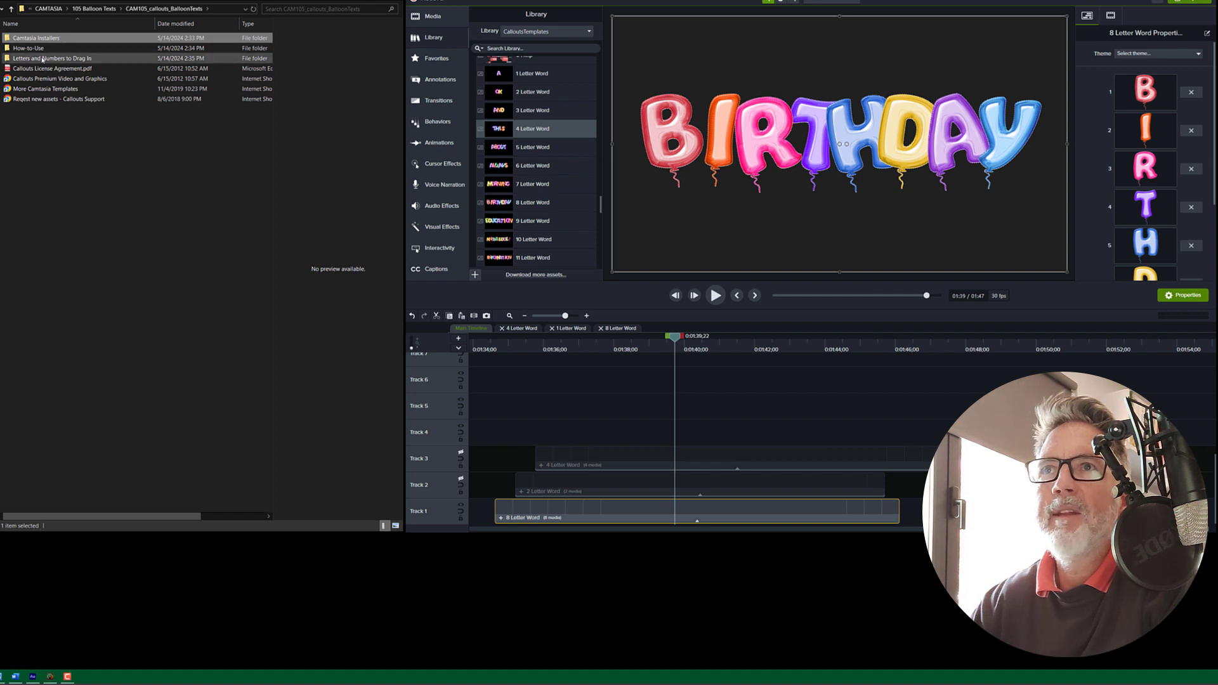
click(43, 58)
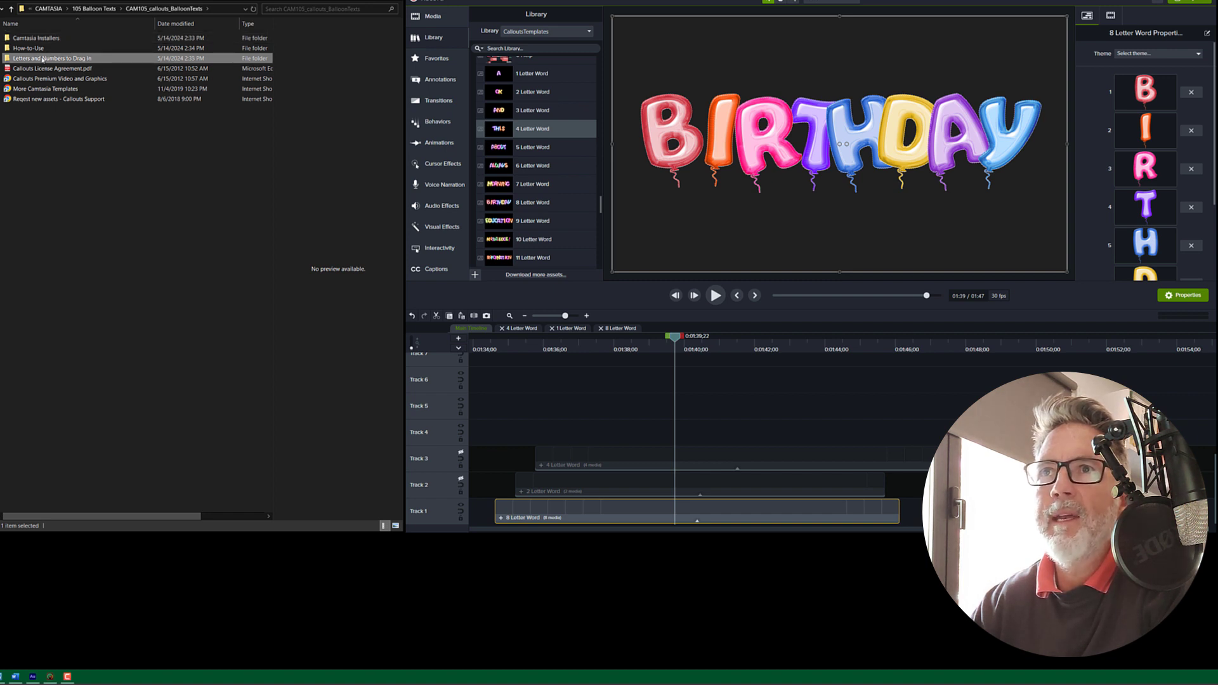
double_click(42, 59)
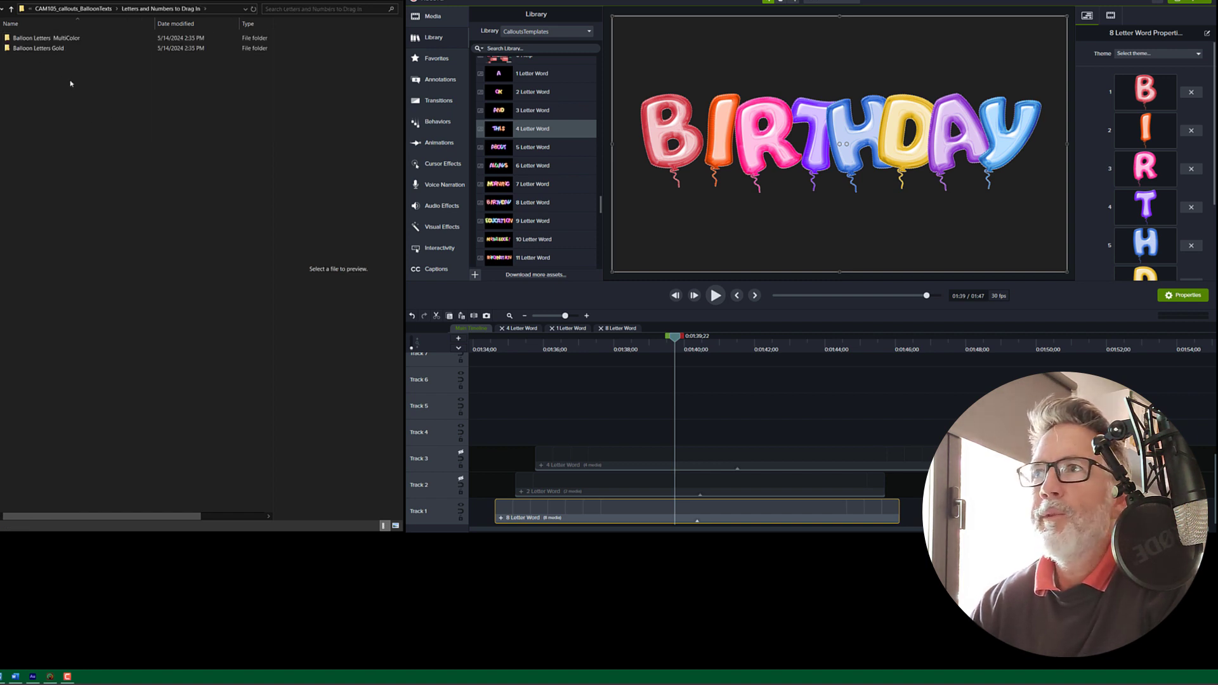
double_click(52, 39)
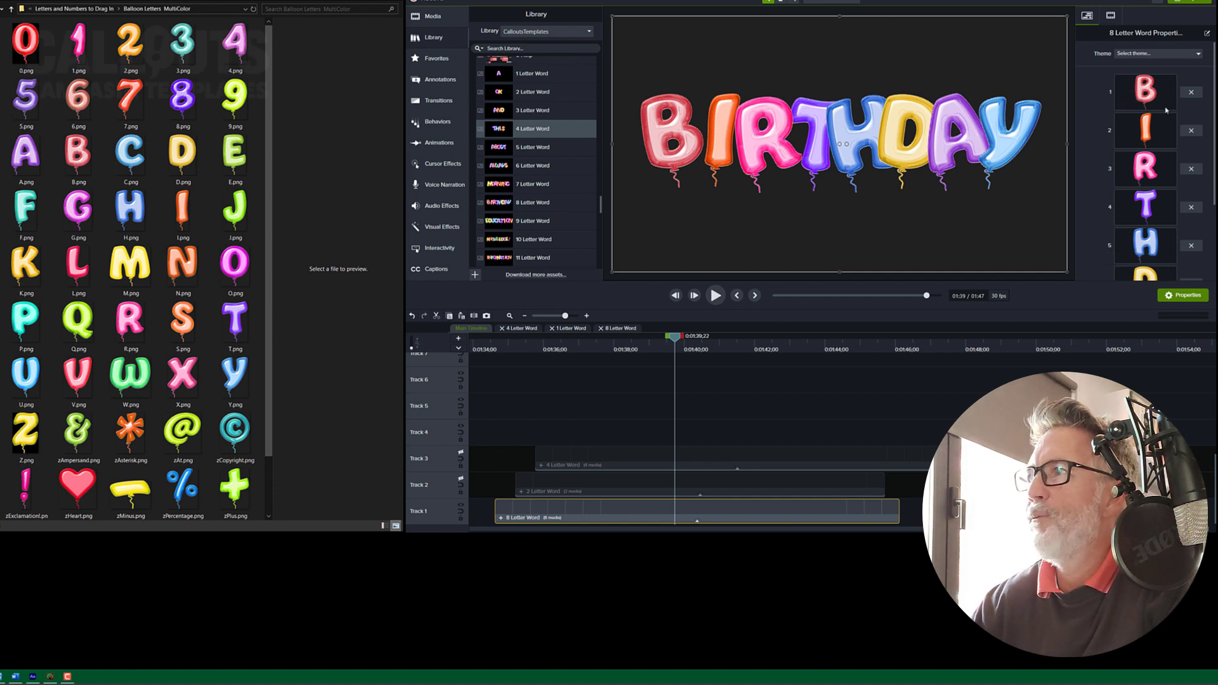
Step: Replace the first letter of the 8 Letter Word with the C balloon image
scroll(1158, 143, down, 2)
scroll(1159, 142, up, 3)
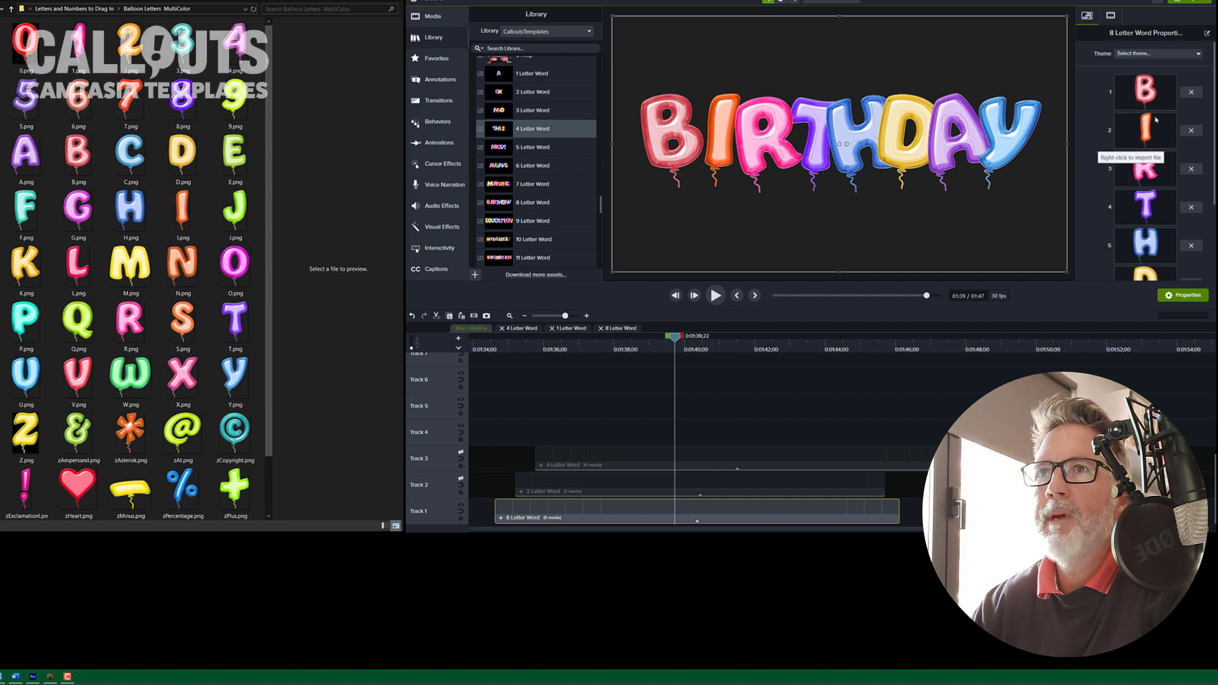
click(131, 162)
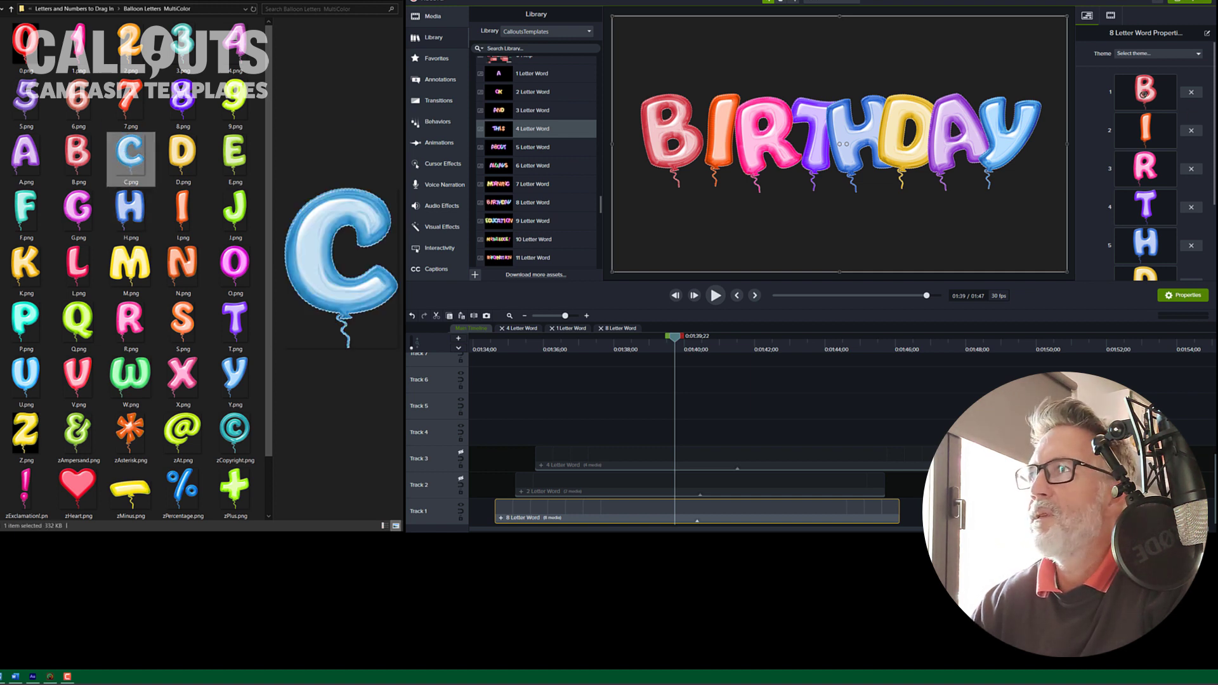
drag(1144, 94, 1144, 94)
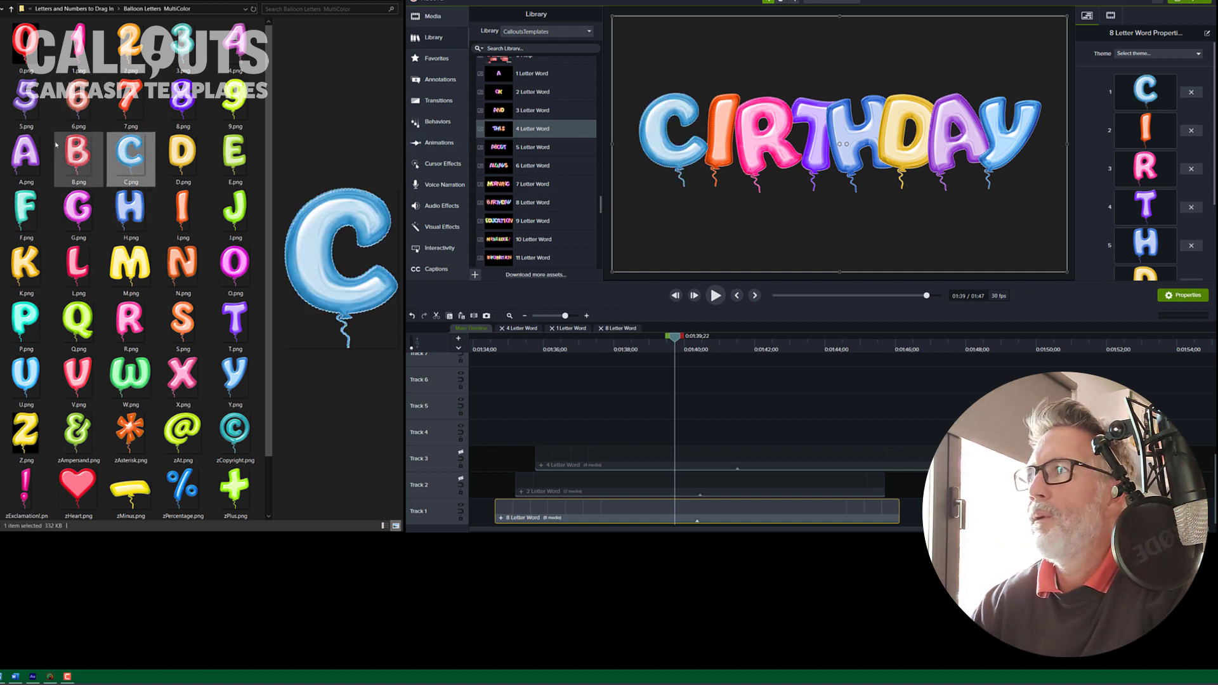
Step: Replace the second and third letters with the A and M balloon images
drag(26, 155, 1145, 130)
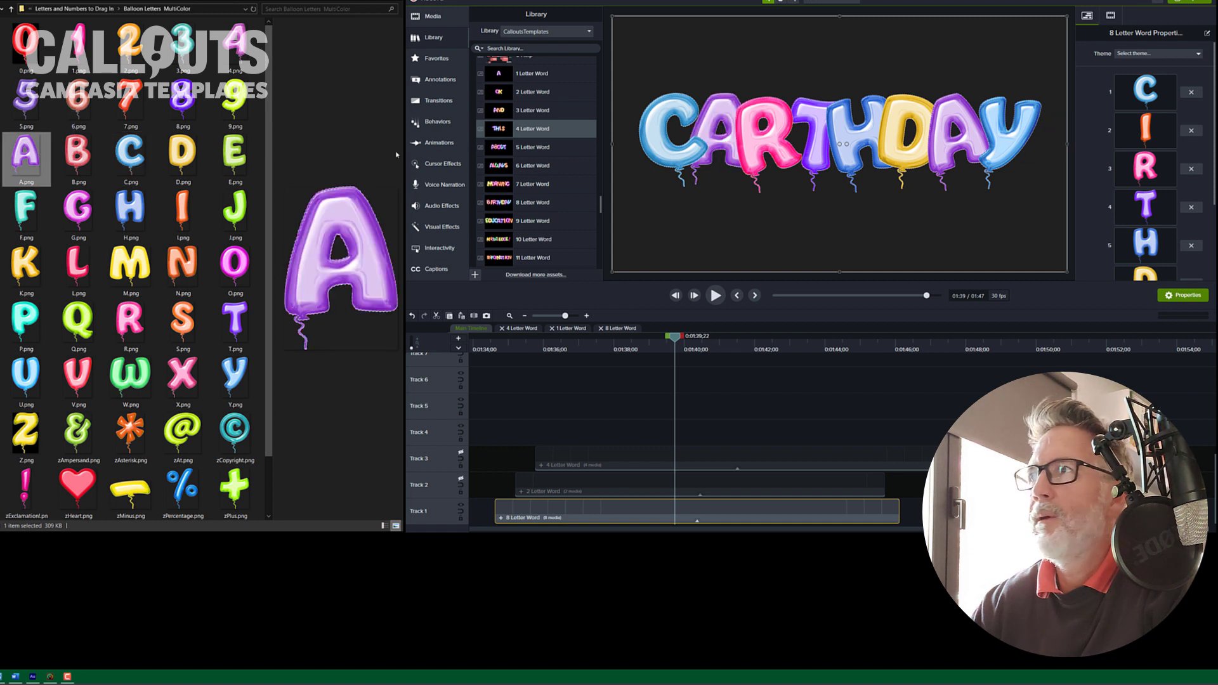
drag(135, 272, 1134, 175)
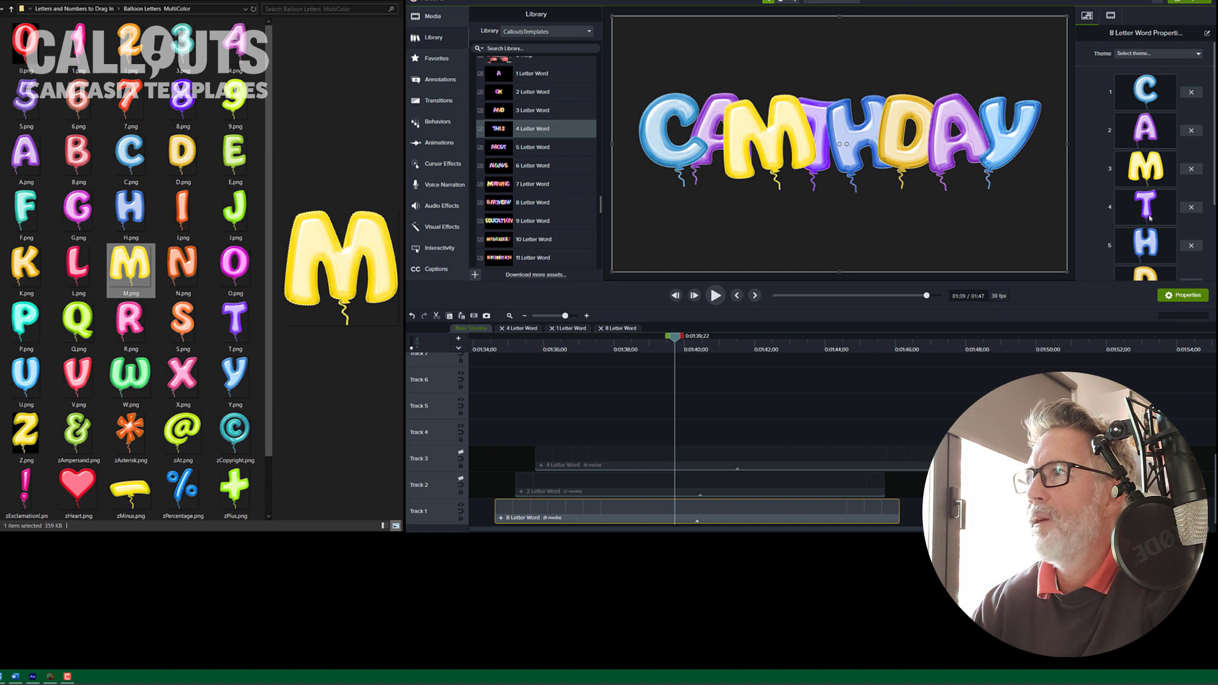
Step: Replace the fifth and sixth letters with the I and S balloon images
scroll(1150, 219, down, 1)
scroll(1152, 227, down, 2)
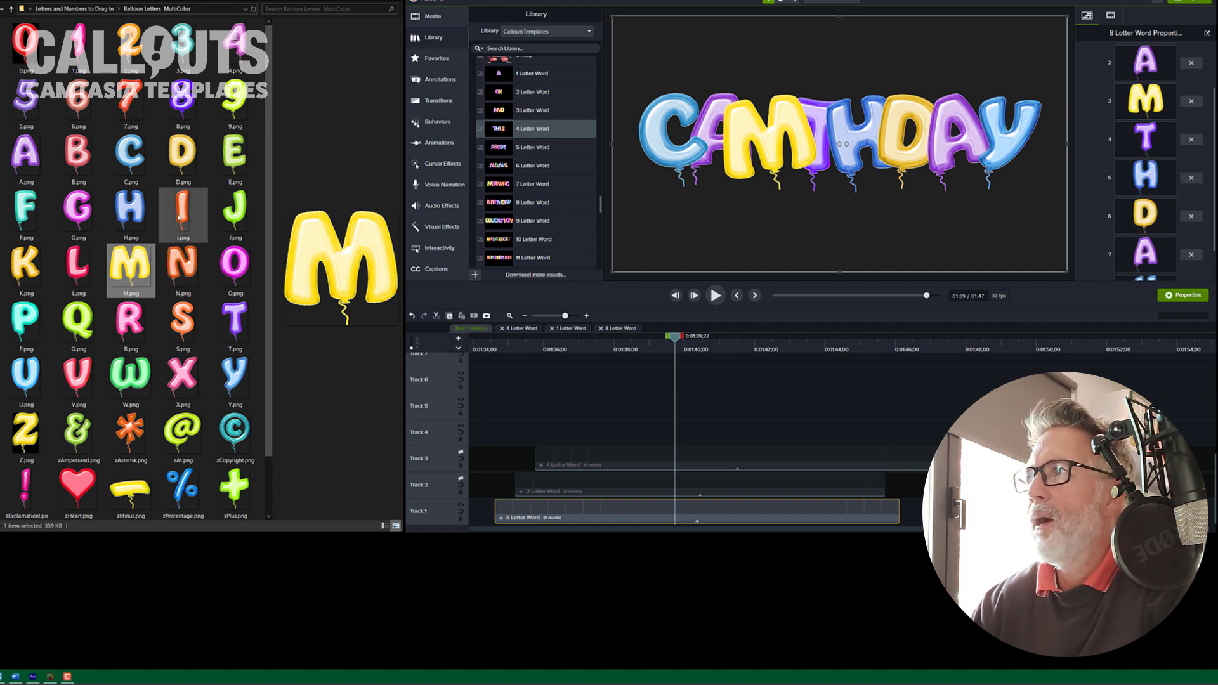
drag(182, 216, 1147, 182)
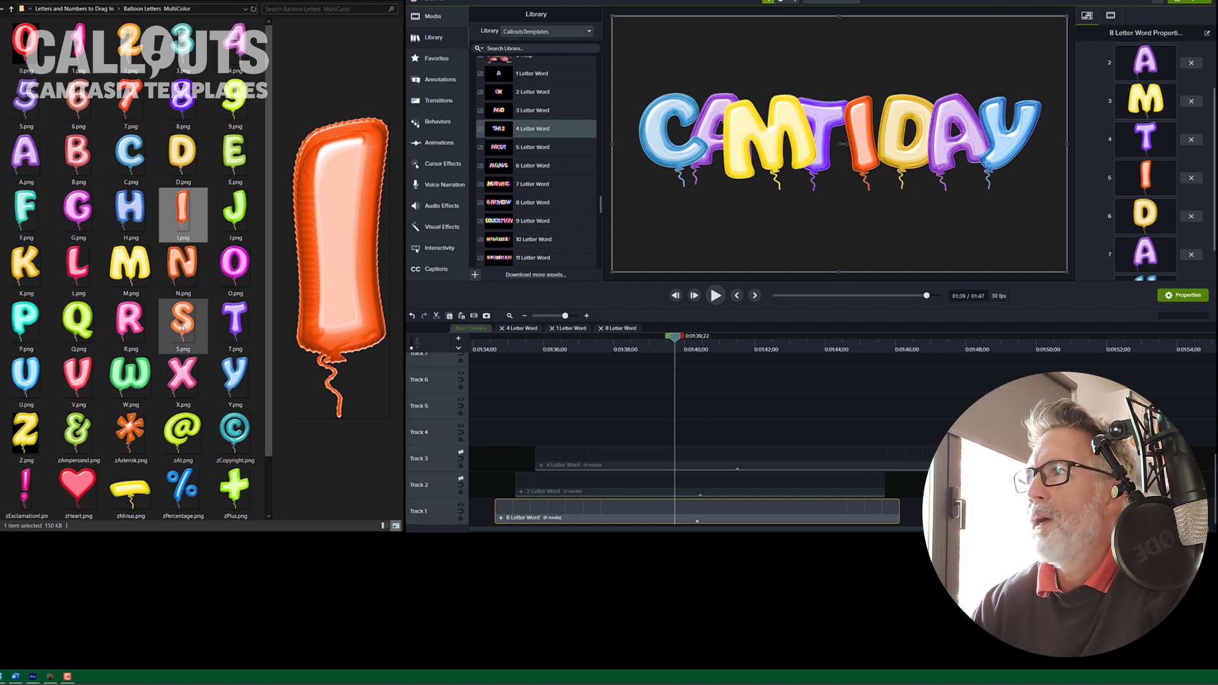
drag(183, 323, 1146, 216)
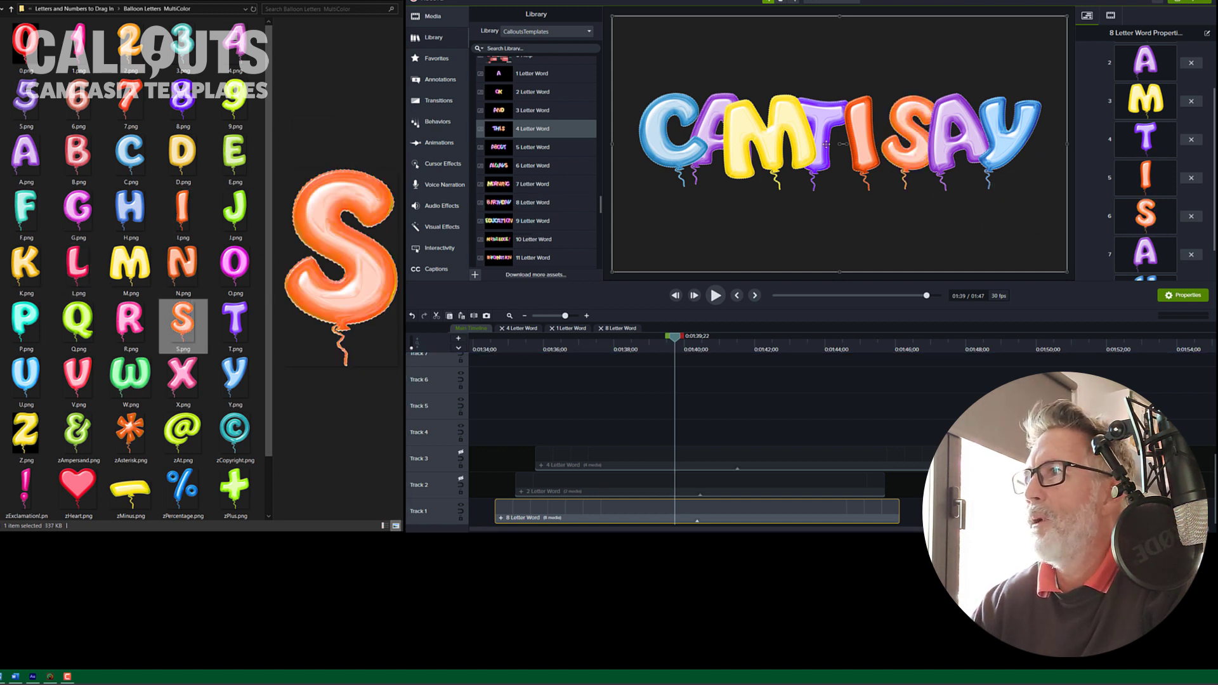
Step: Replace the fifth, seventh and eighth letters with the A, I and A balloon images to spell CAMTASIA
scroll(1140, 200, up, 1)
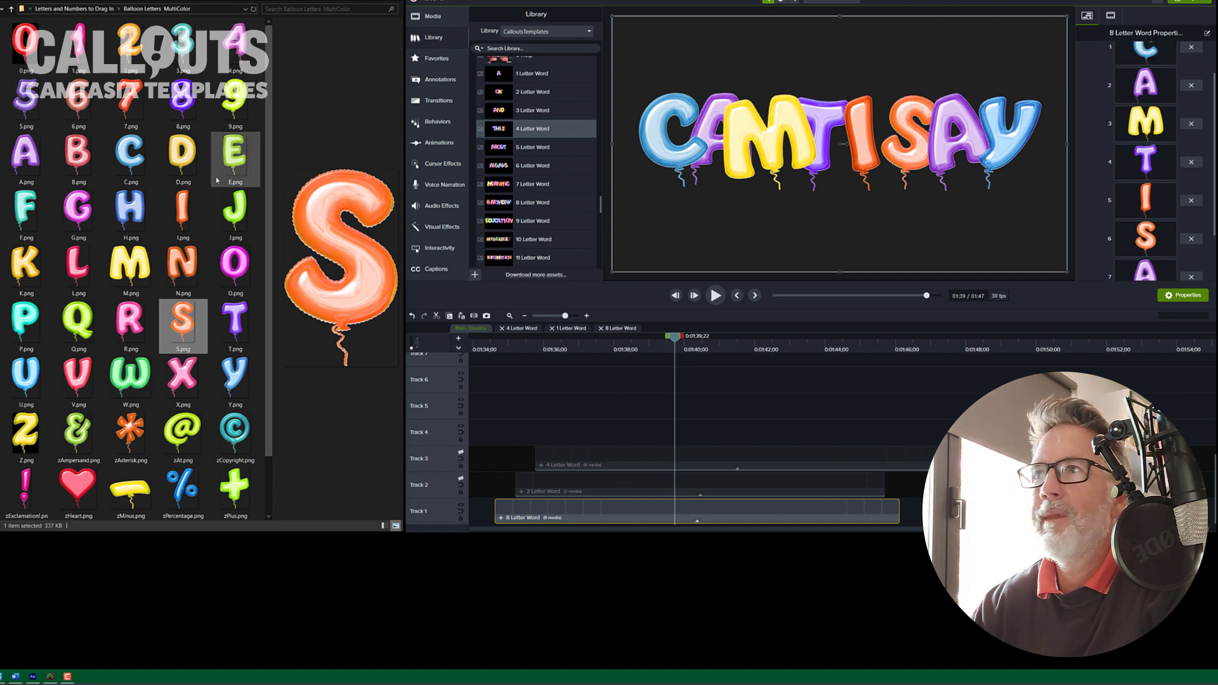
drag(25, 152, 1146, 202)
scroll(1160, 235, down, 3)
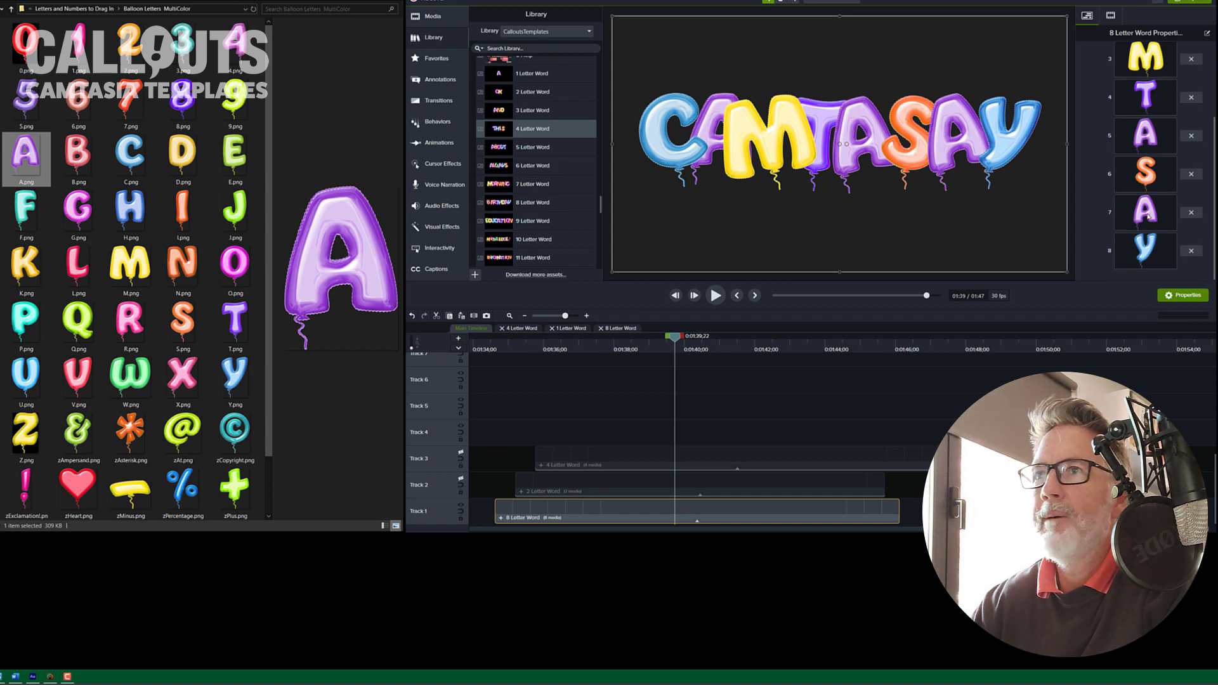
drag(177, 198, 1146, 211)
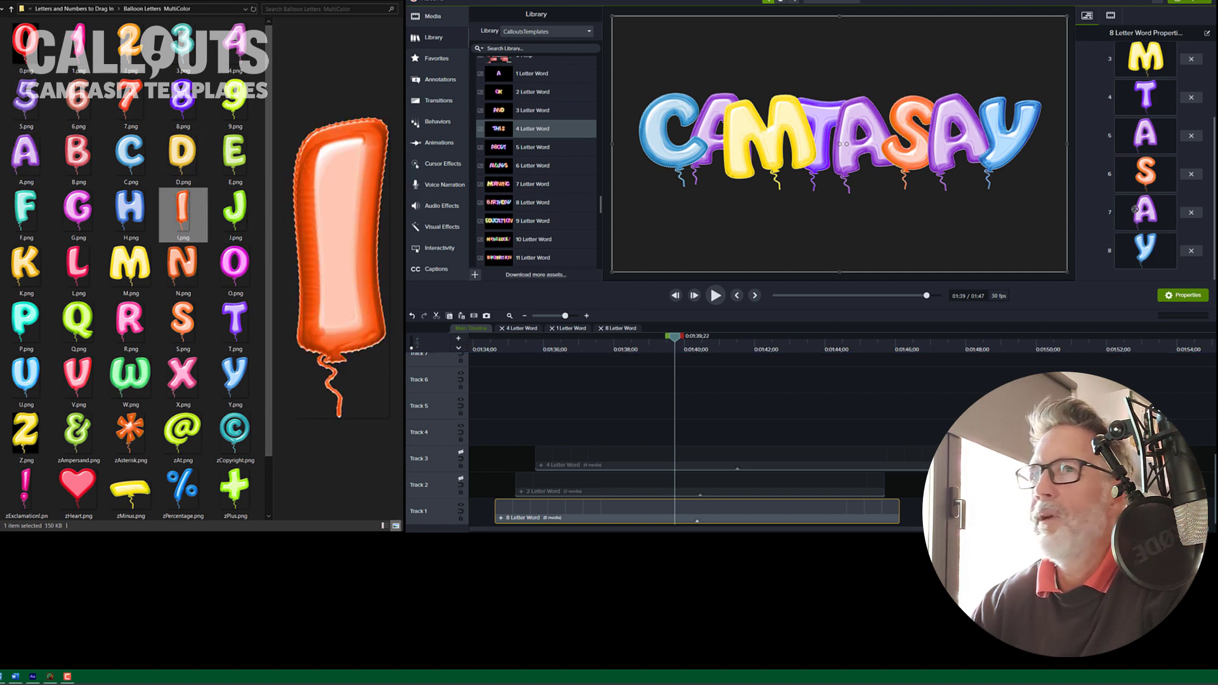
click(25, 152)
drag(1145, 252, 1146, 250)
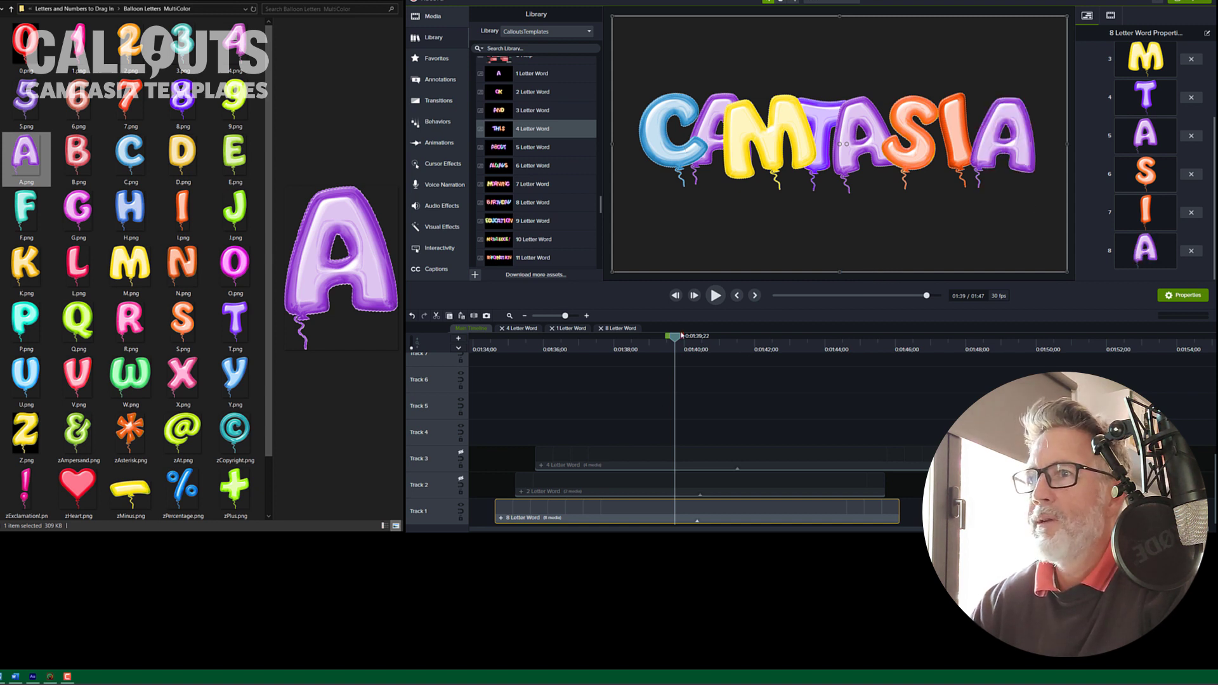
Step: Play the timeline from the start to preview the CAMTASIA balloon word animation
drag(676, 339, 505, 338)
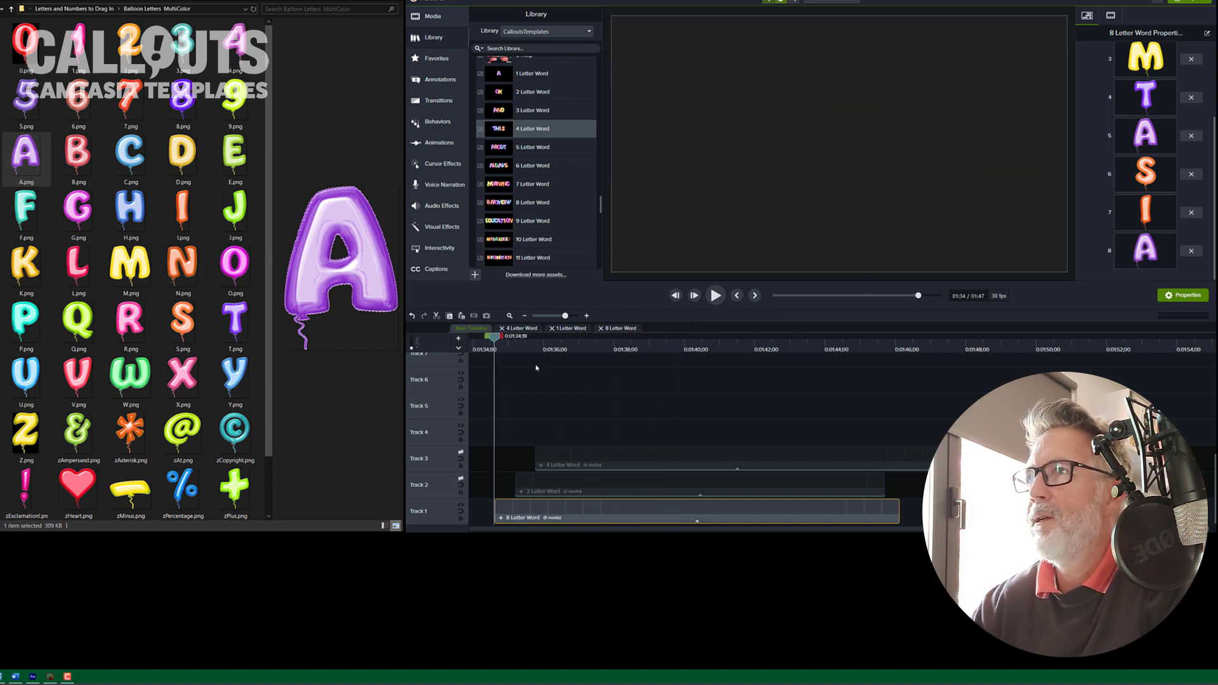
key(space)
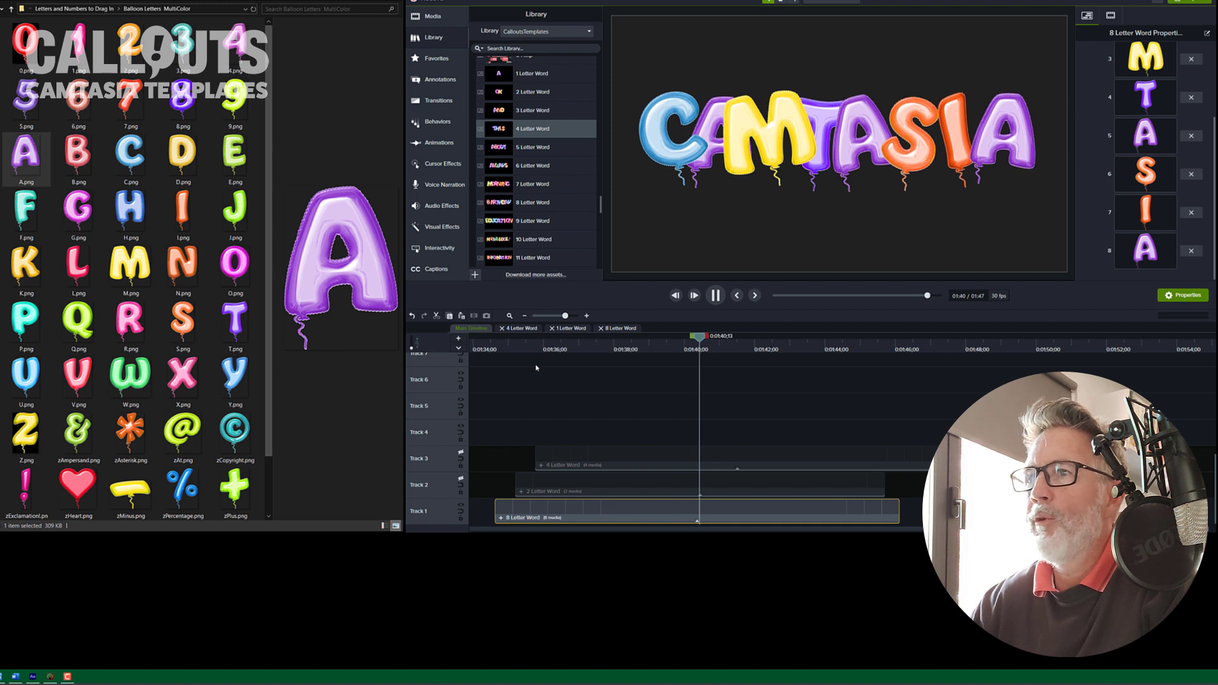
key(space)
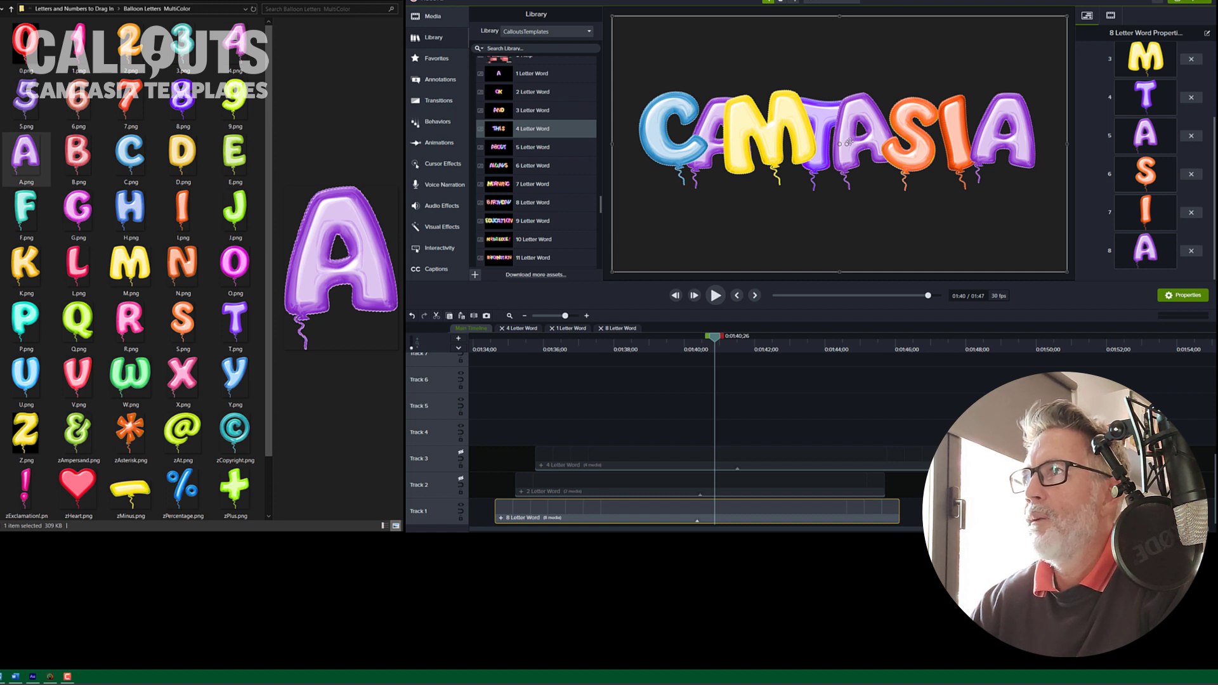
Step: Move the CAMTASIA word up, show the other word tracks, and place the OK word below it
drag(850, 132, 844, 94)
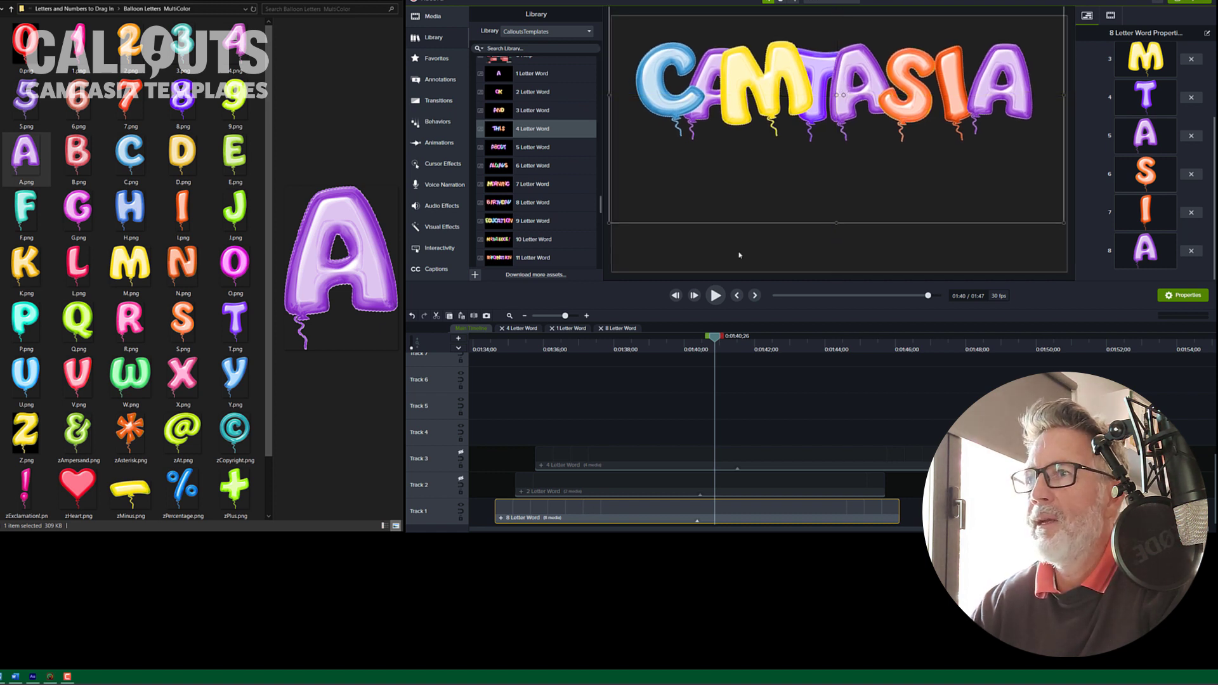
click(461, 483)
drag(823, 137, 739, 208)
click(462, 453)
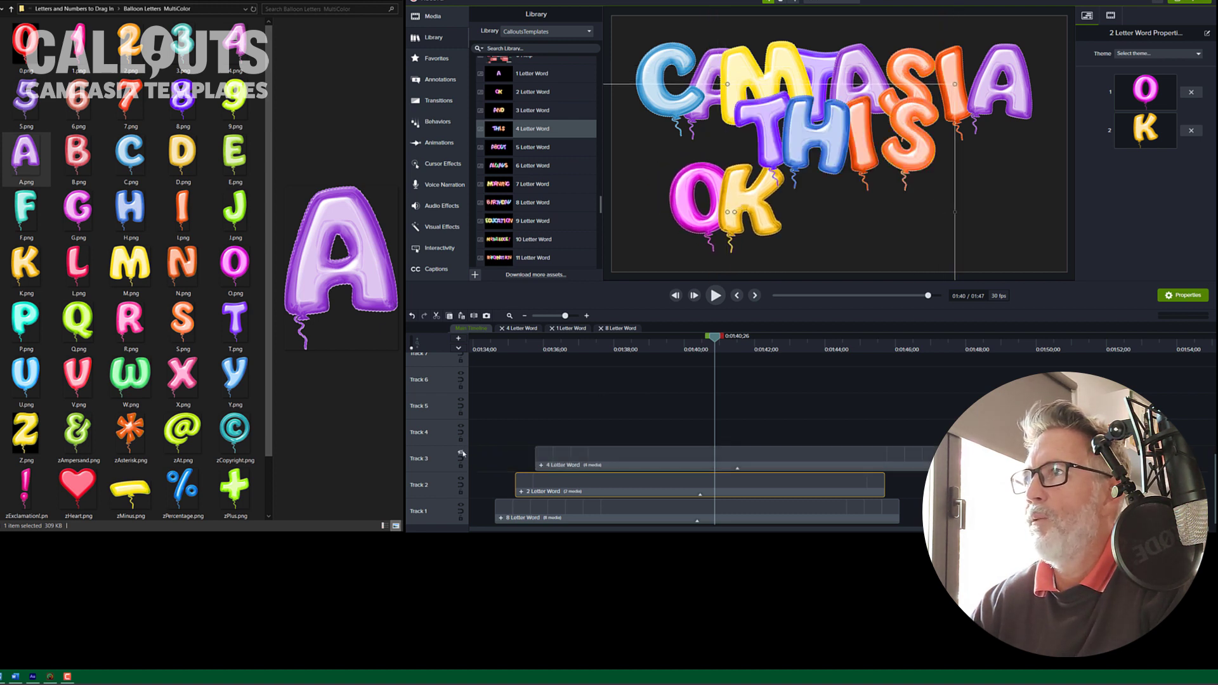
Step: Move the THIS word to sit beside OK on the second line
click(858, 183)
drag(858, 182, 895, 208)
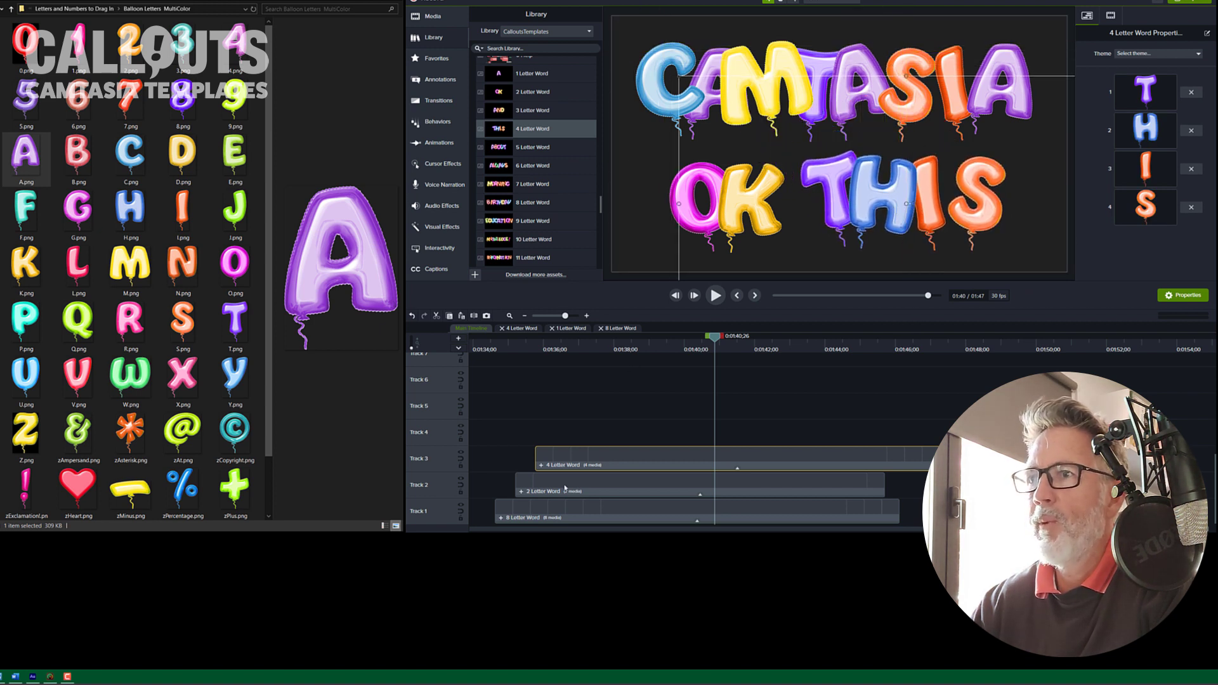
Step: Shift the word clips on the timeline so their start times are staggered
drag(561, 516, 576, 487)
ctrl+click(597, 486)
click(596, 486)
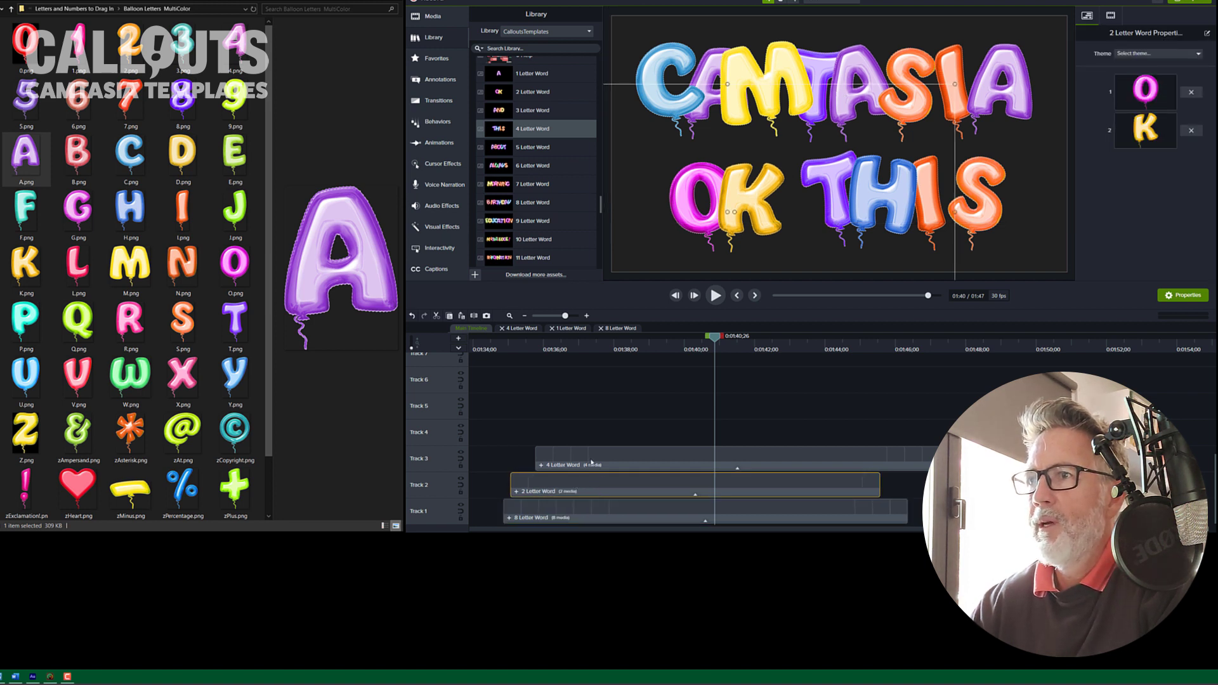
drag(625, 455, 608, 462)
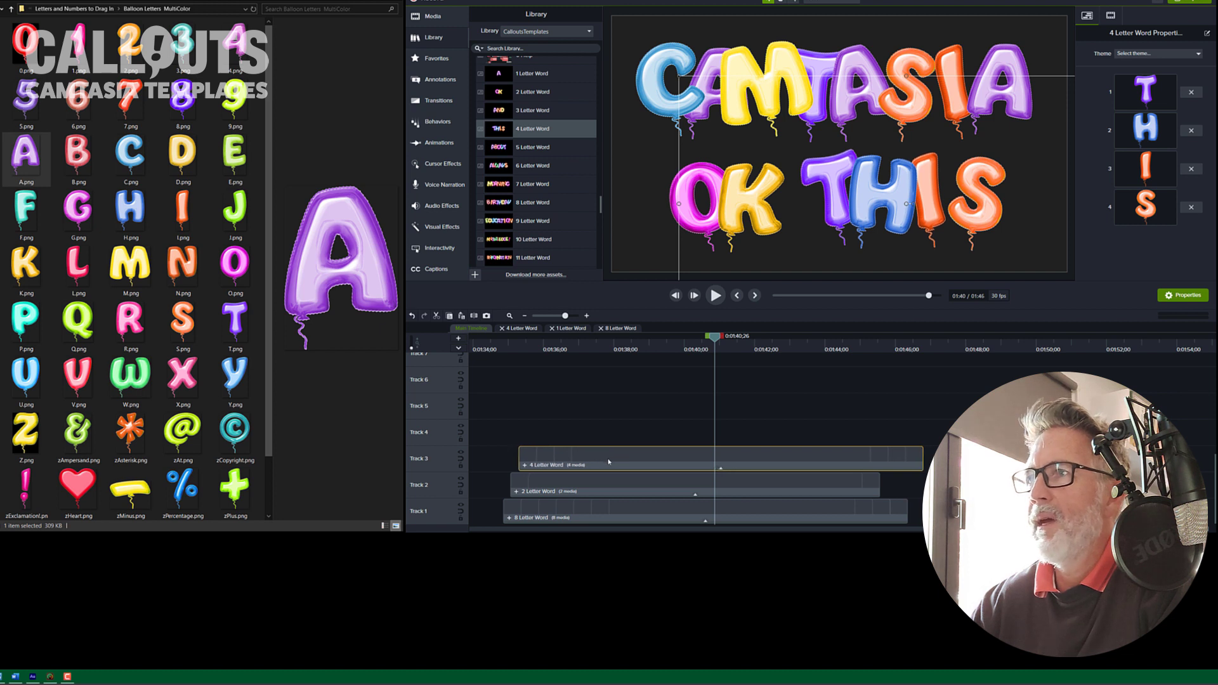
Step: Replace the 2 Letter Word's letters with the I and S balloon images to spell IS
click(582, 486)
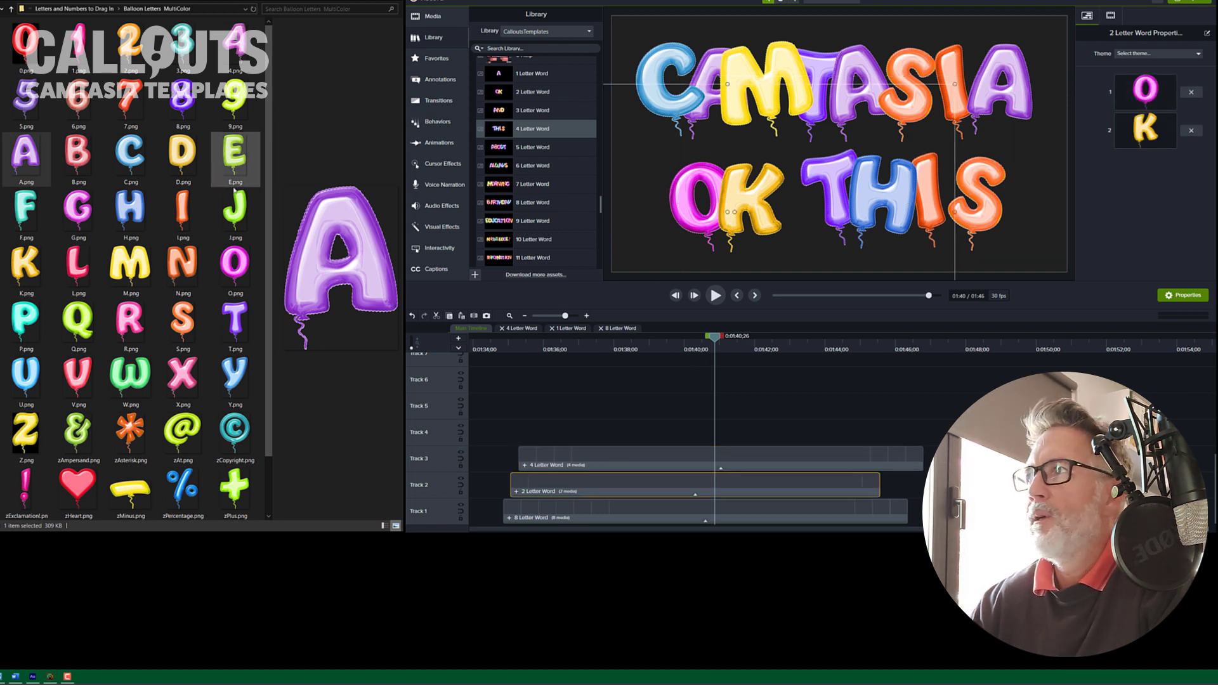
drag(193, 206, 1120, 92)
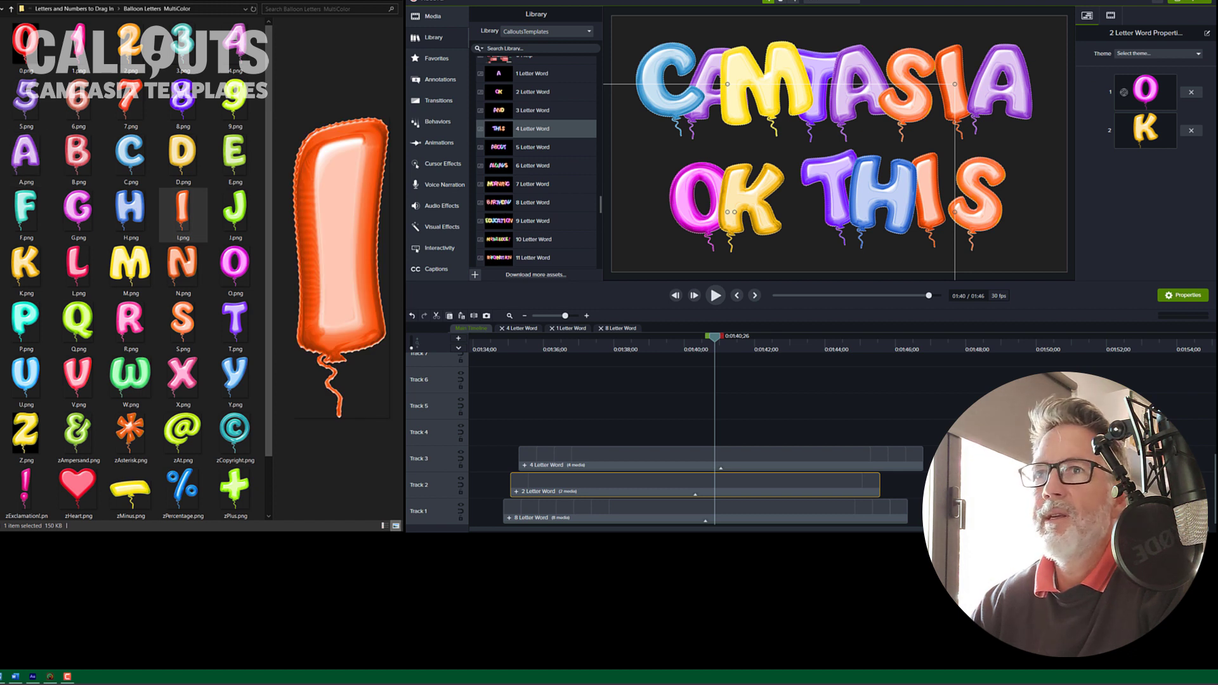
drag(182, 320, 1145, 130)
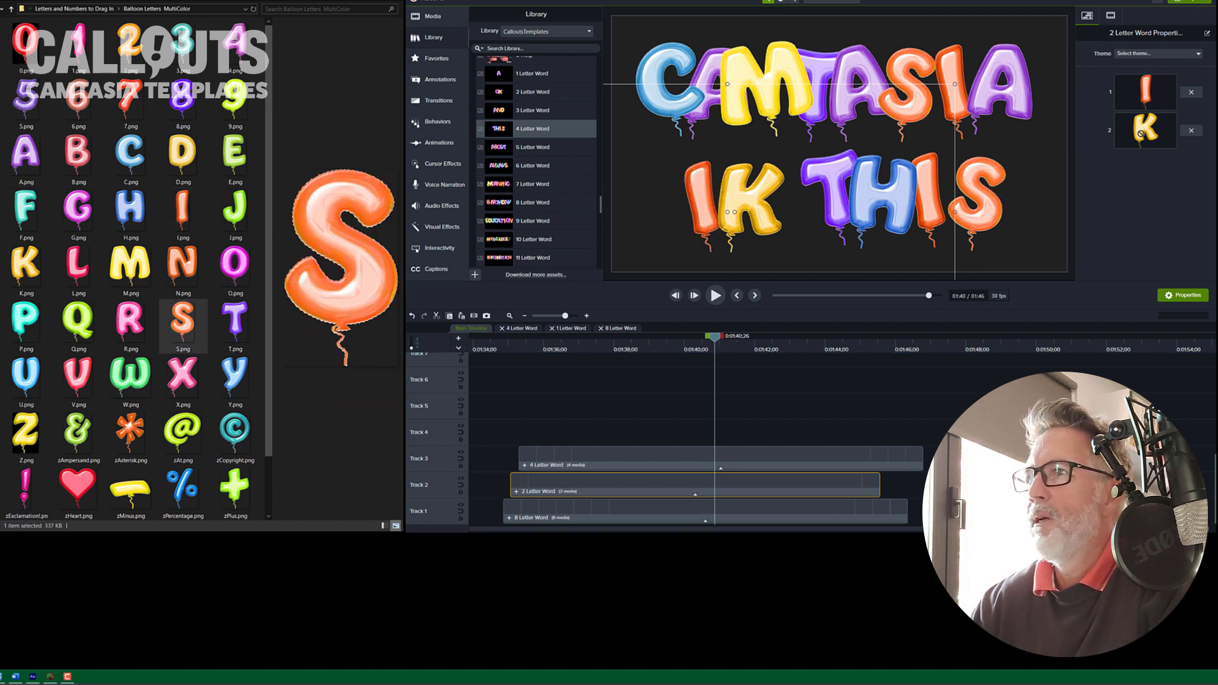
Step: Replace the 4 Letter Word's letters with the C, O, O and L balloon images to spell COOL
click(637, 465)
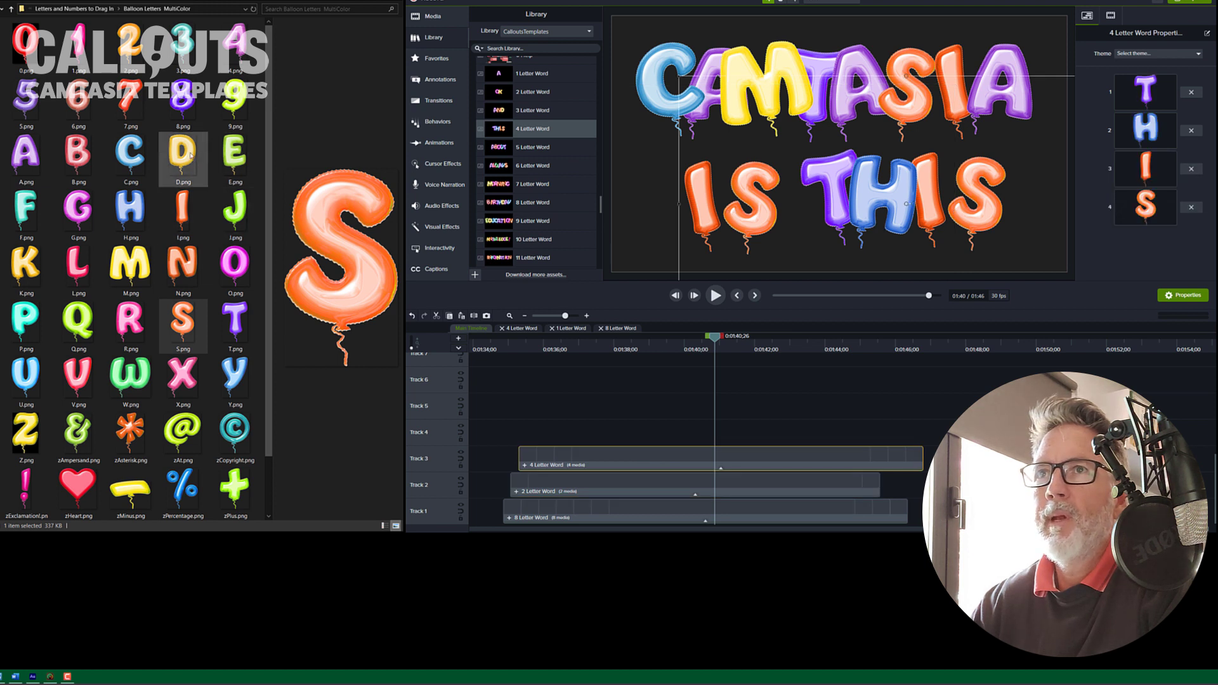
click(139, 151)
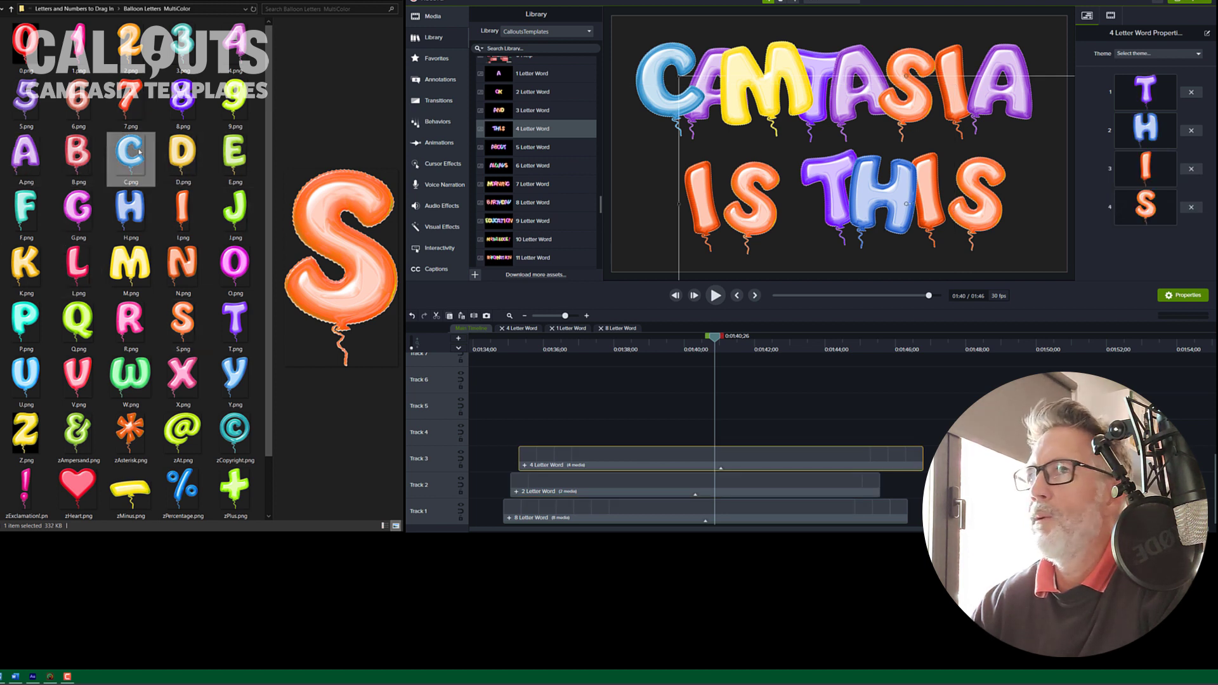
drag(139, 152, 1152, 96)
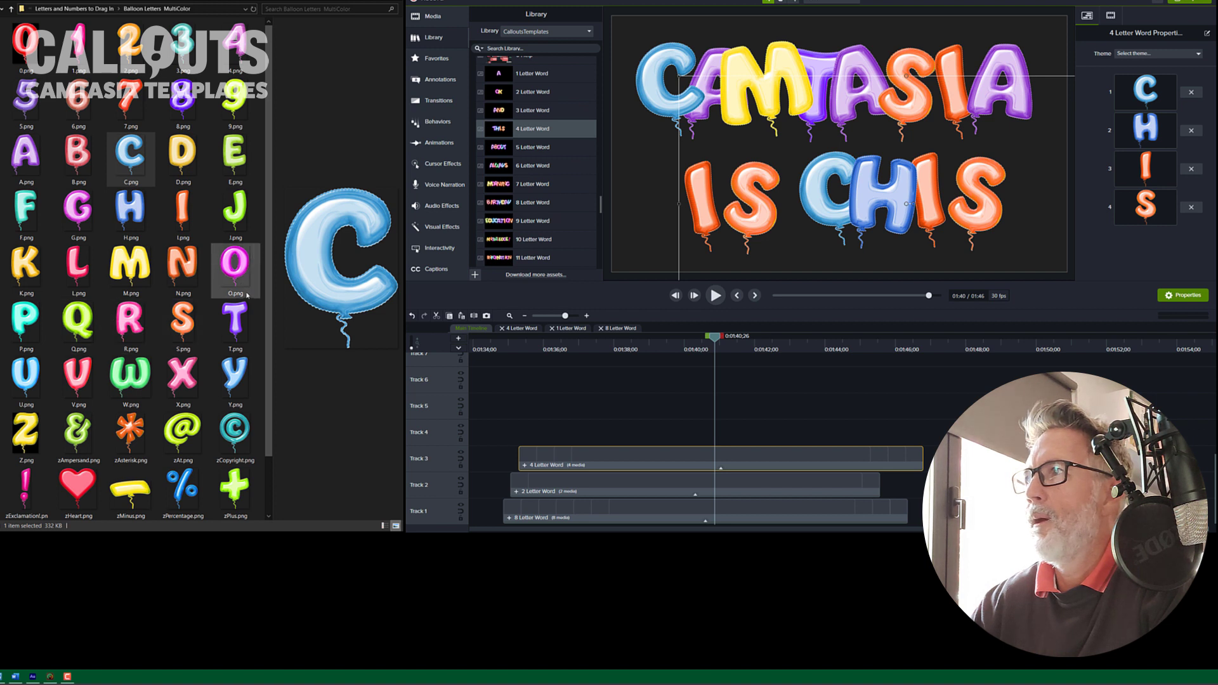
drag(248, 295, 1137, 135)
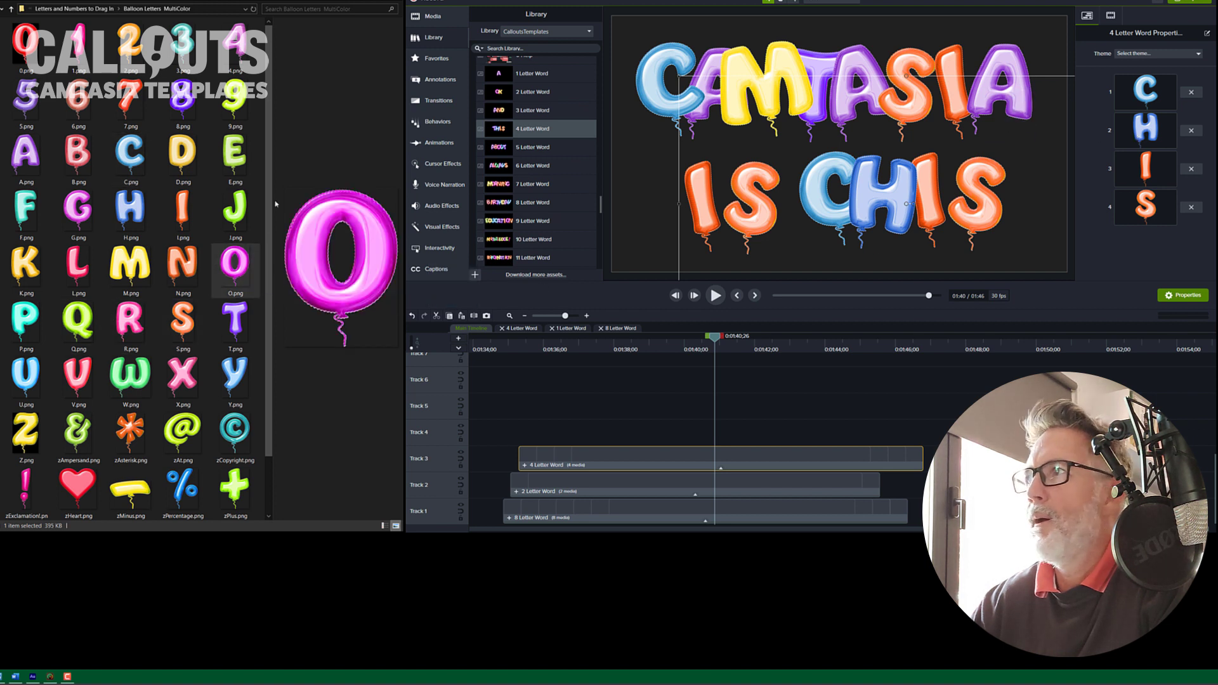
drag(275, 203, 1142, 168)
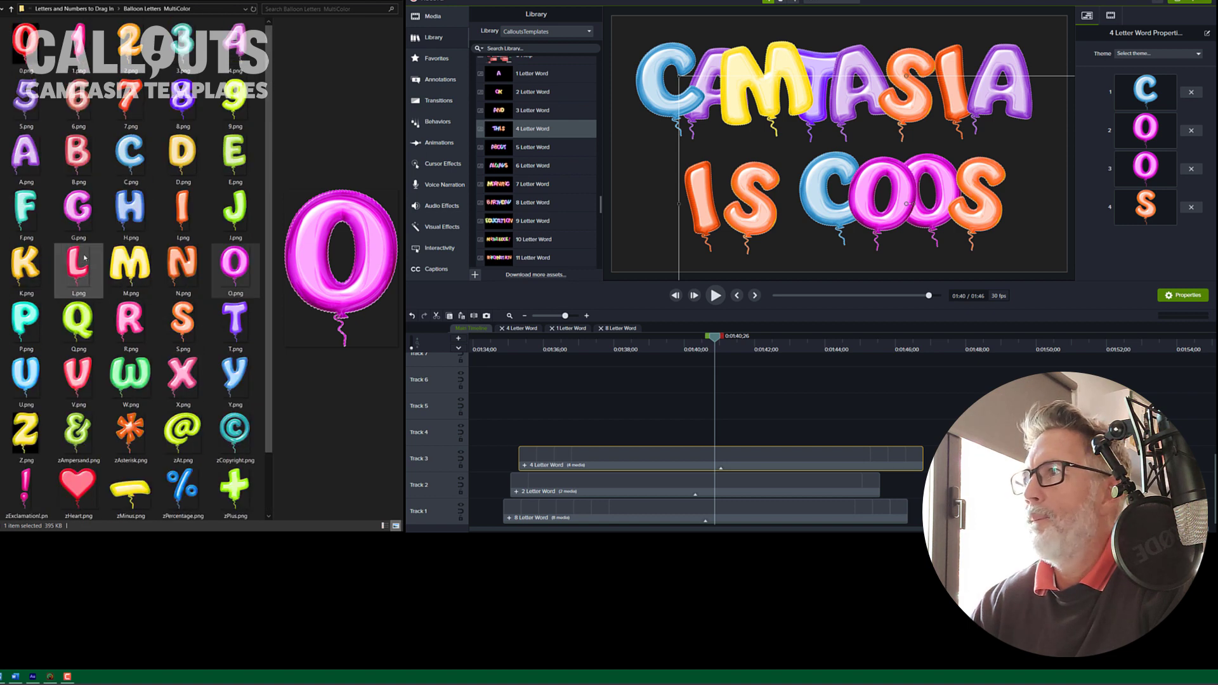
drag(84, 257, 1147, 202)
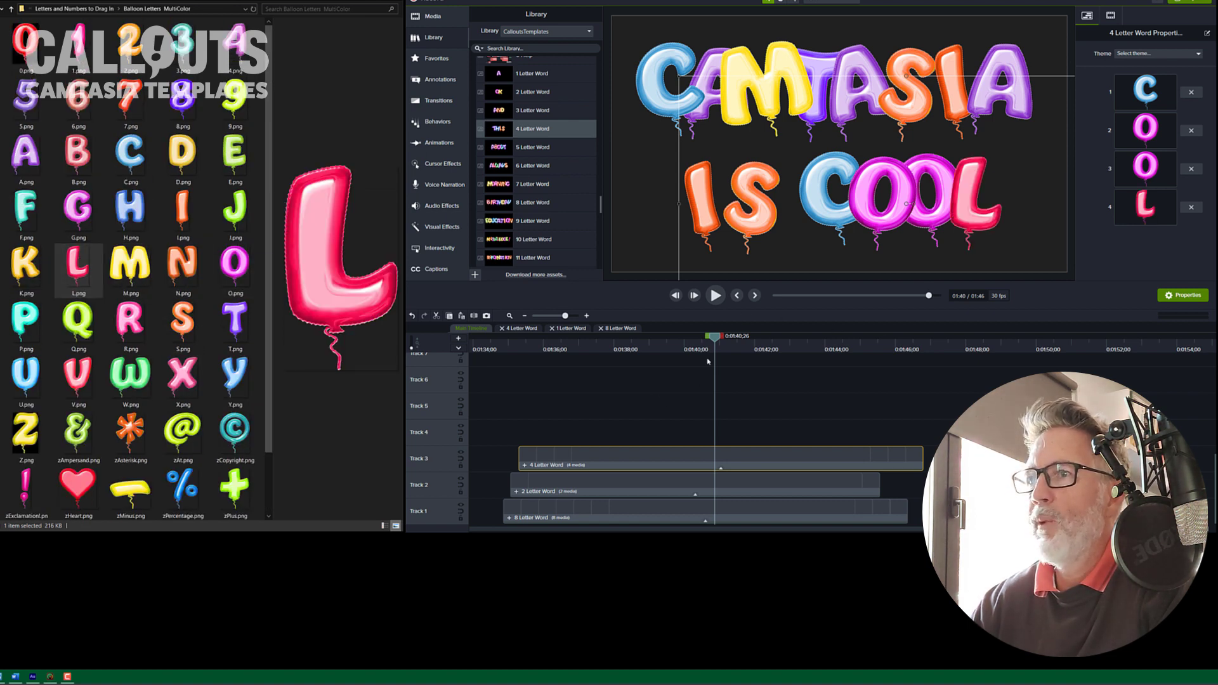
Step: Play the timeline from the start to preview CAMTASIA IS COOL
drag(716, 338, 508, 337)
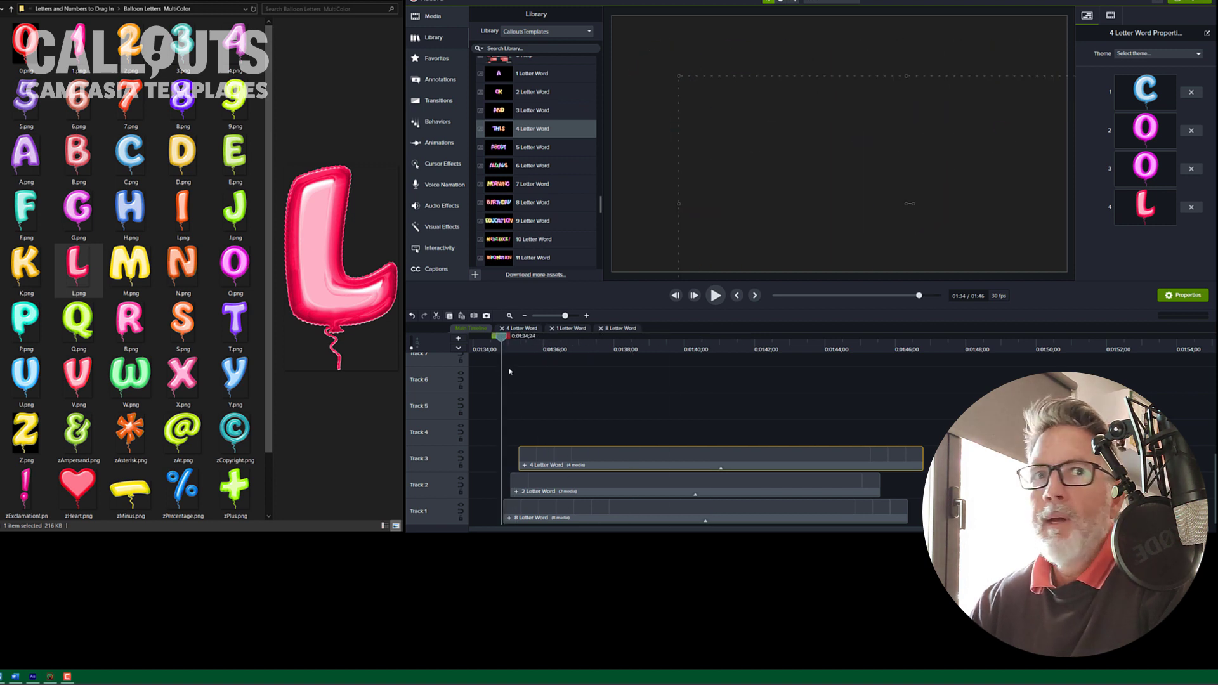
key(space)
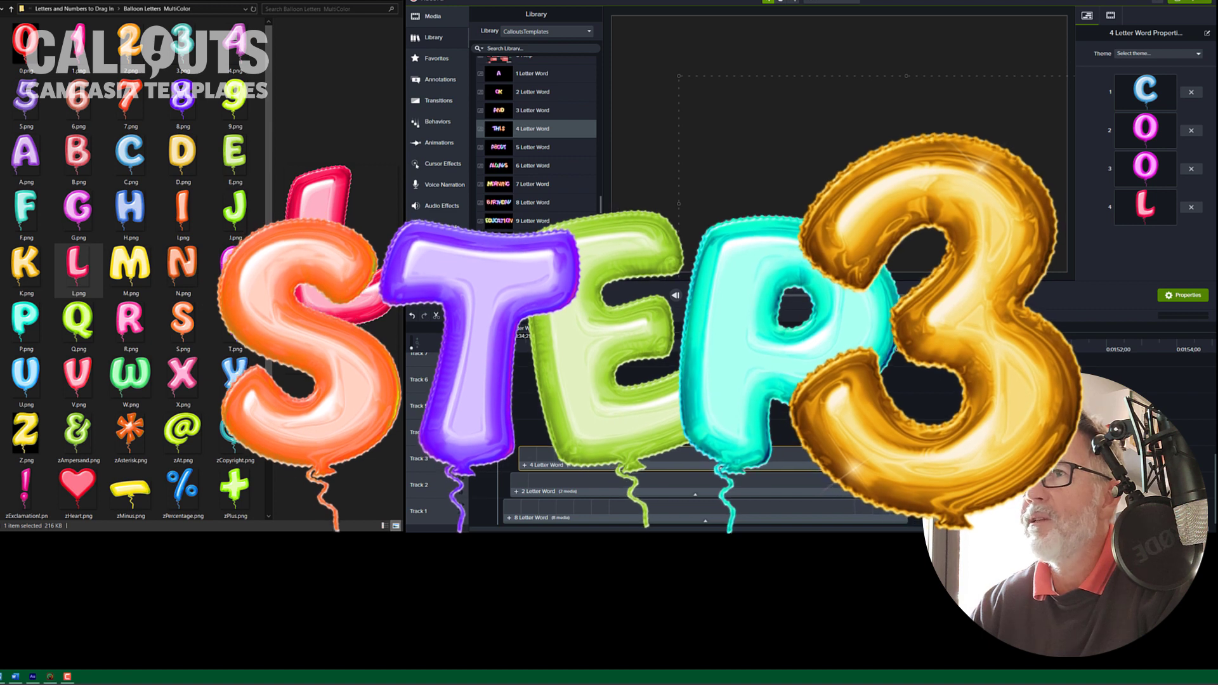
drag(497, 337, 653, 358)
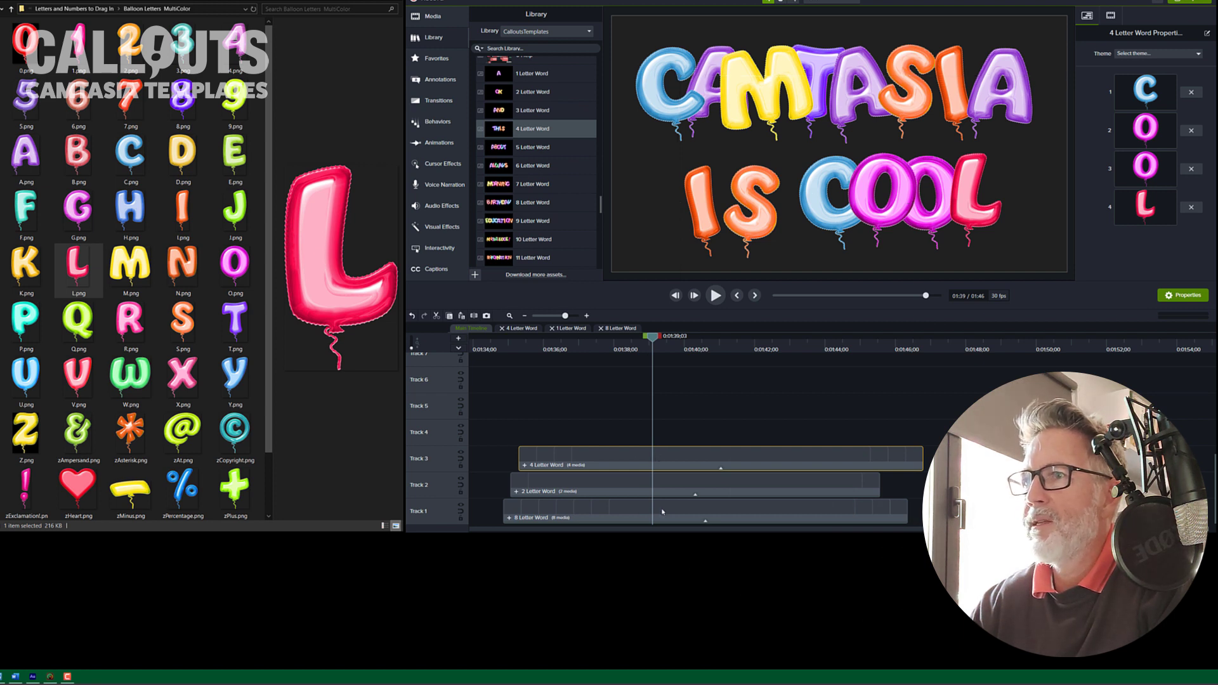
Step: Move the 8 Letter Word clip to the top track and nudge CAMTASIA slightly down in the canvas
drag(654, 511, 670, 435)
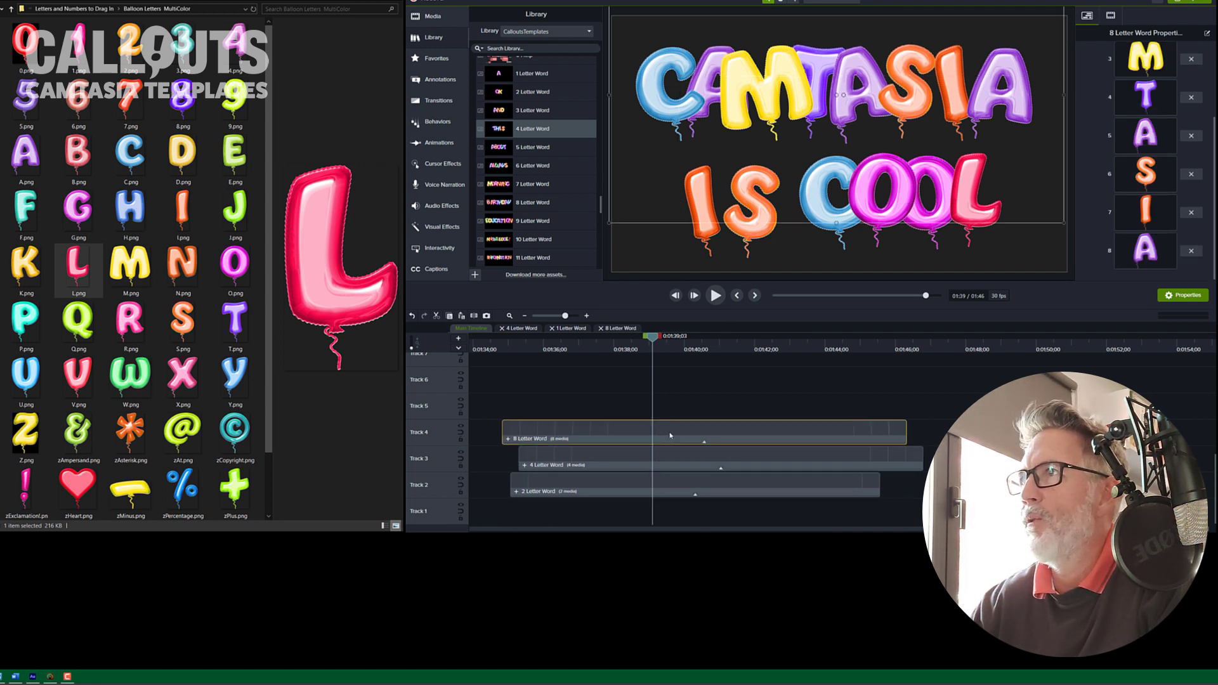
drag(894, 117, 894, 132)
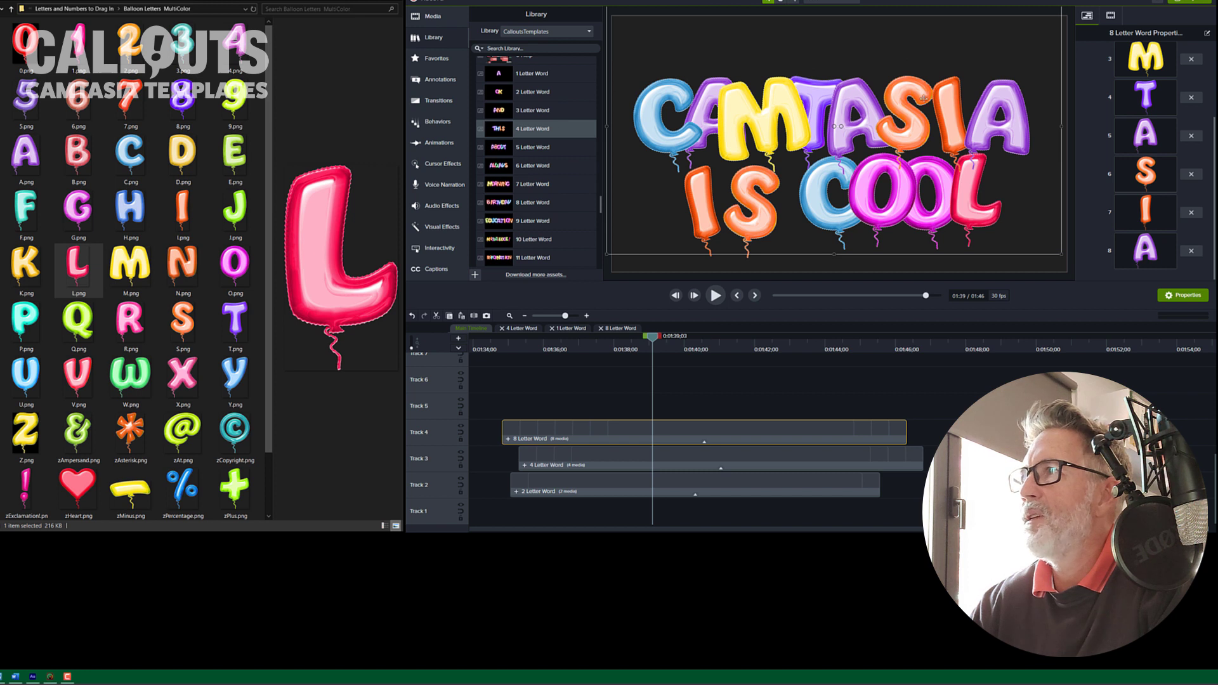
Step: Open the Balloon Letters Gold folder of letter images
scroll(1174, 135, up, 3)
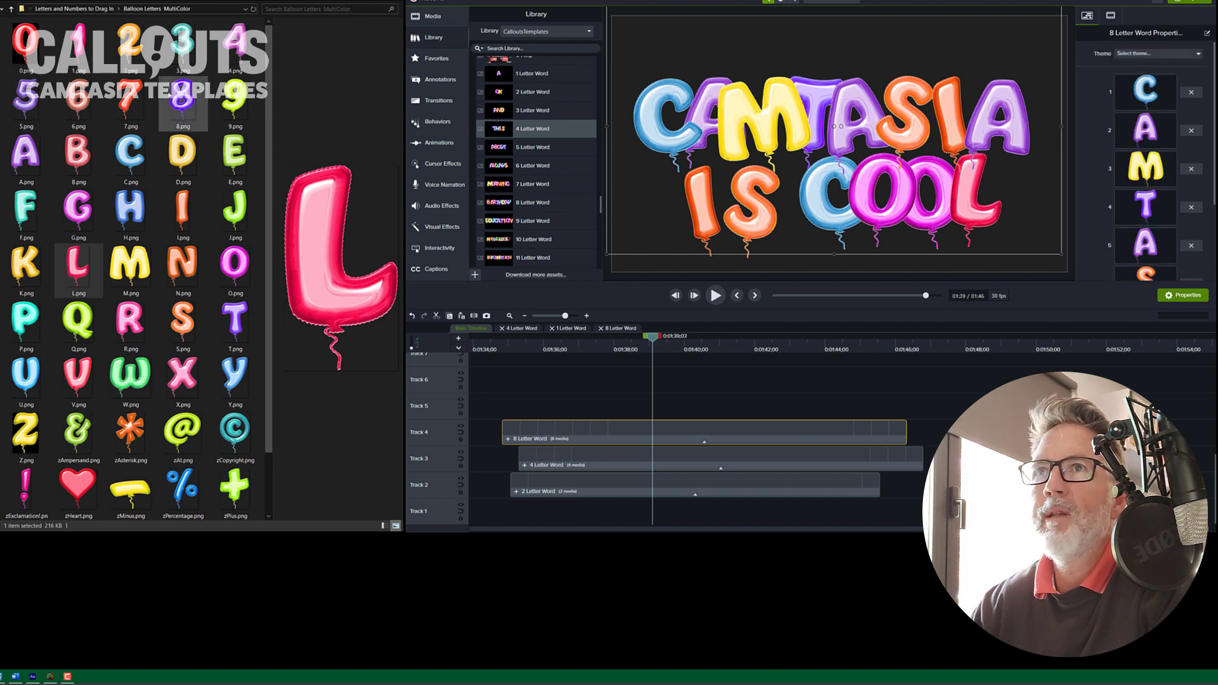
click(90, 10)
click(47, 49)
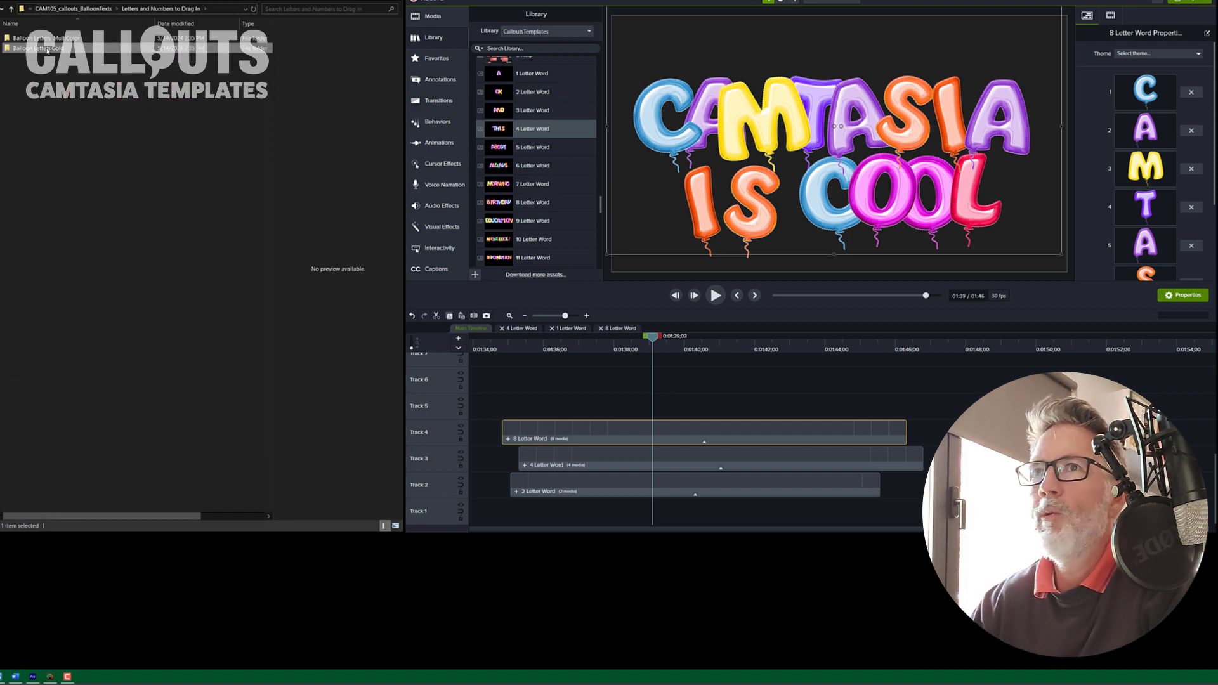
key(Return)
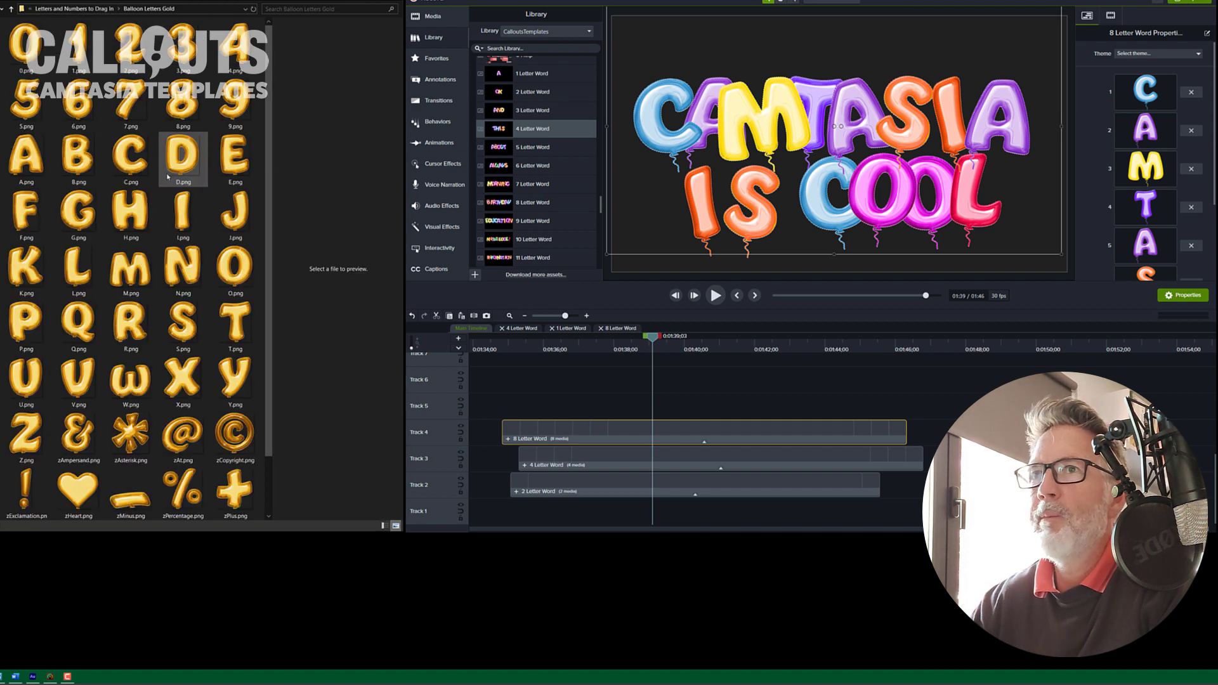
Step: Replace the first five letters of the 8 Letter Word with the gold C, A, M, T and A images
drag(135, 148, 1142, 102)
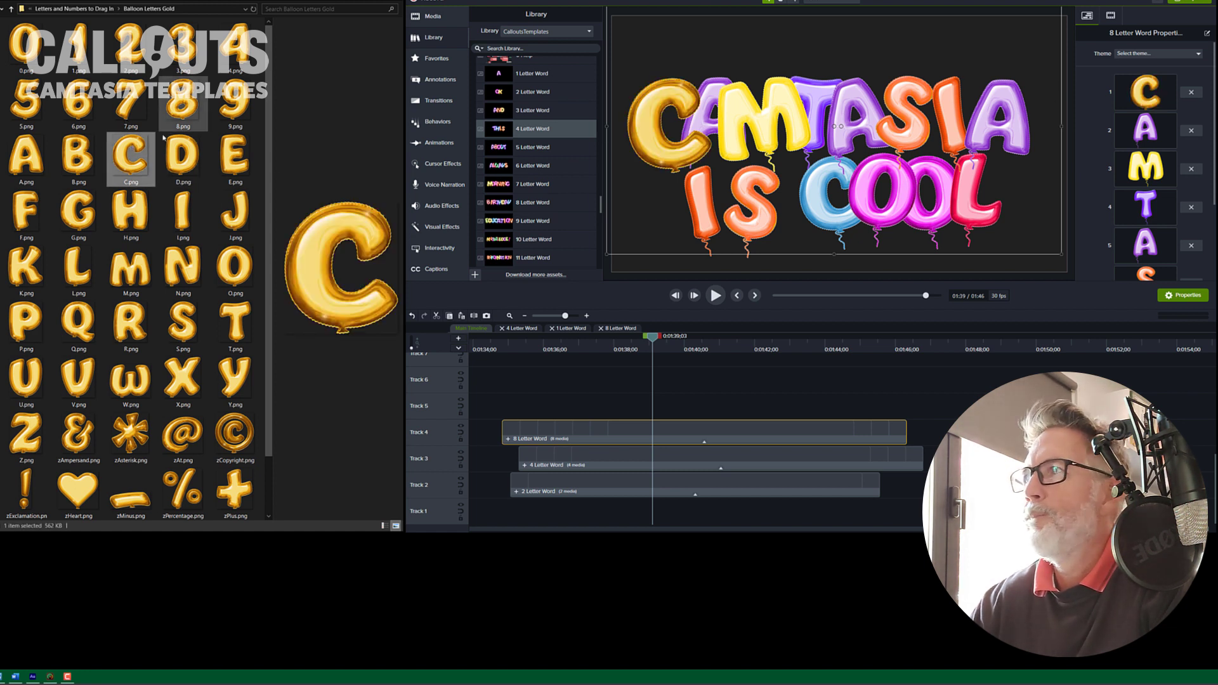
drag(29, 155, 1142, 130)
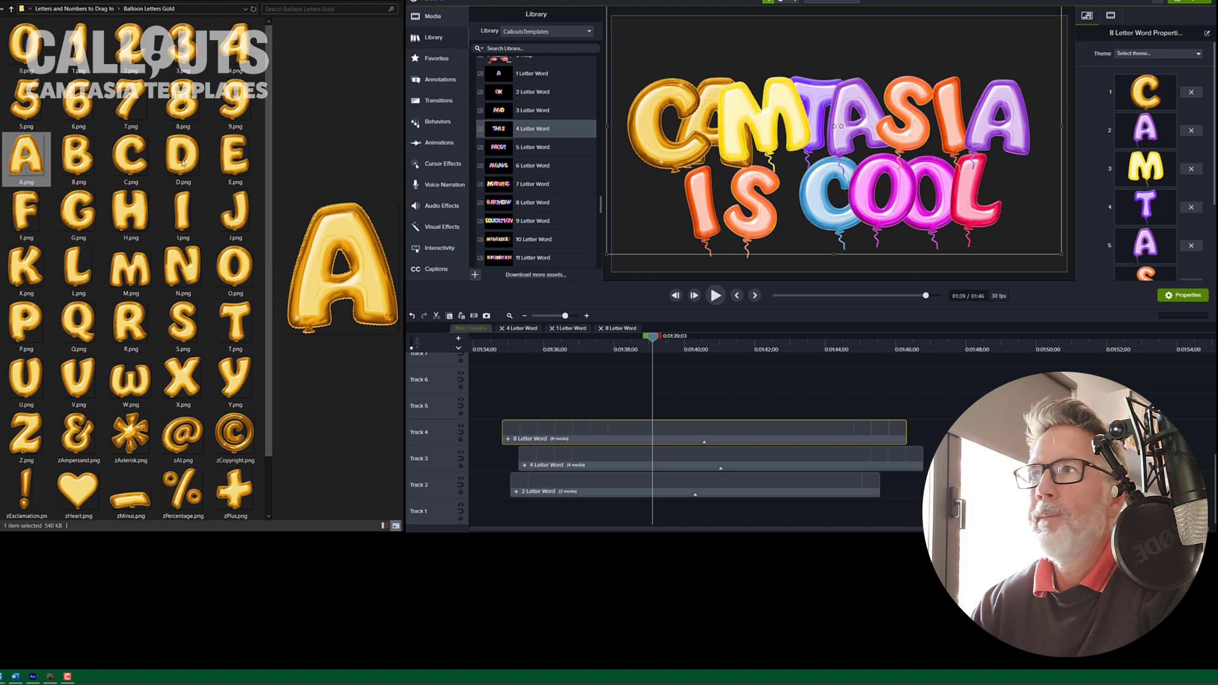
drag(131, 269, 1142, 182)
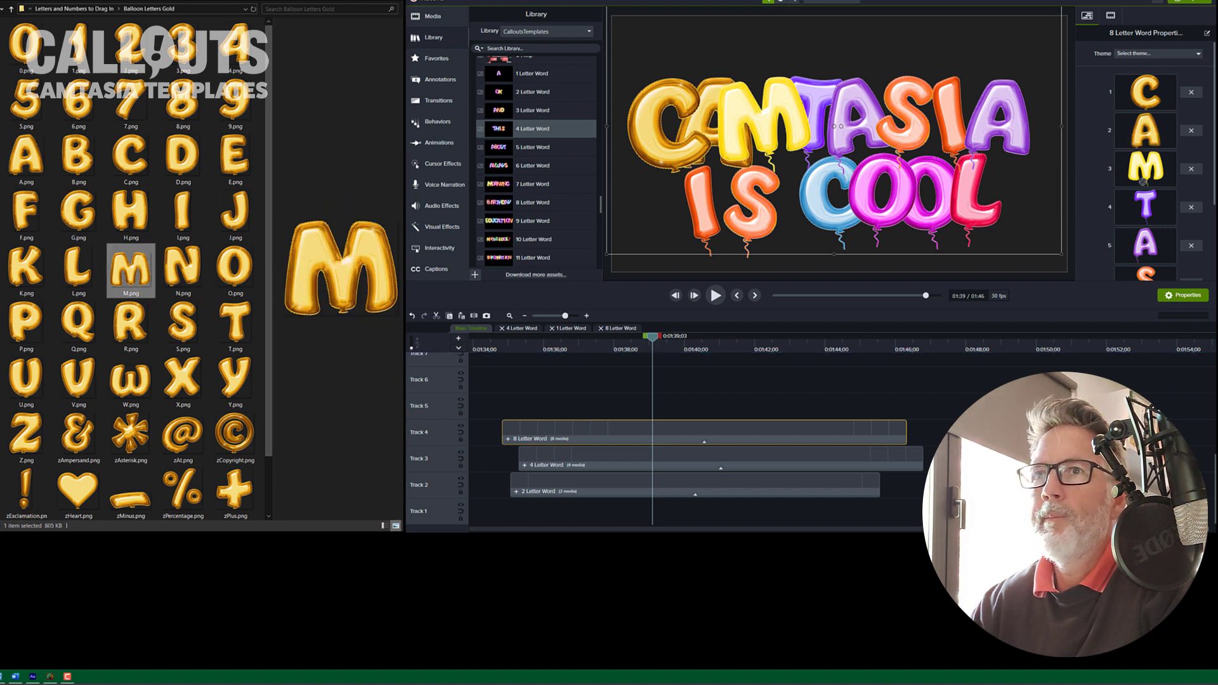
drag(234, 324, 1133, 208)
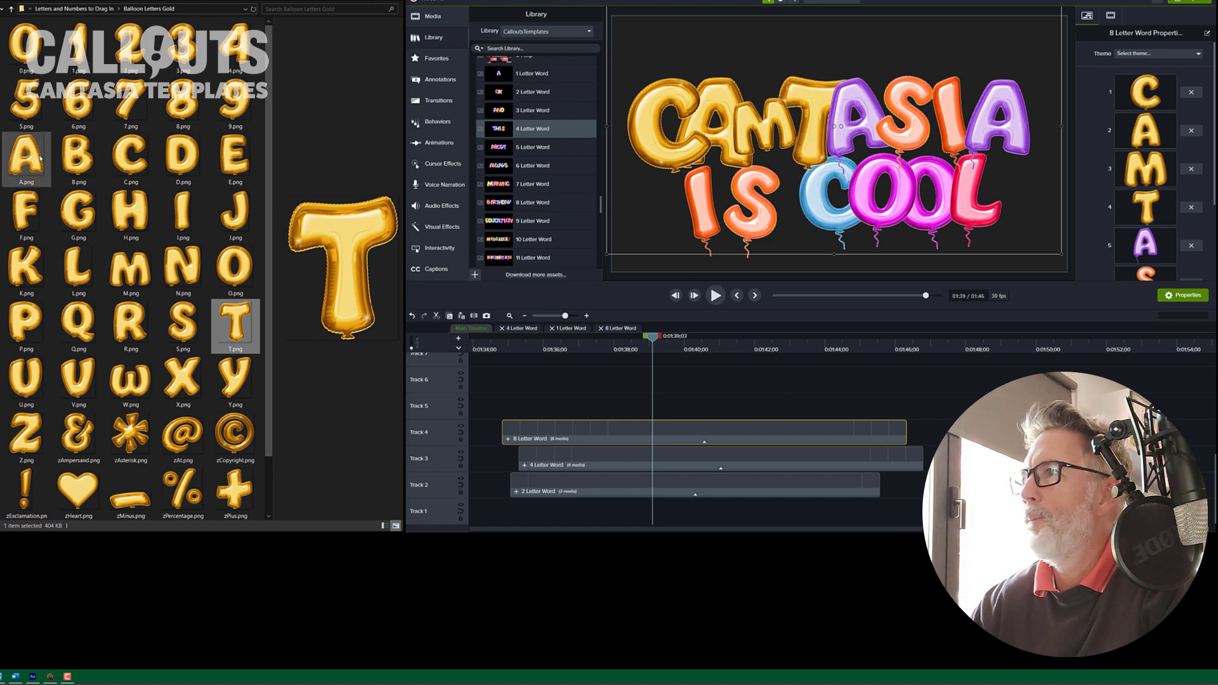
drag(25, 155, 1145, 246)
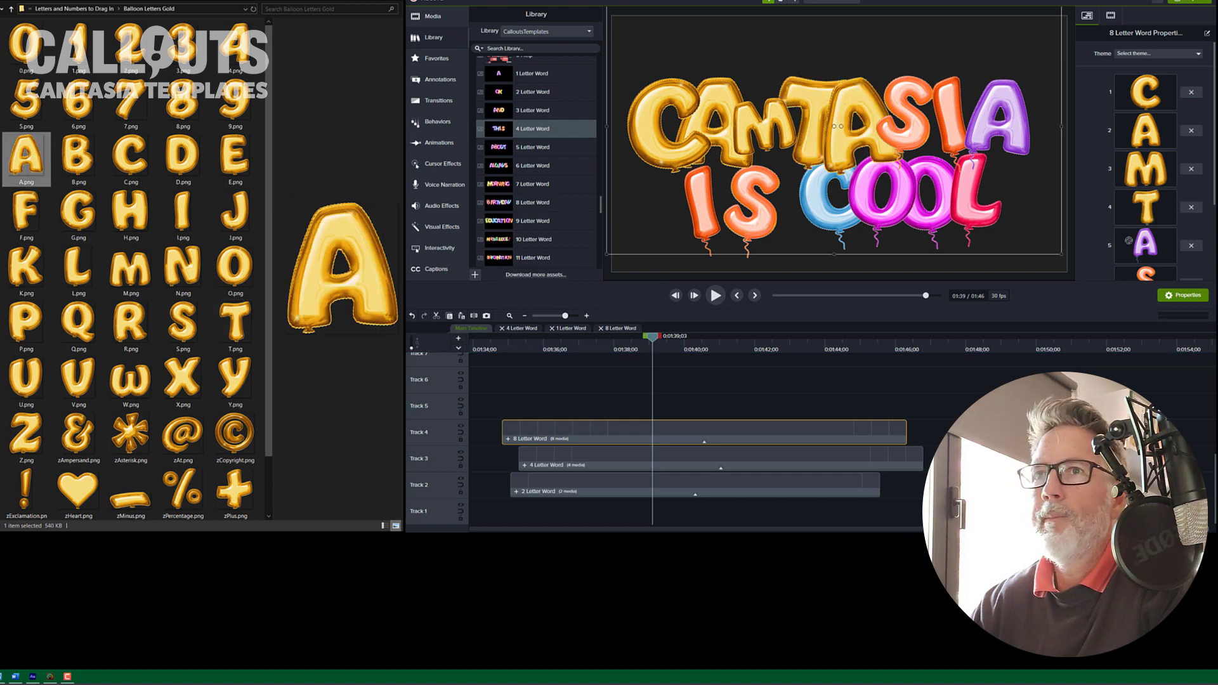
Step: Replace the sixth letter of the 8 Letter Word with the gold S image
scroll(131, 216, down, 2)
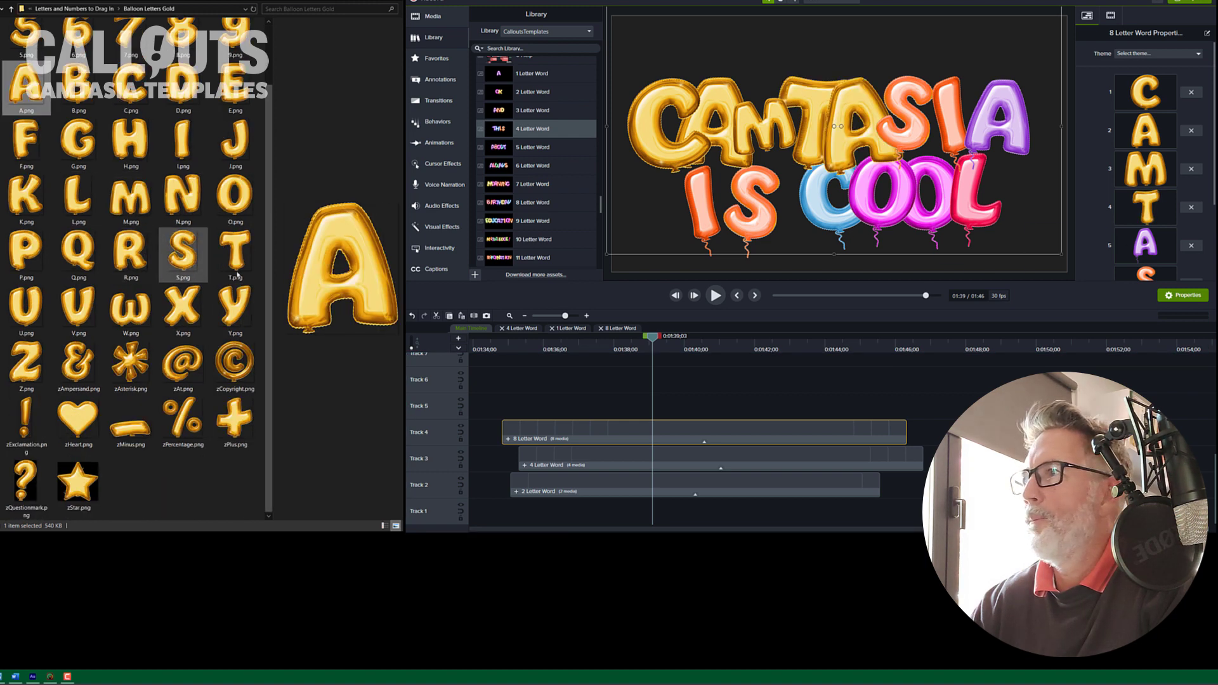
click(183, 253)
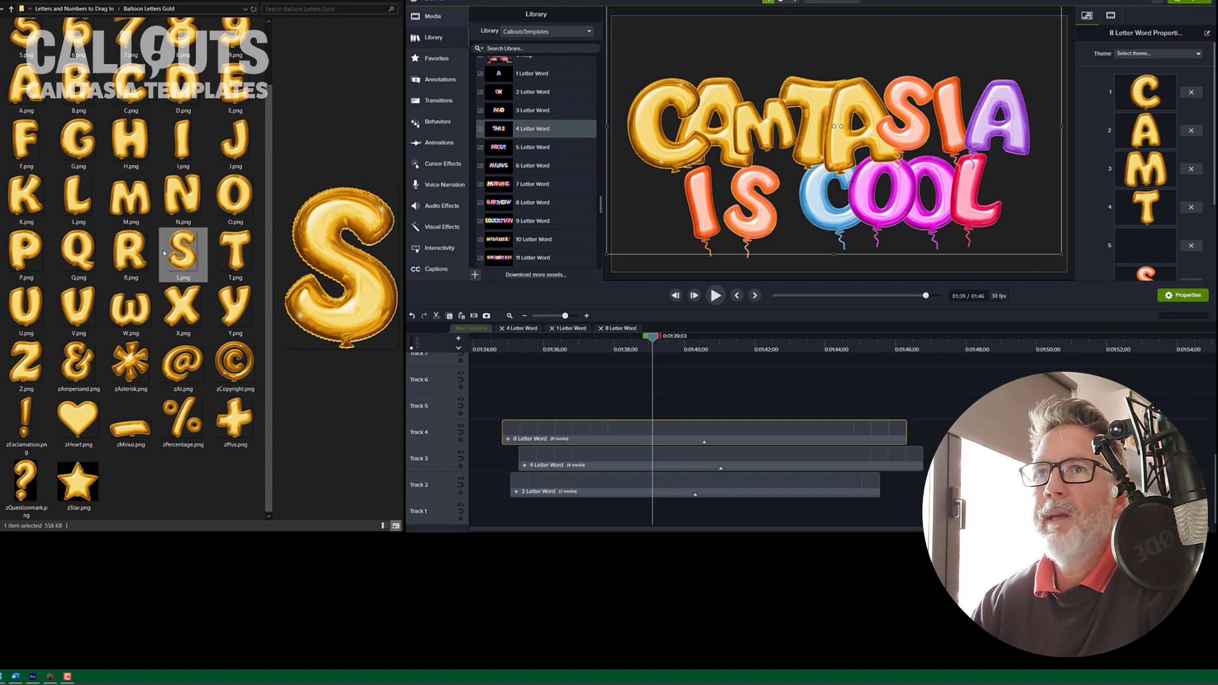
scroll(135, 249, up, 2)
drag(25, 156, 1050, 271)
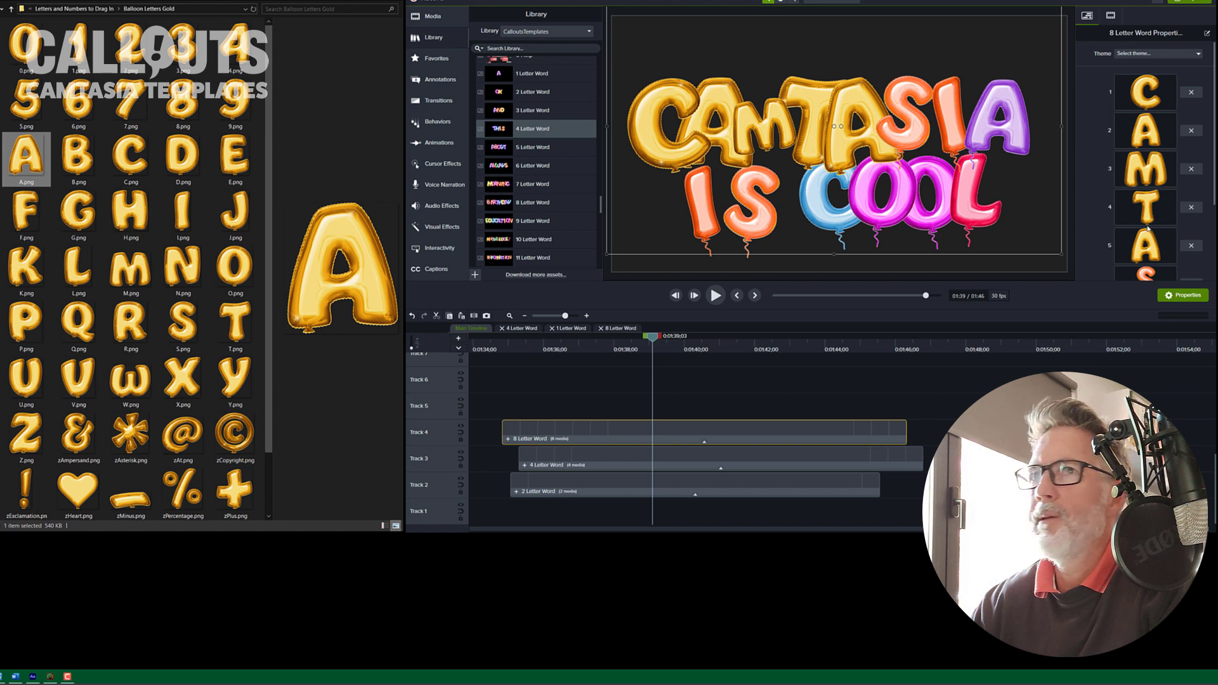
scroll(1147, 231, down, 2)
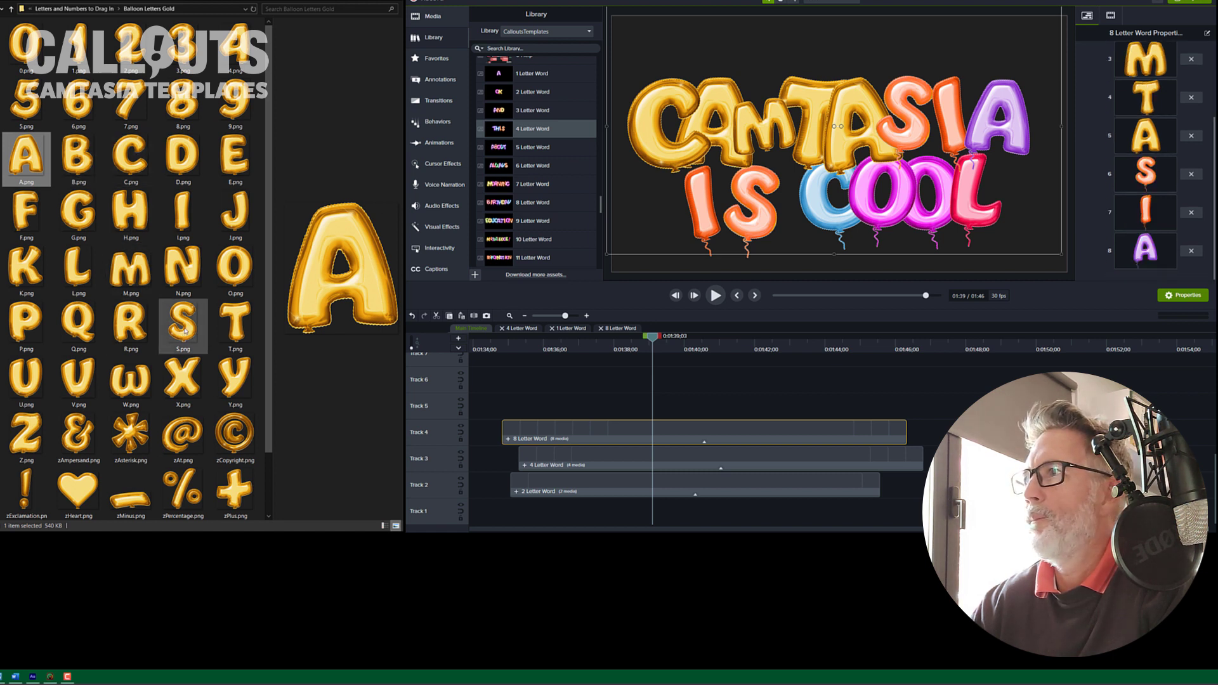
drag(182, 324, 1158, 178)
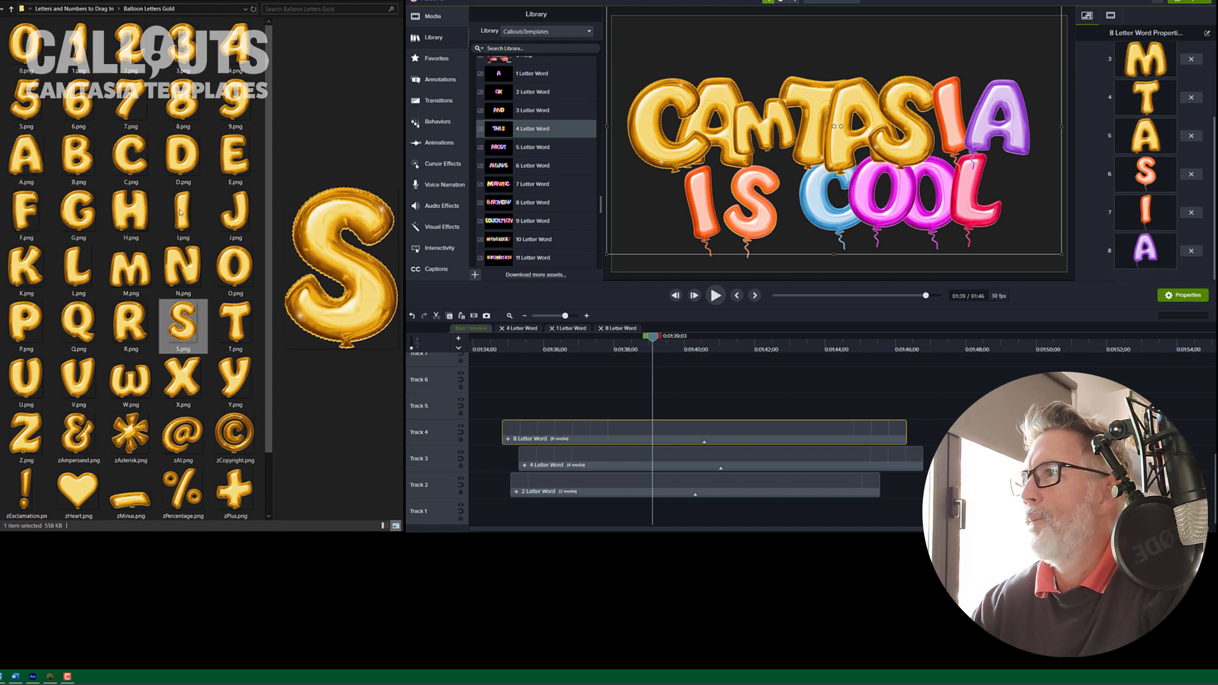
Step: Replace the seventh and eighth letters of the 8 Letter Word with the gold I and A images
drag(183, 212, 1129, 217)
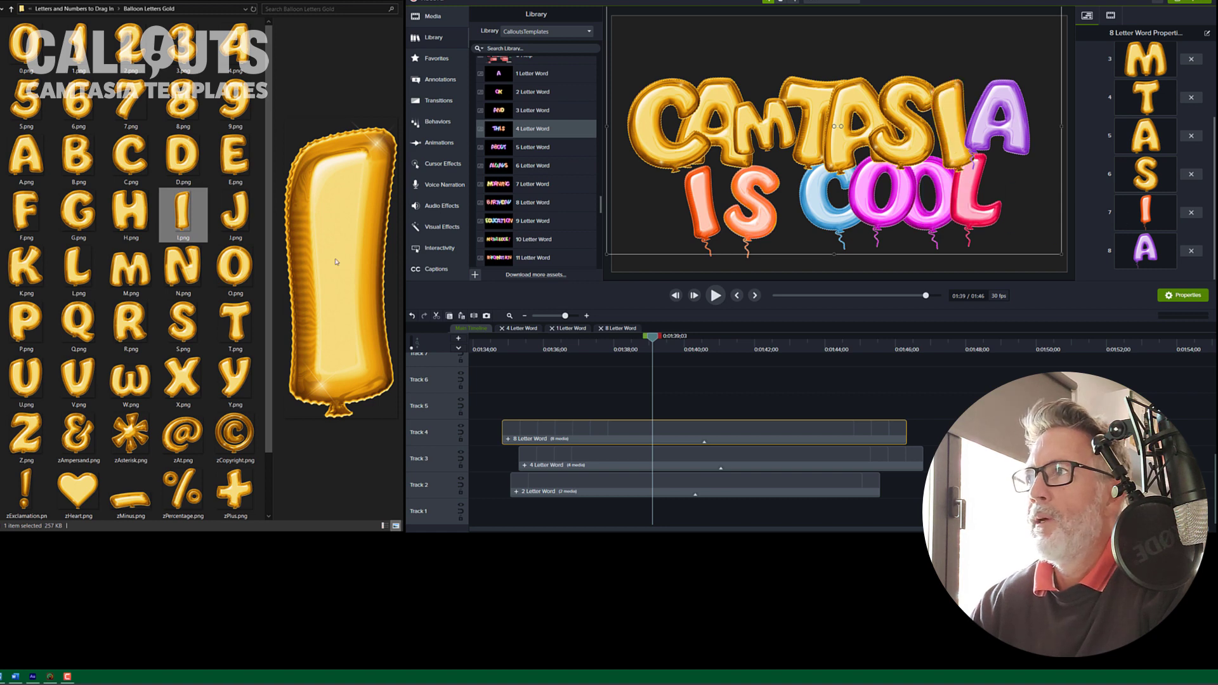
scroll(222, 298, down, 1)
scroll(127, 223, up, 1)
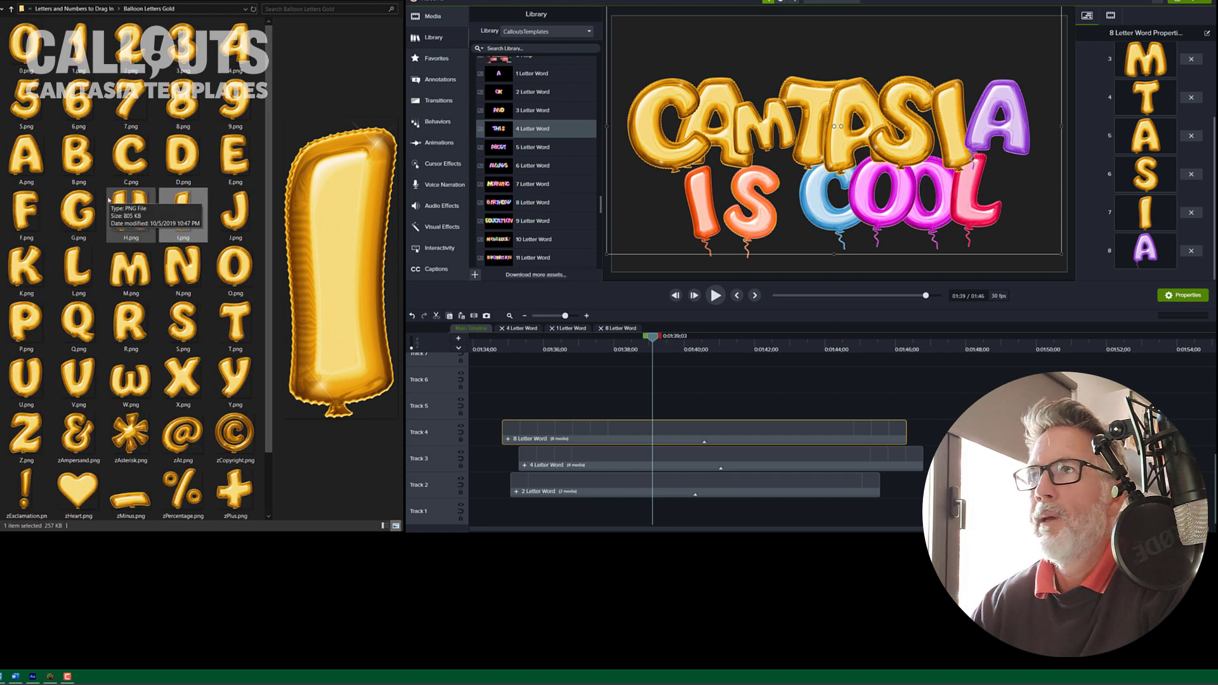
click(26, 156)
drag(26, 160, 1147, 257)
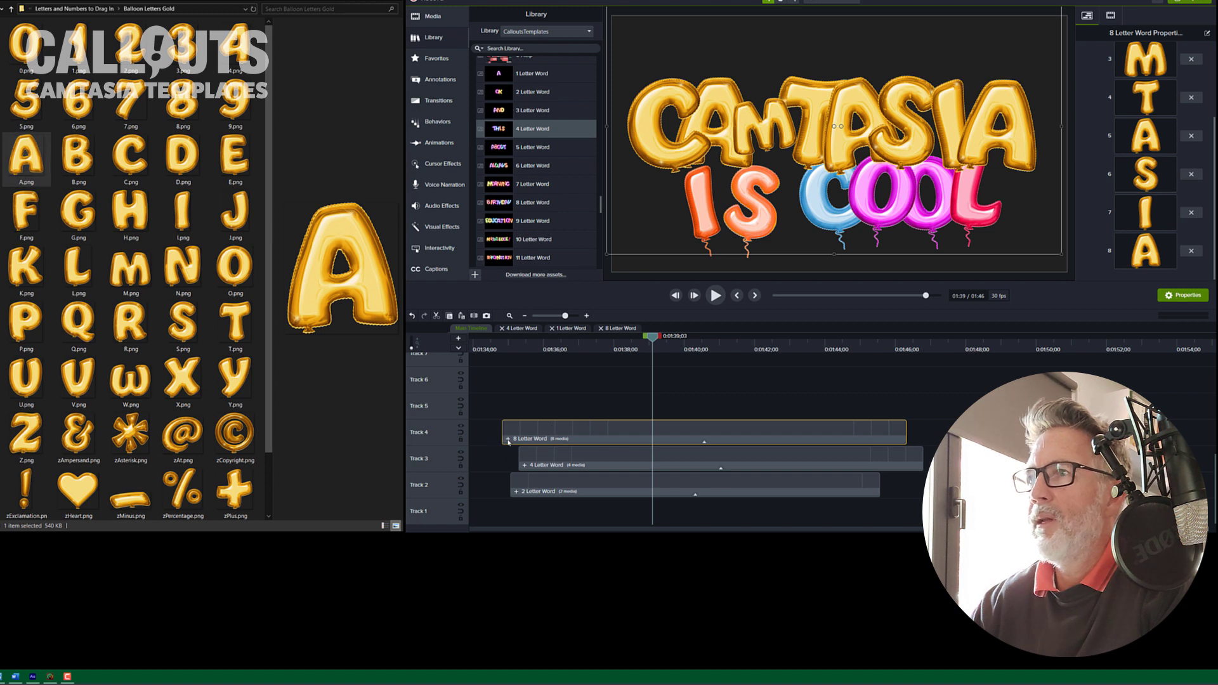
Step: Open the 8 Letter Word group and set the M letter's scale to 39%
double_click(644, 436)
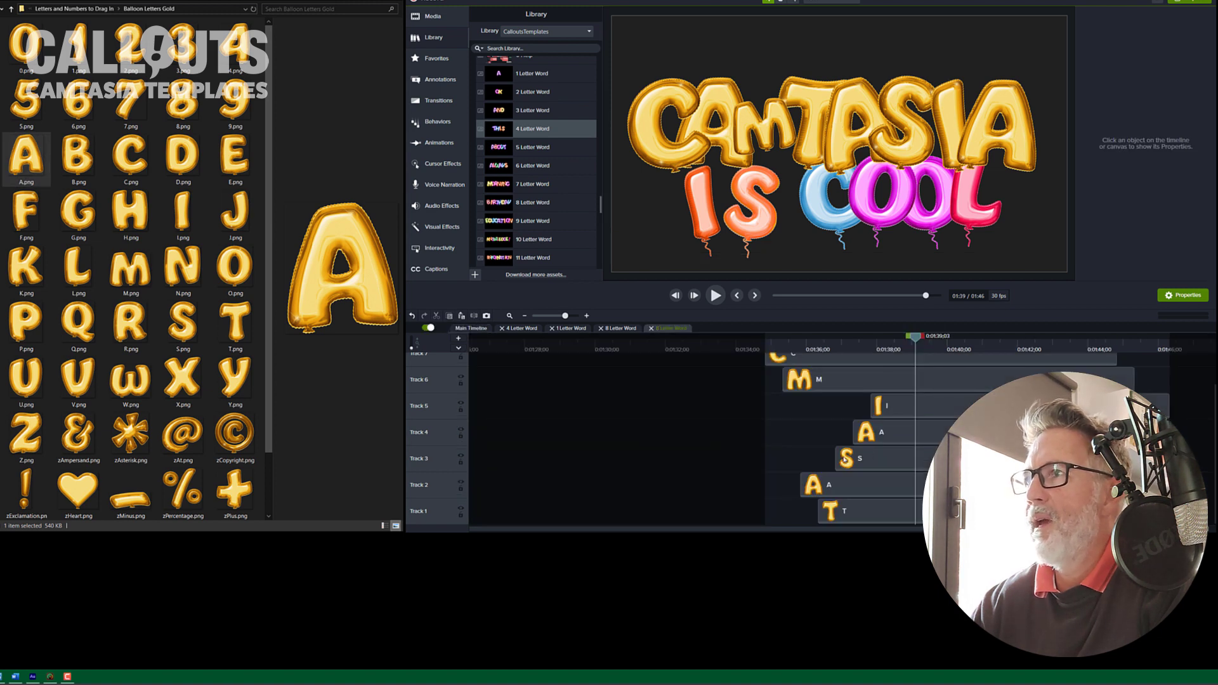
click(835, 383)
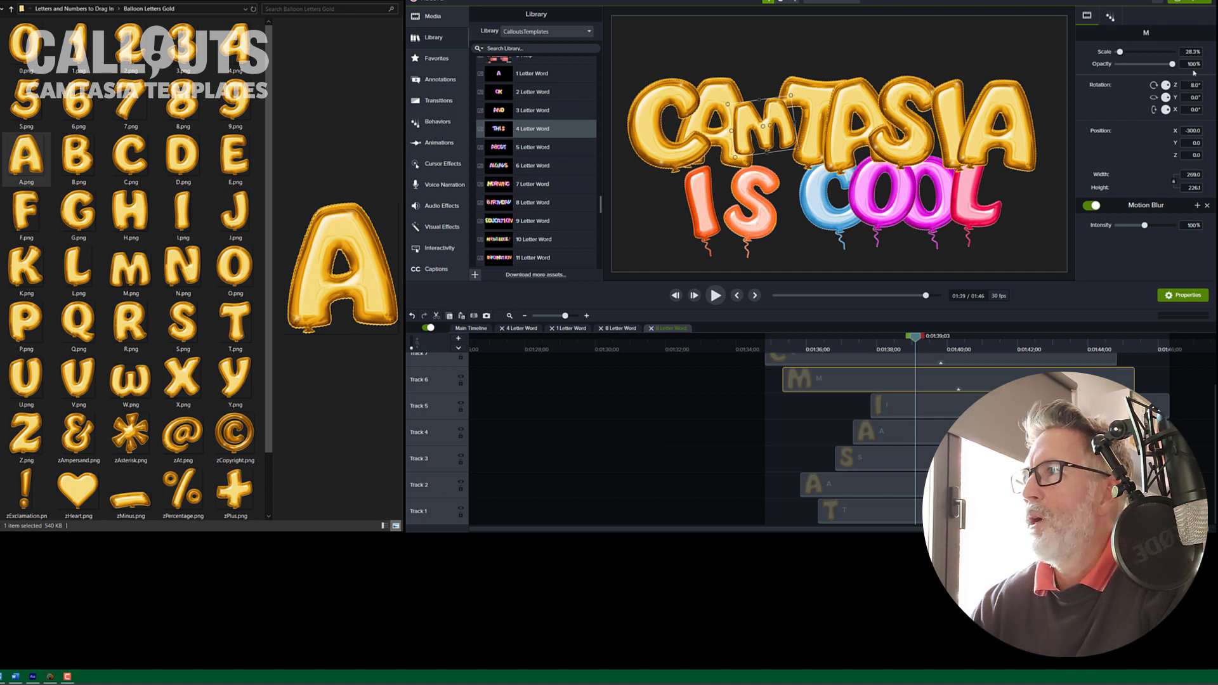
drag(1123, 52, 1127, 56)
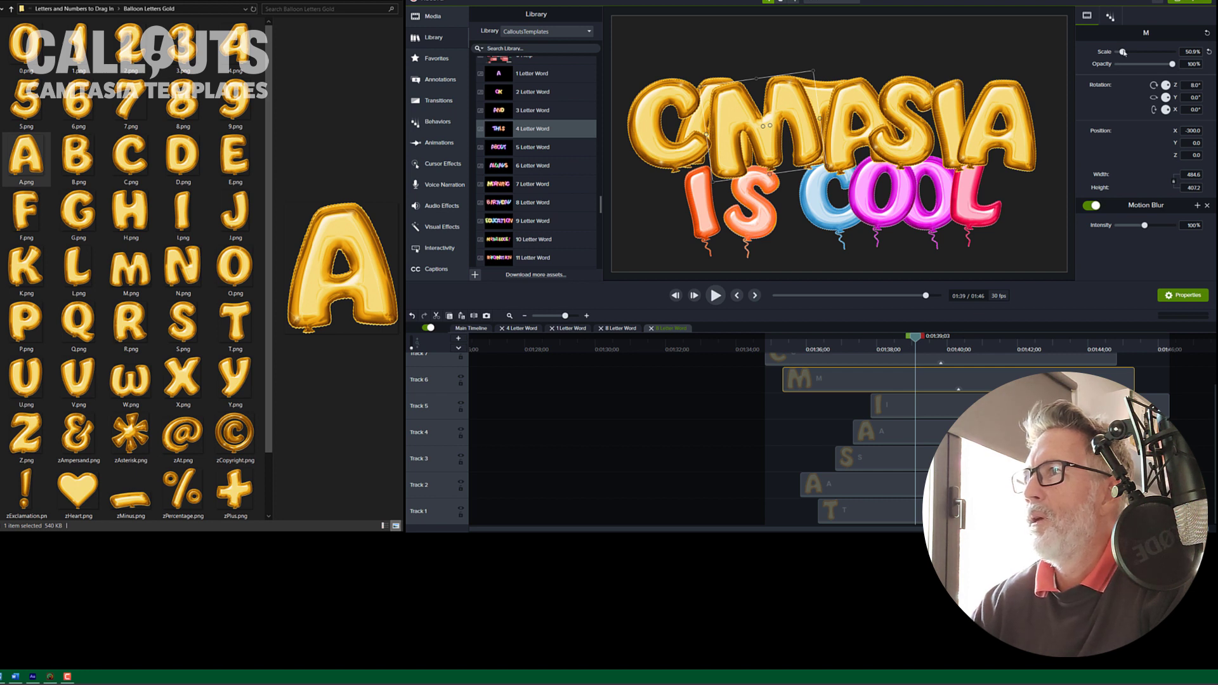
drag(1123, 53, 1122, 55)
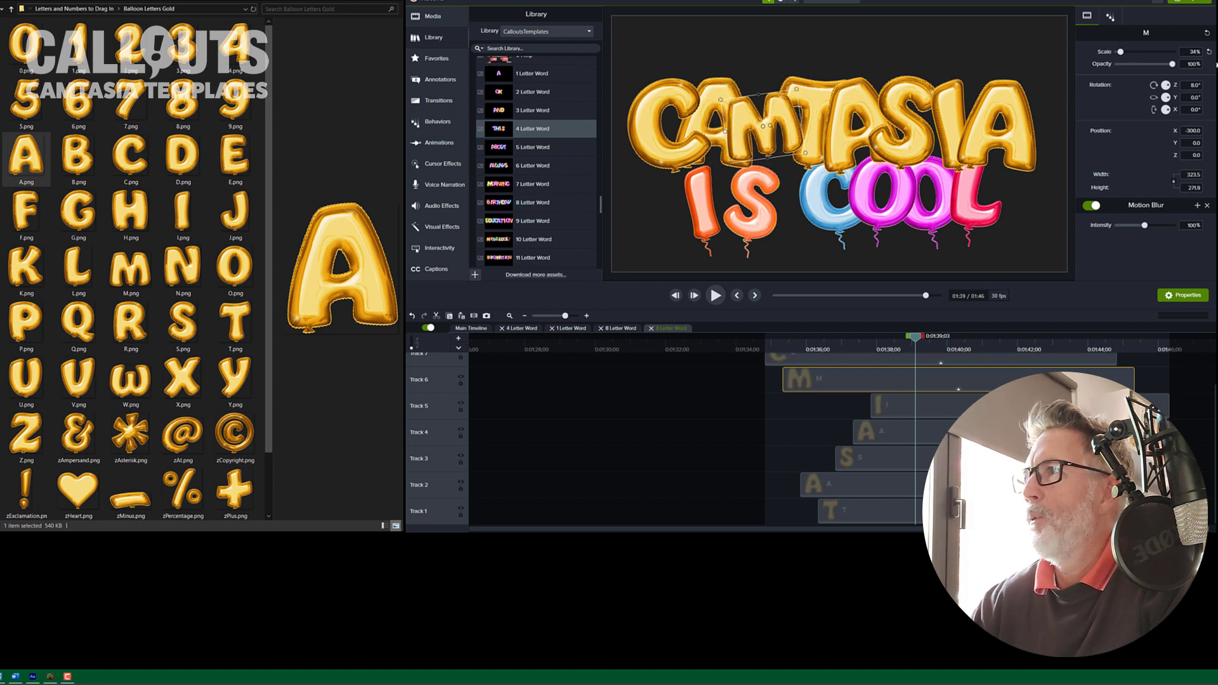
click(1188, 53)
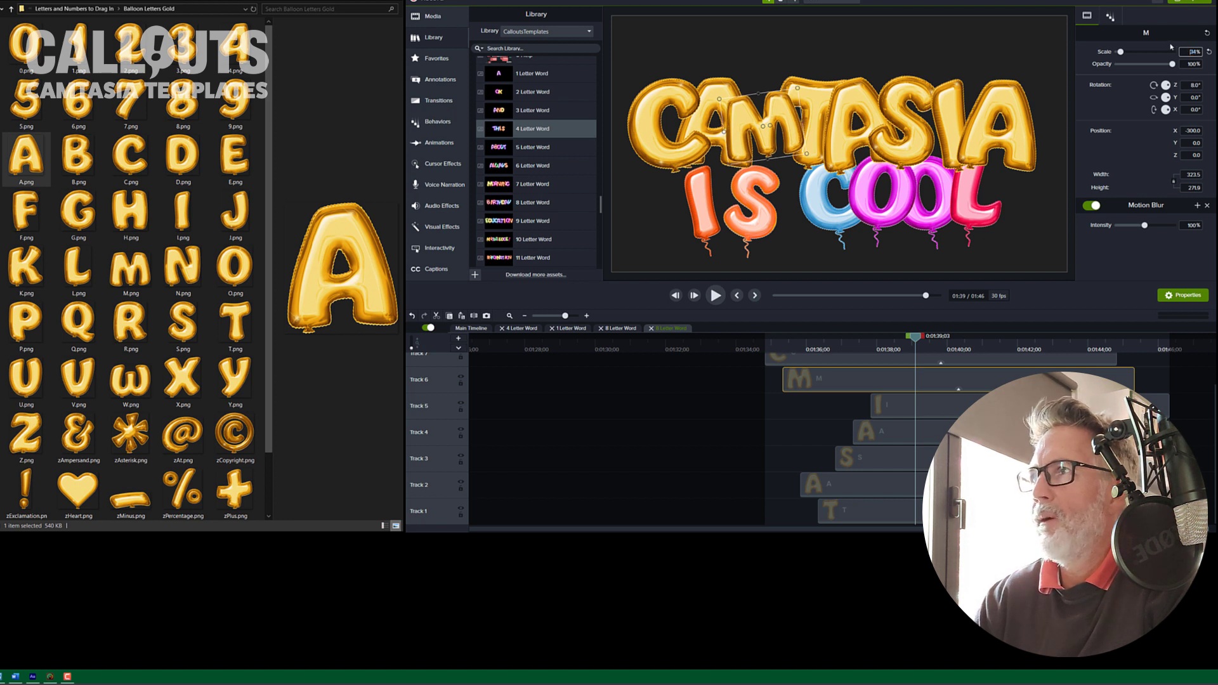
text(38)
key(Return)
key(Up)
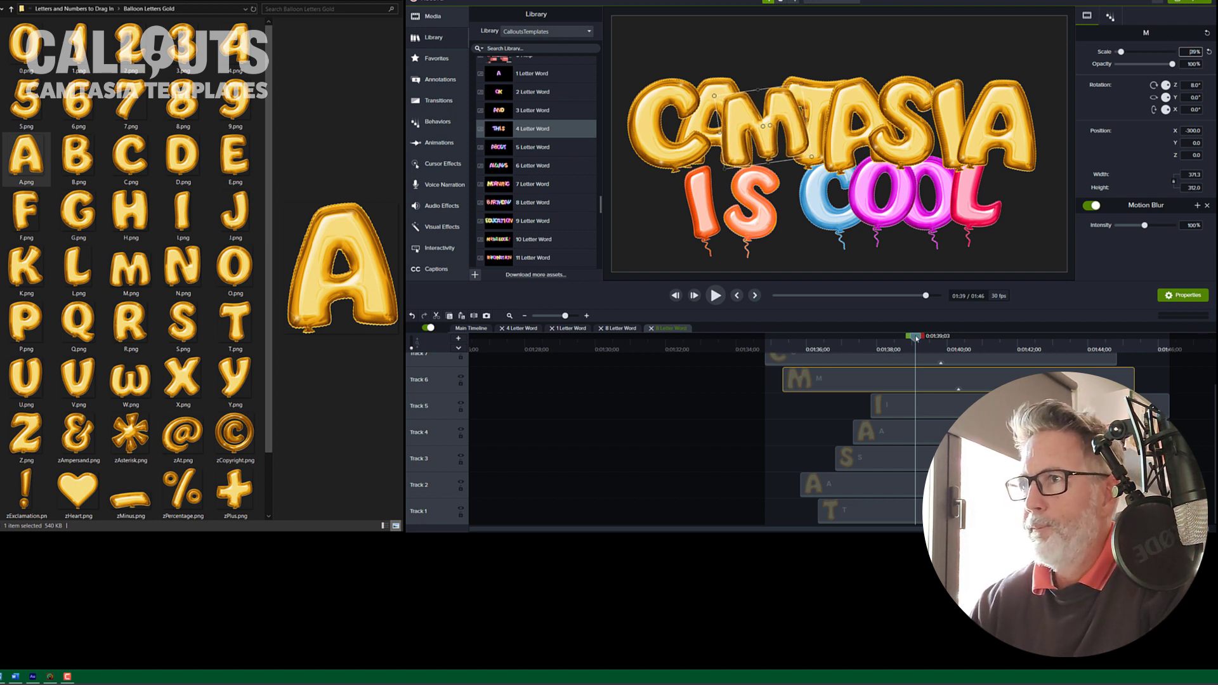
Step: Return to the main timeline and play back the balloon word animation
drag(915, 338, 768, 343)
click(471, 329)
key(space)
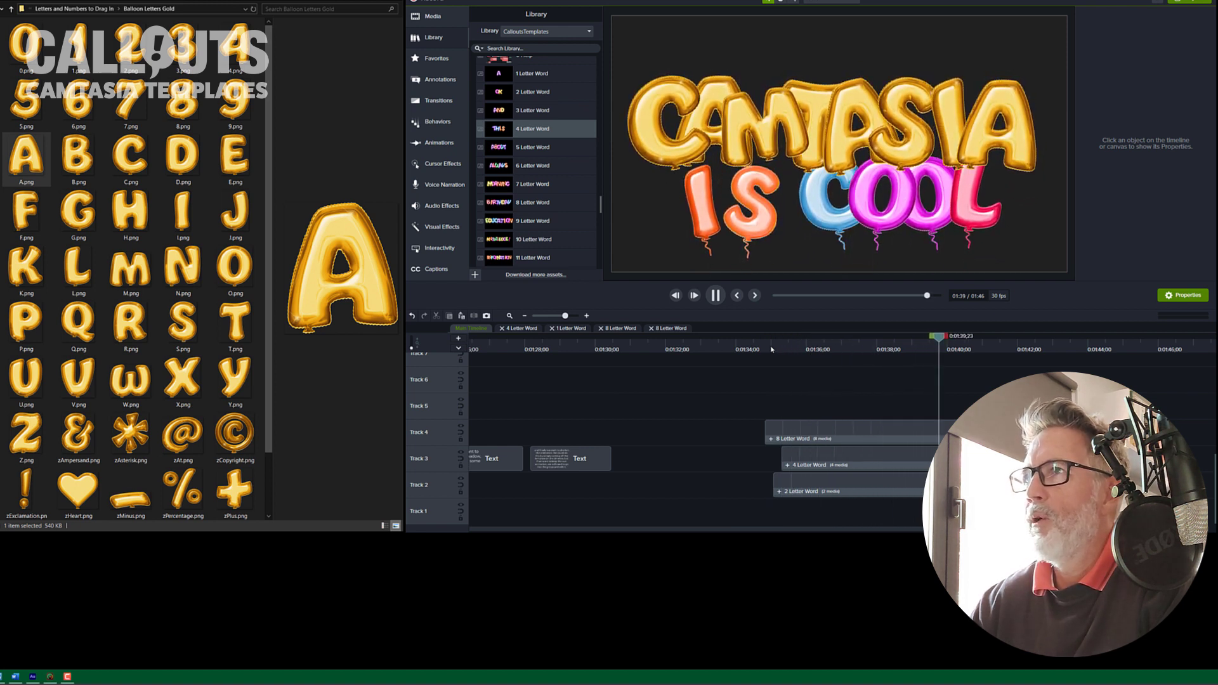
key(space)
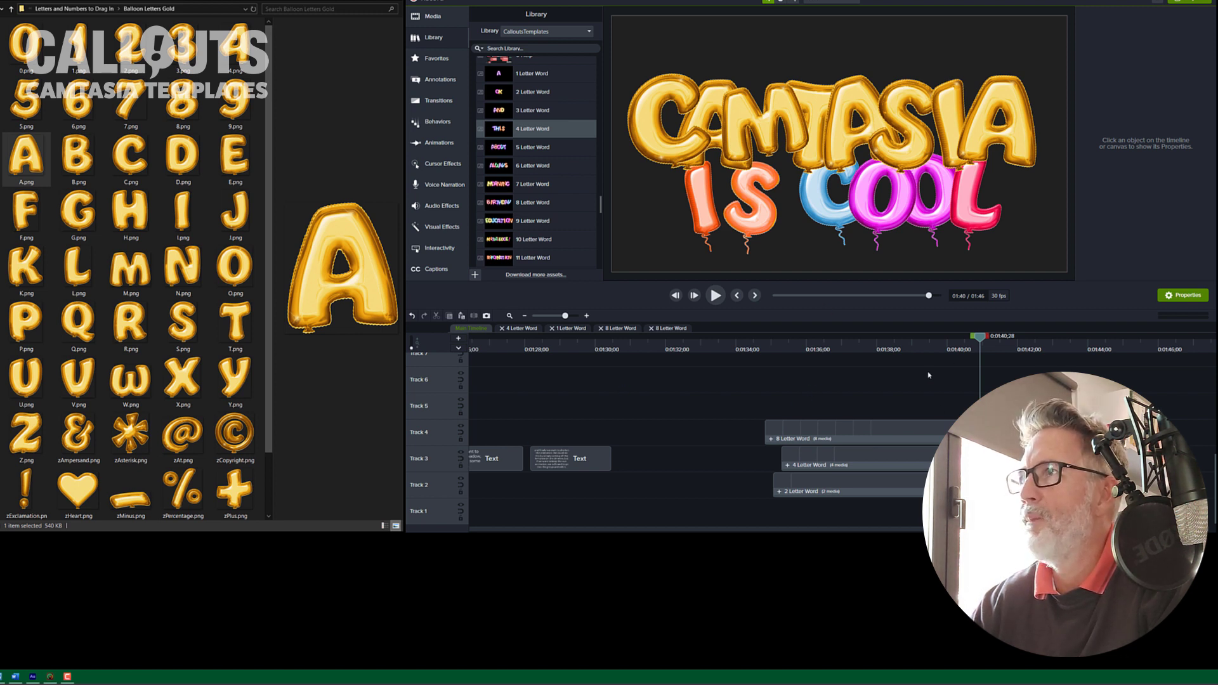
Step: Enable a drop shadow on the 8 Letter Word clip
click(930, 435)
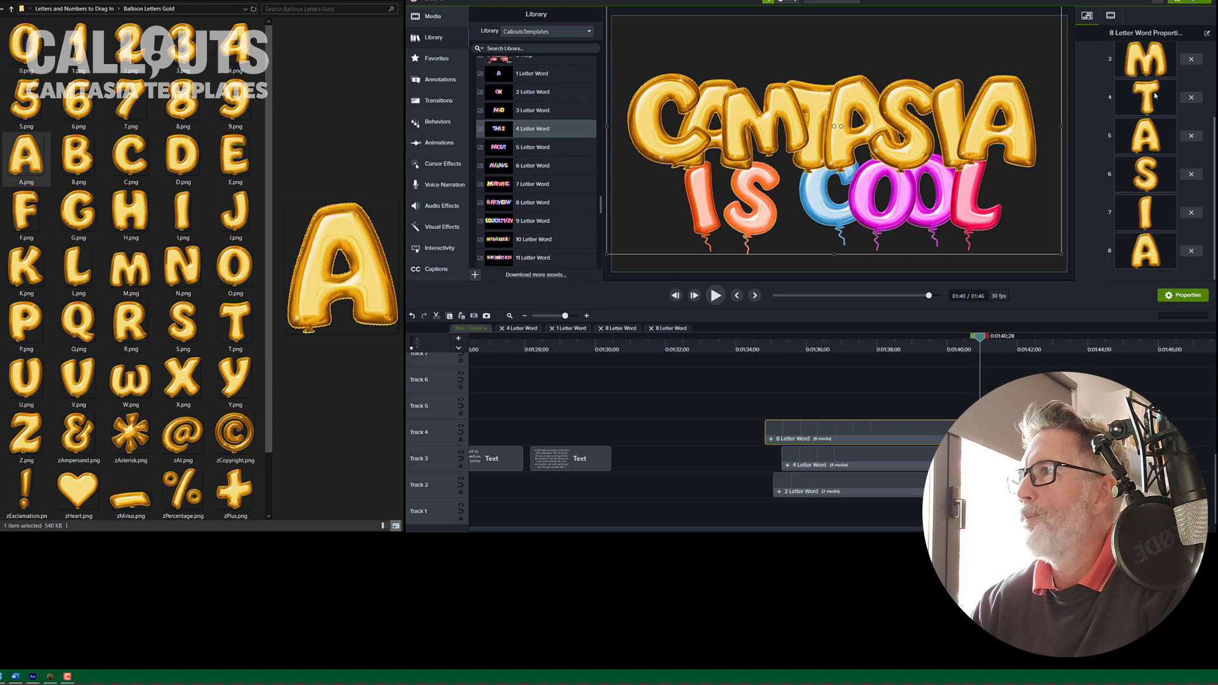
click(1111, 16)
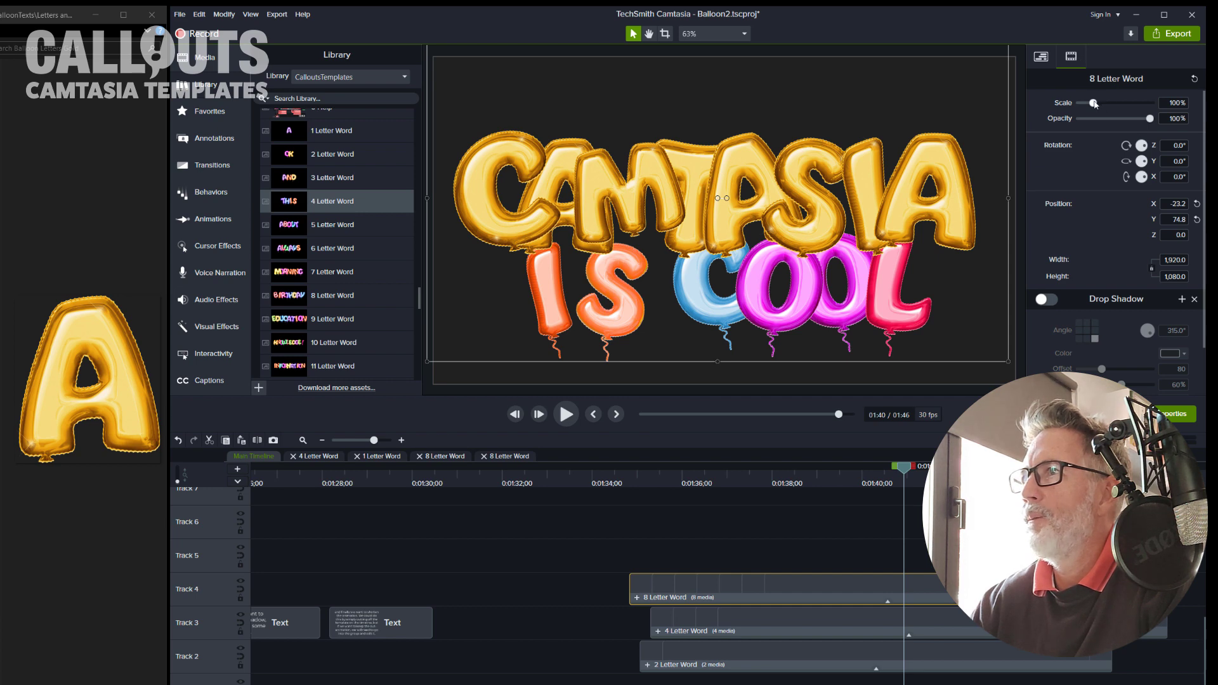
drag(1094, 103, 1095, 111)
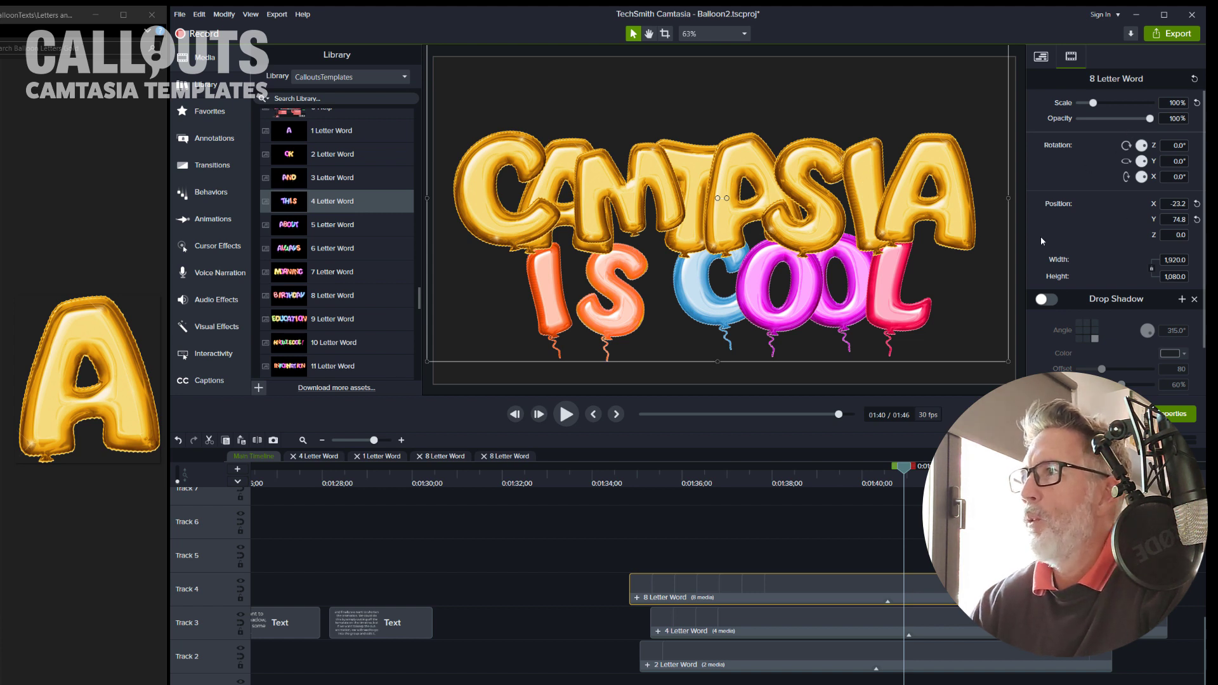
scroll(1129, 263, down, 2)
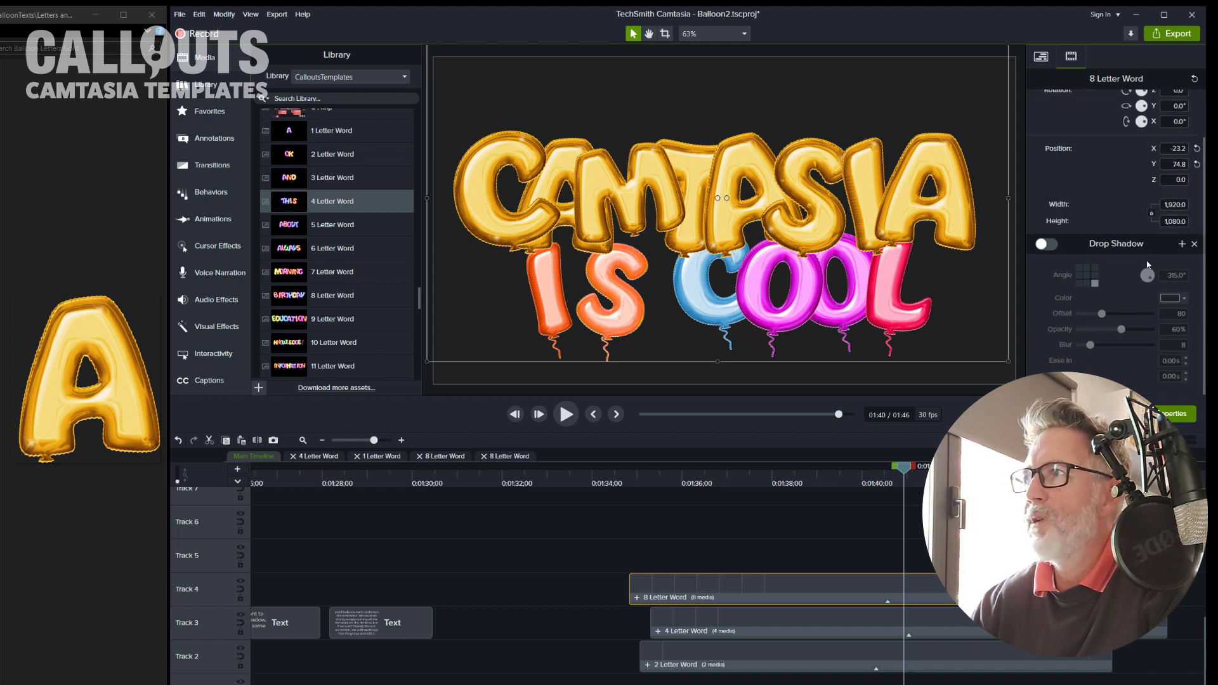
click(1047, 245)
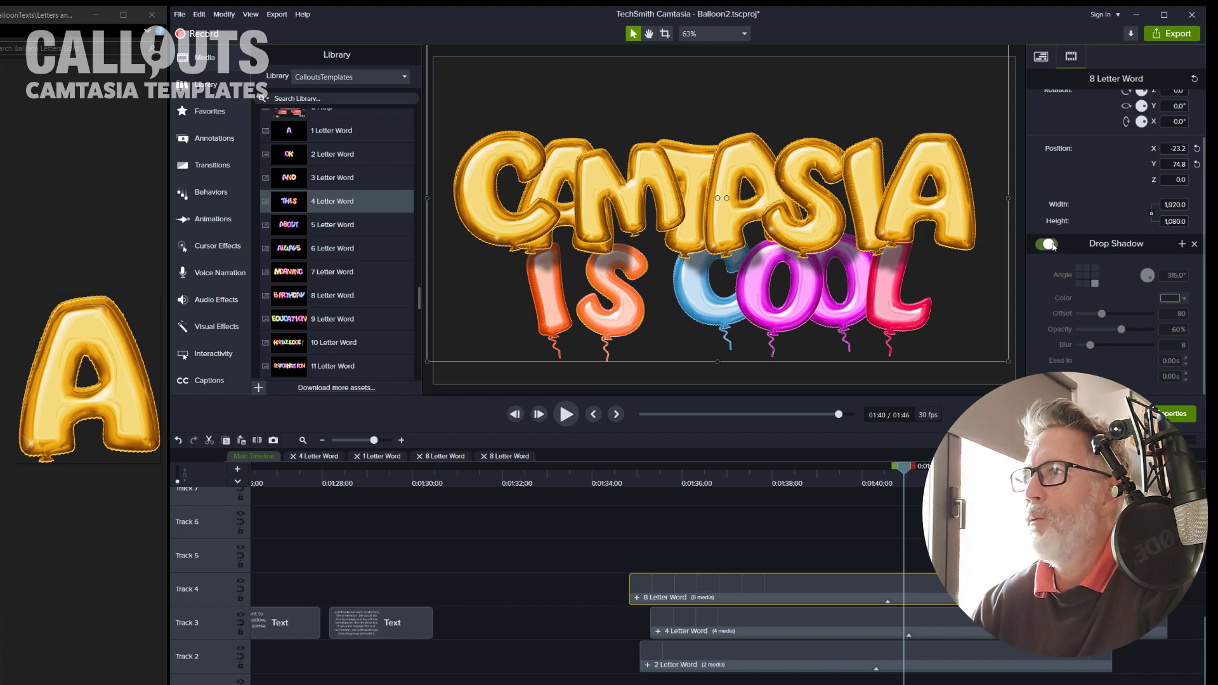
Step: Set the project canvas background color to white (#FFFFFF) in Project Settings
right_click(673, 317)
click(607, 550)
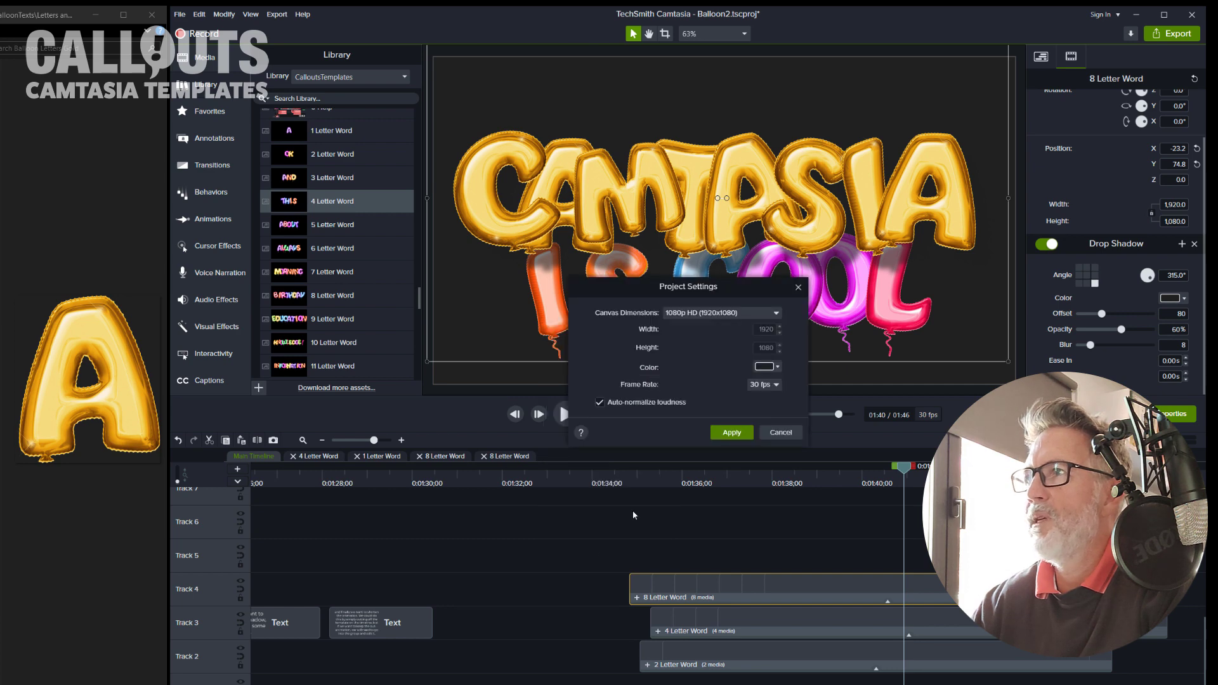
click(765, 367)
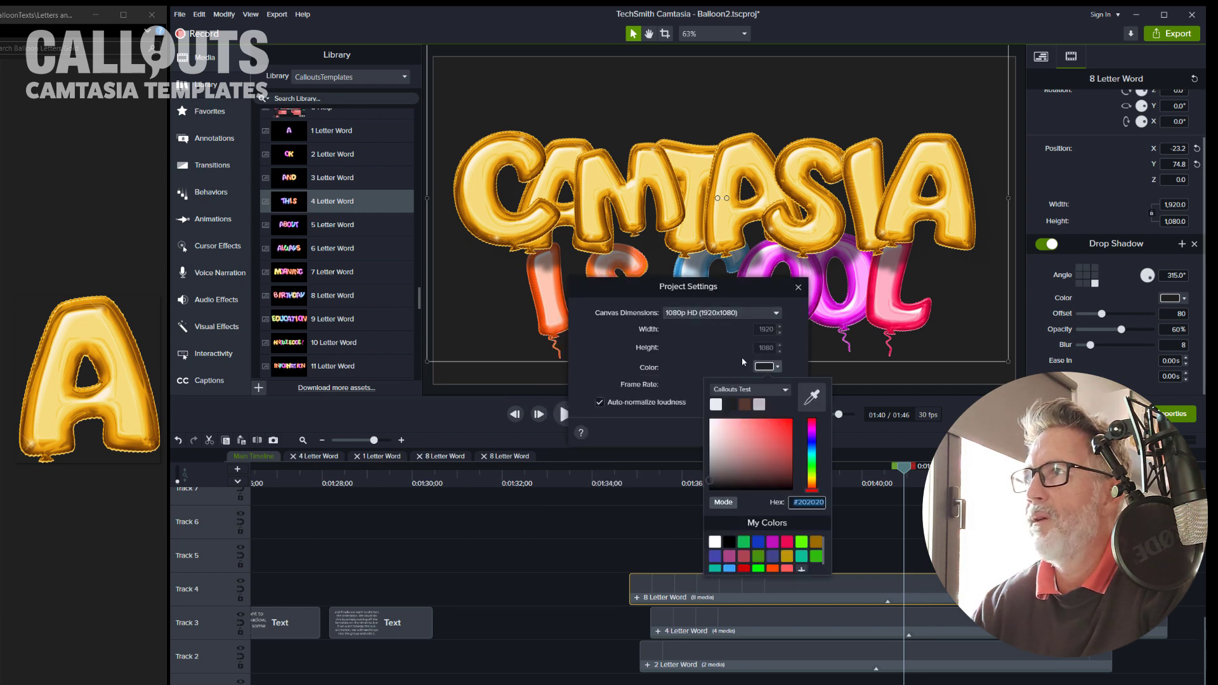
click(730, 444)
drag(719, 436, 689, 404)
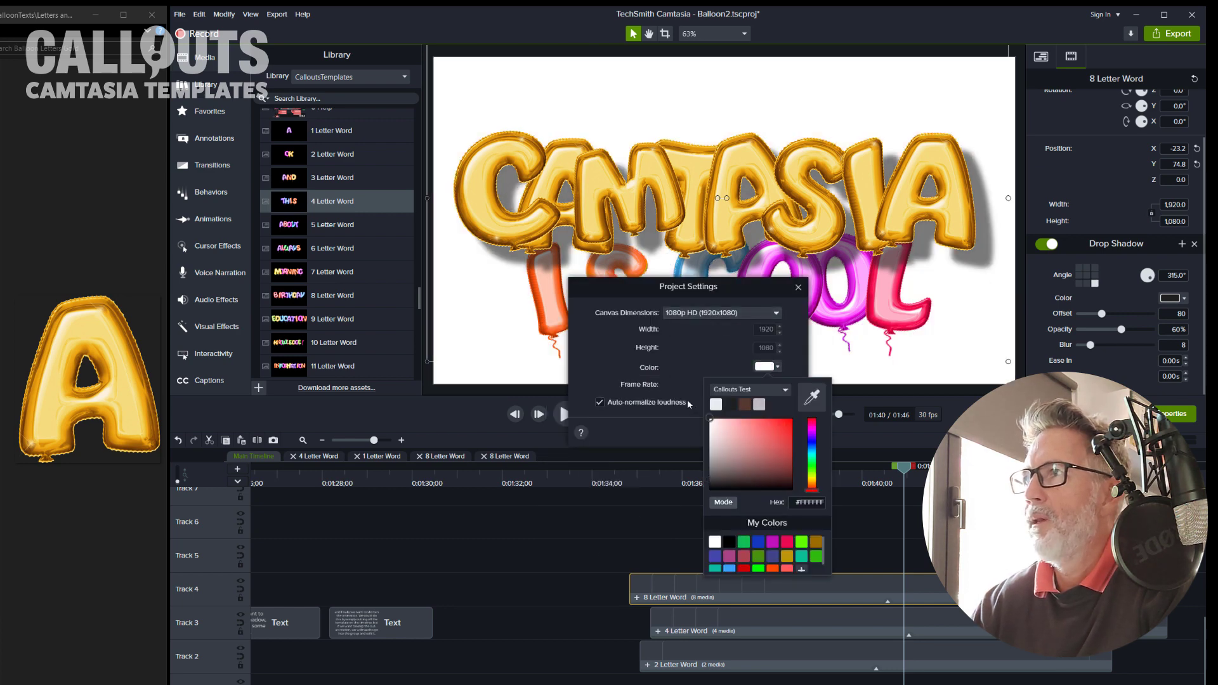
click(717, 356)
click(735, 431)
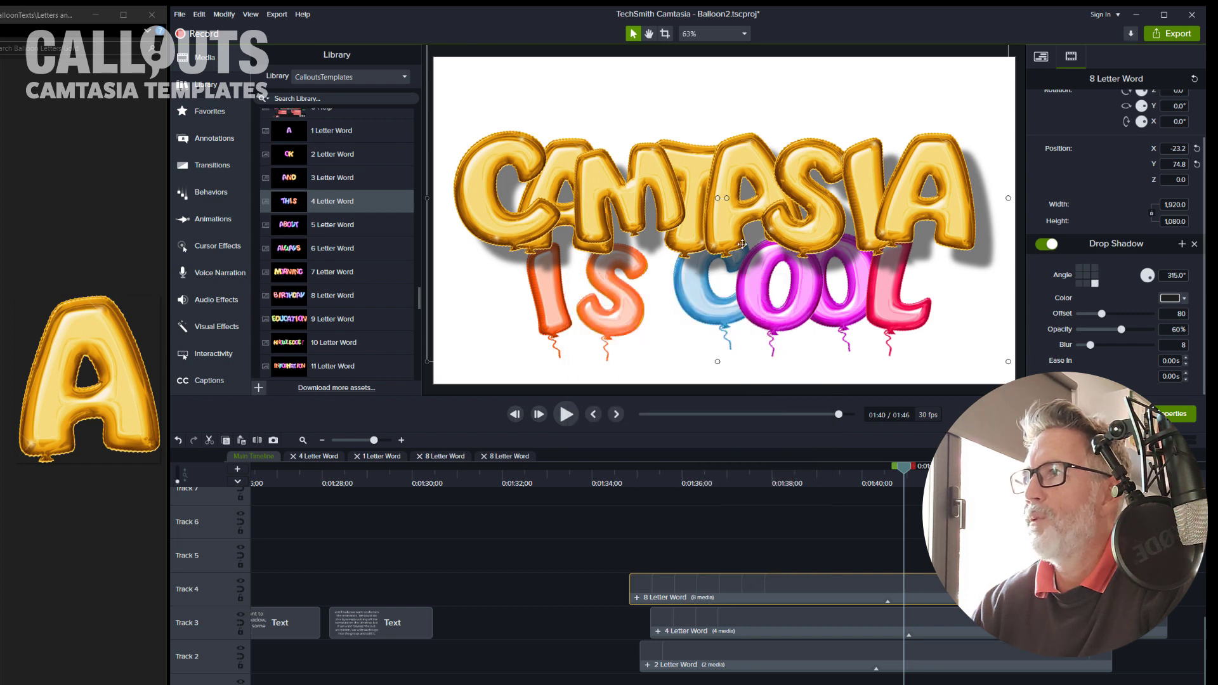
Step: Enable a drop shadow on the 4 Letter Word and 2 Letter Word clips together
drag(905, 468, 743, 513)
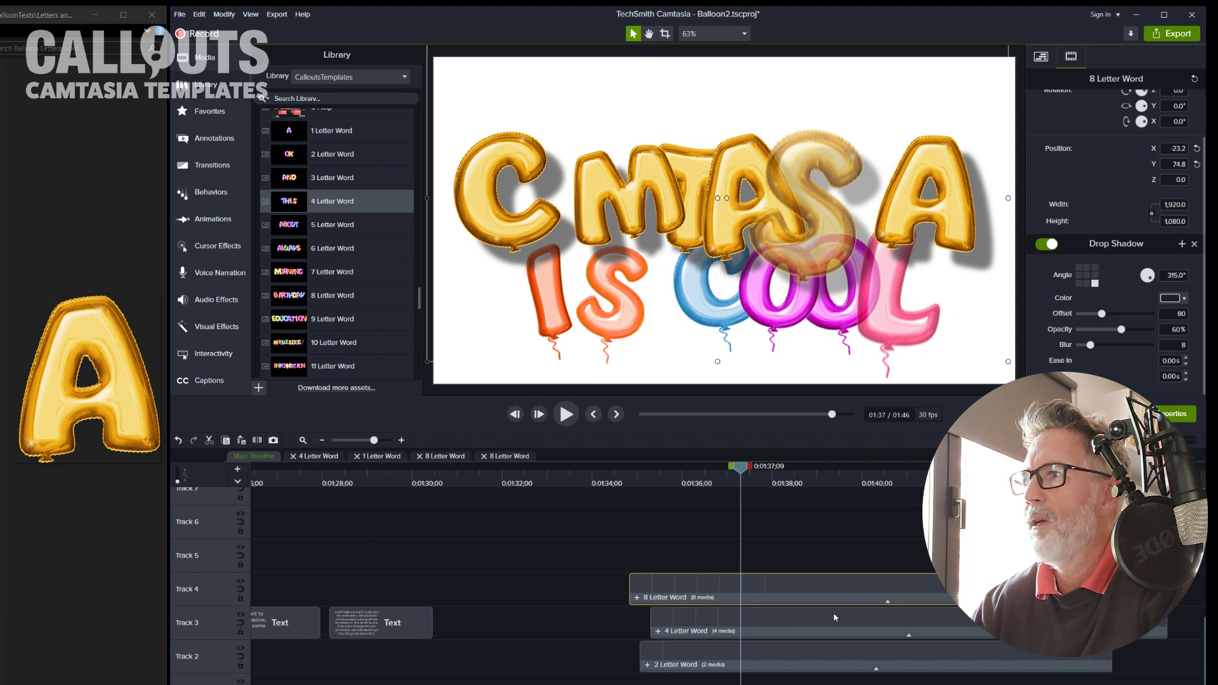
drag(836, 684, 819, 616)
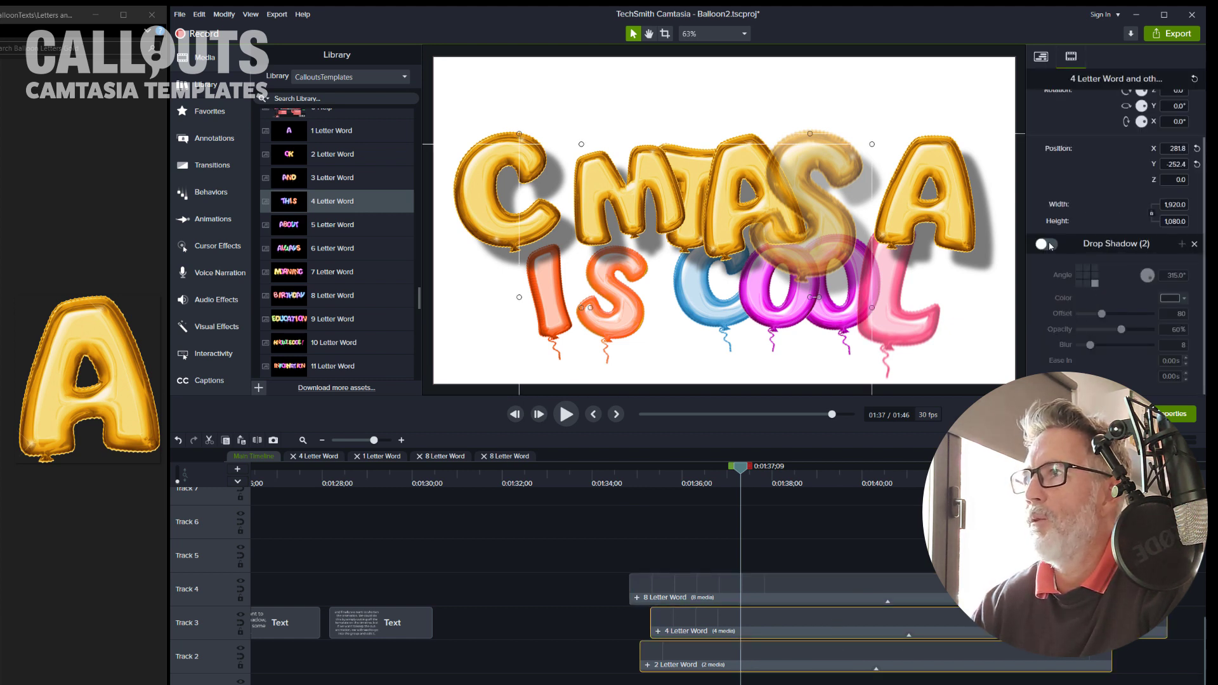
click(1049, 245)
Step: Play back the end of the callout animation on the timeline
drag(741, 467, 615, 467)
key(space)
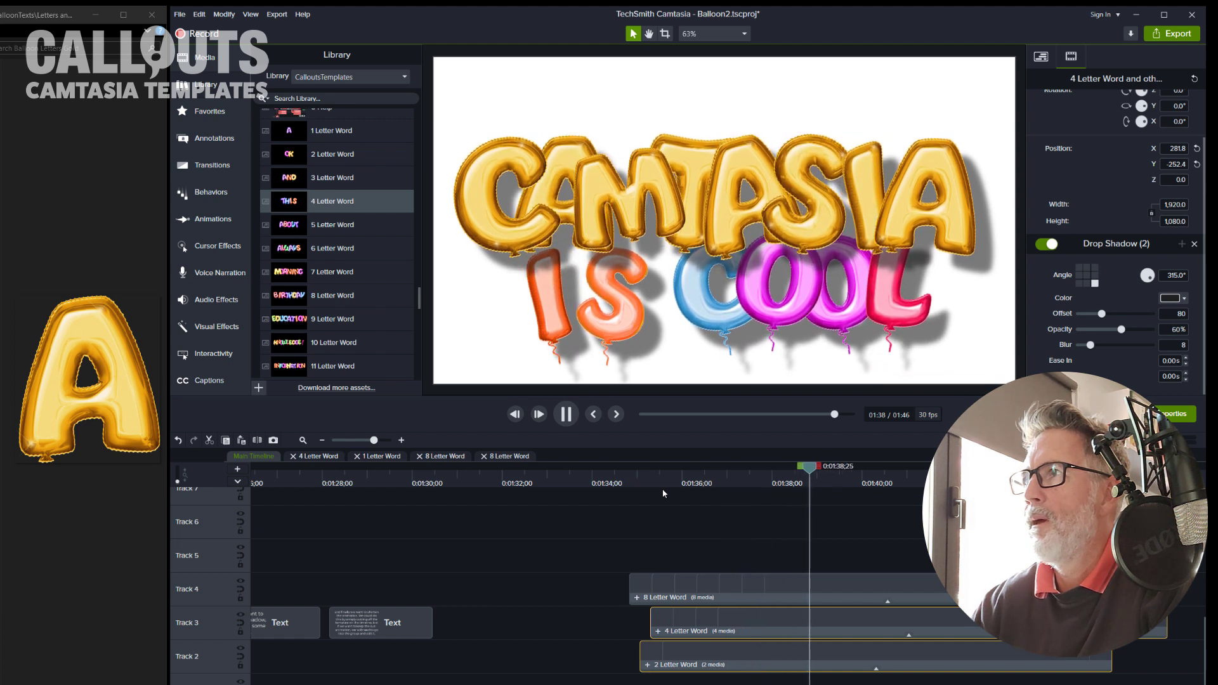
key(space)
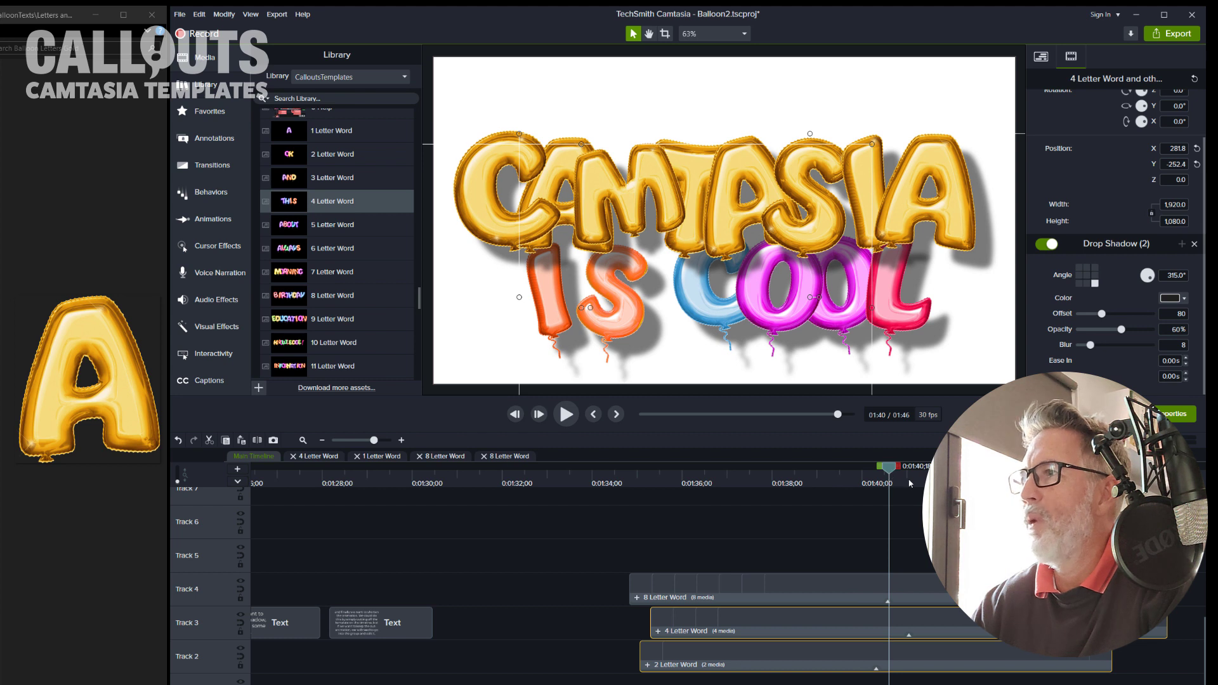
drag(889, 480, 1007, 480)
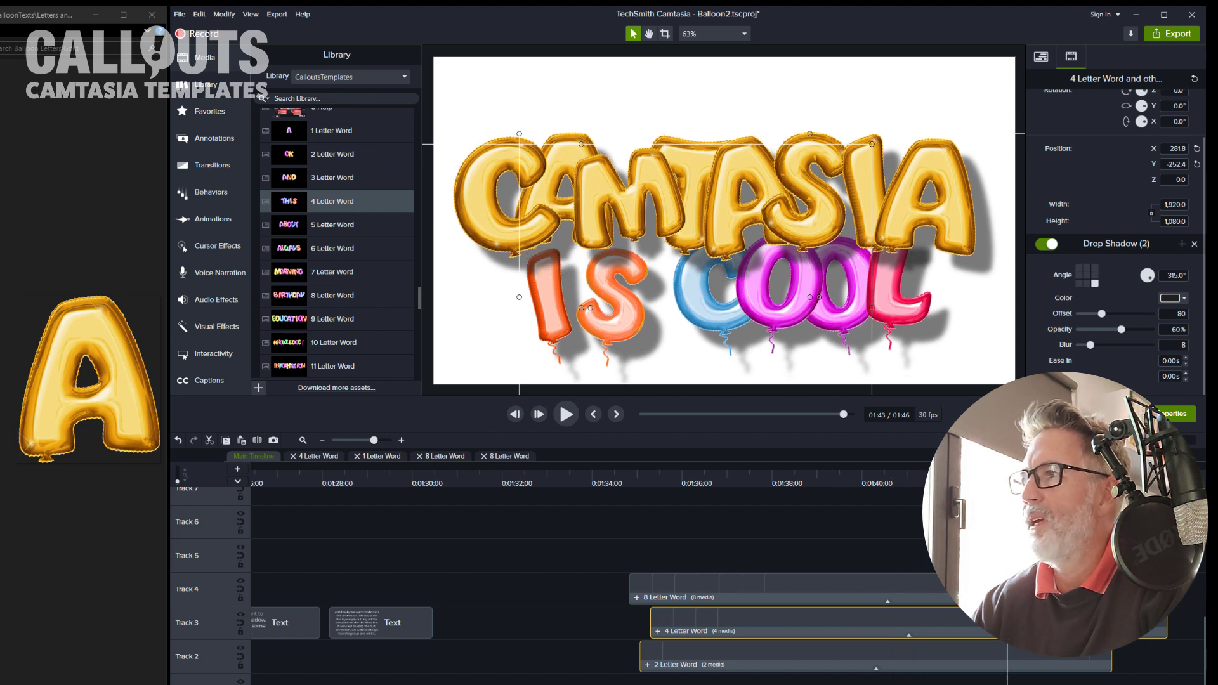
Step: Split all three word clips at the playhead and delete their ending portions
drag(1079, 553, 1022, 650)
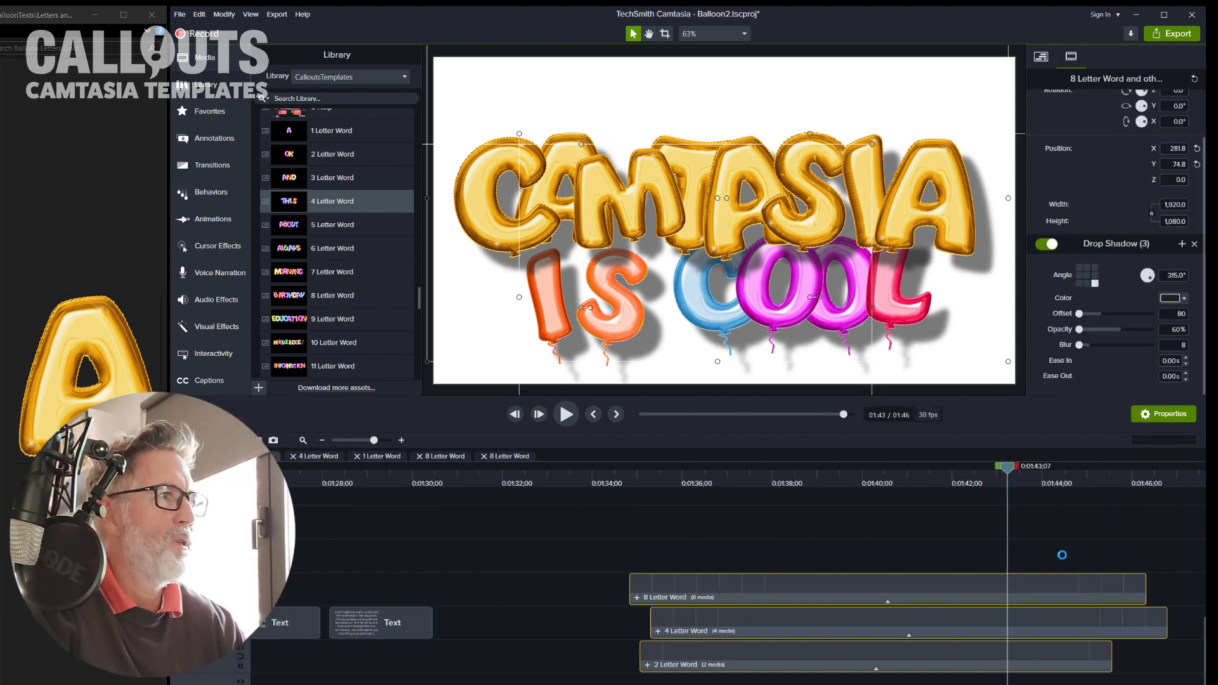
key(s)
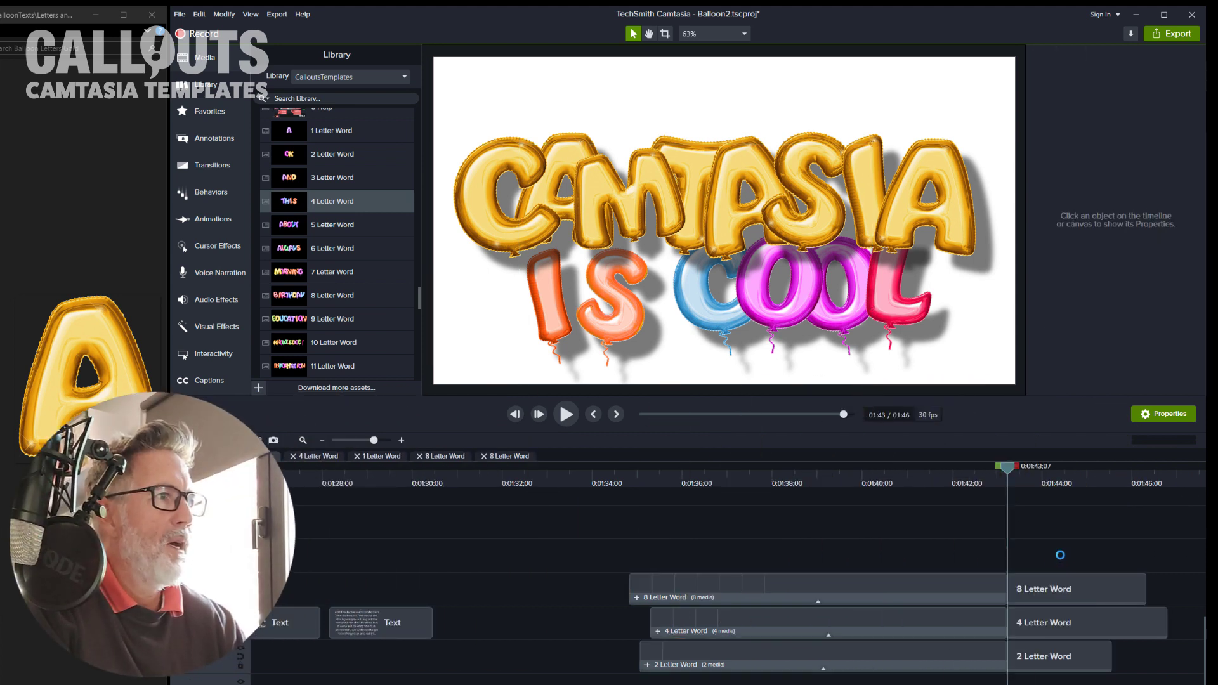
drag(1046, 542, 1052, 670)
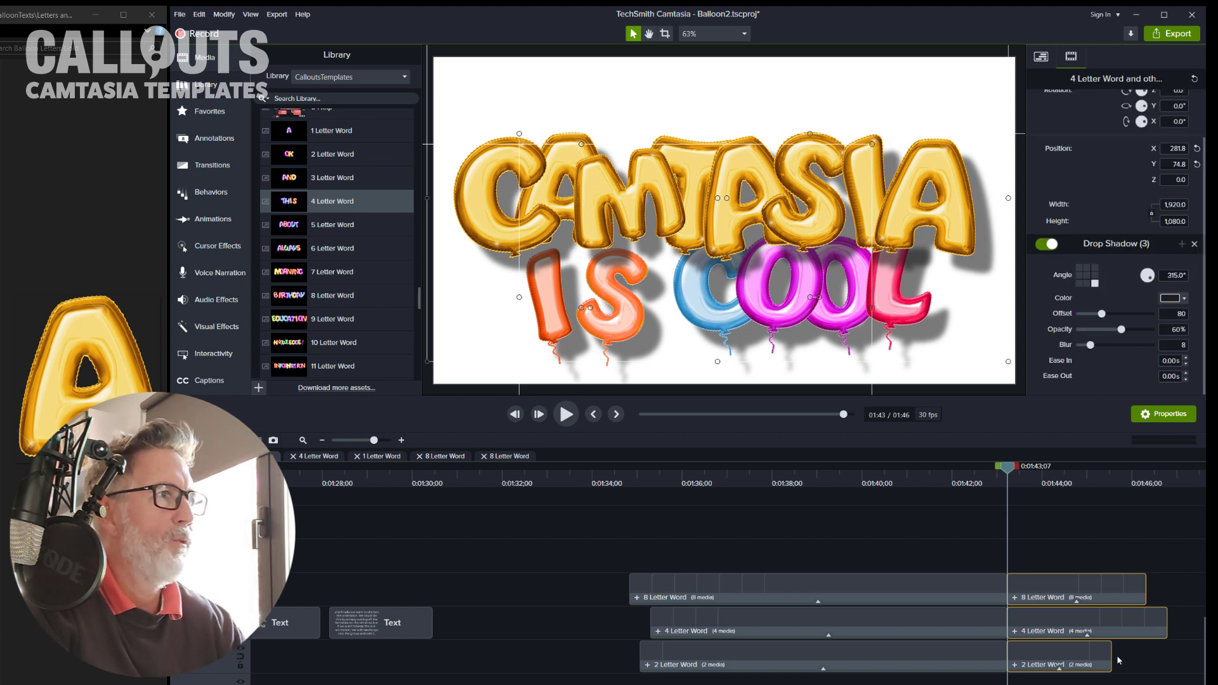
key(Delete)
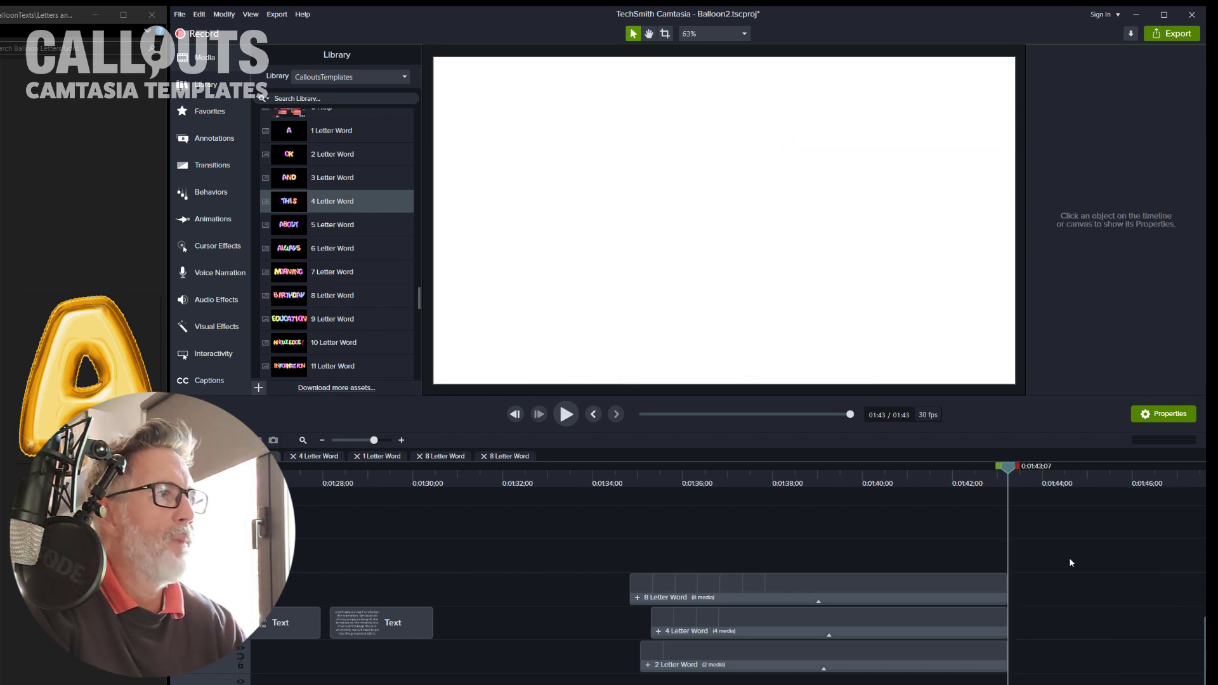
Step: Undo the deletion and the split of the word clips' endings
drag(1009, 468, 937, 481)
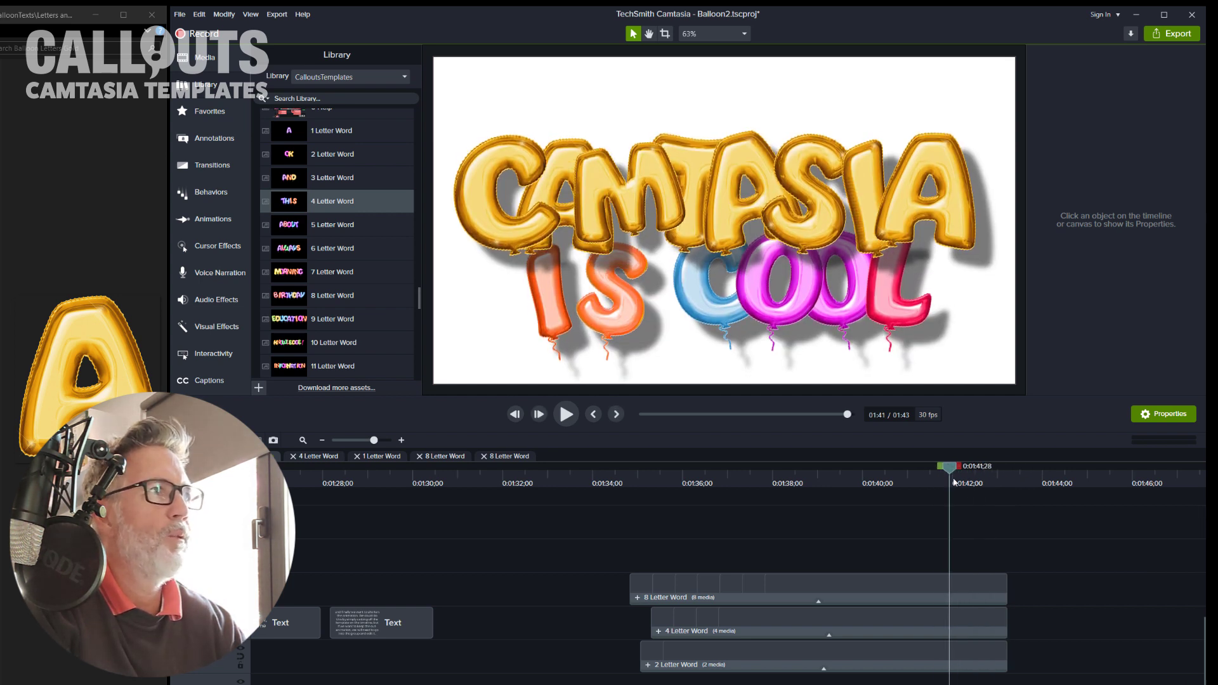
key(space)
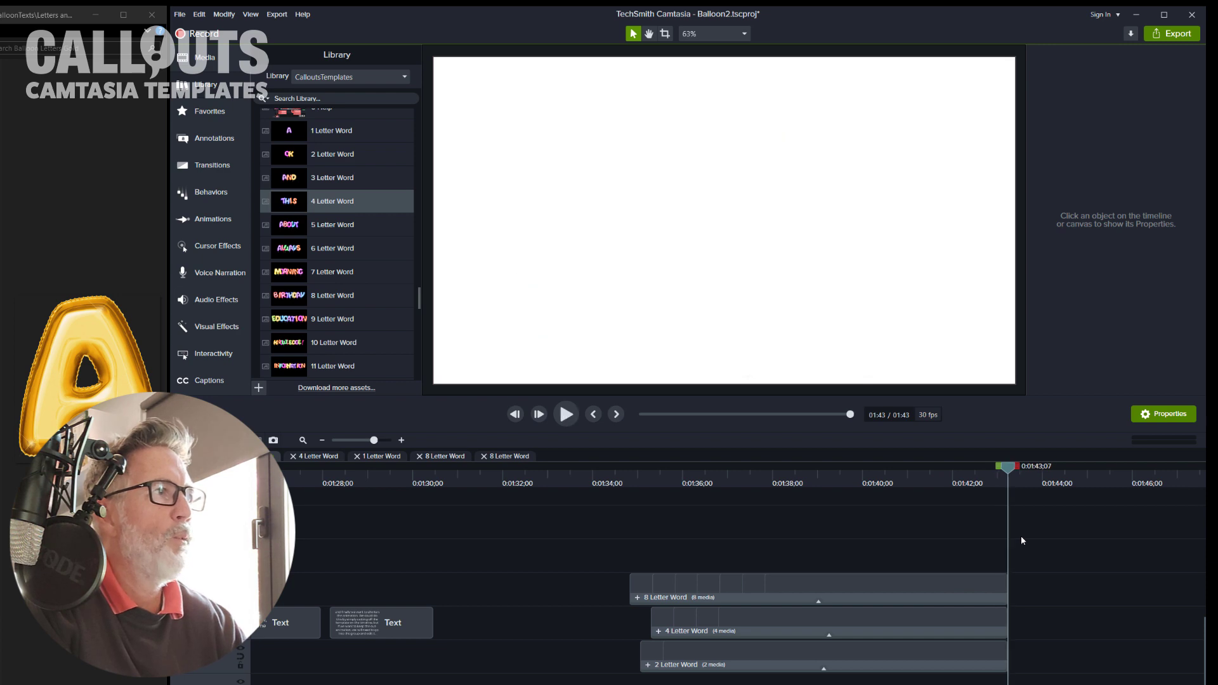
click(979, 475)
click(978, 476)
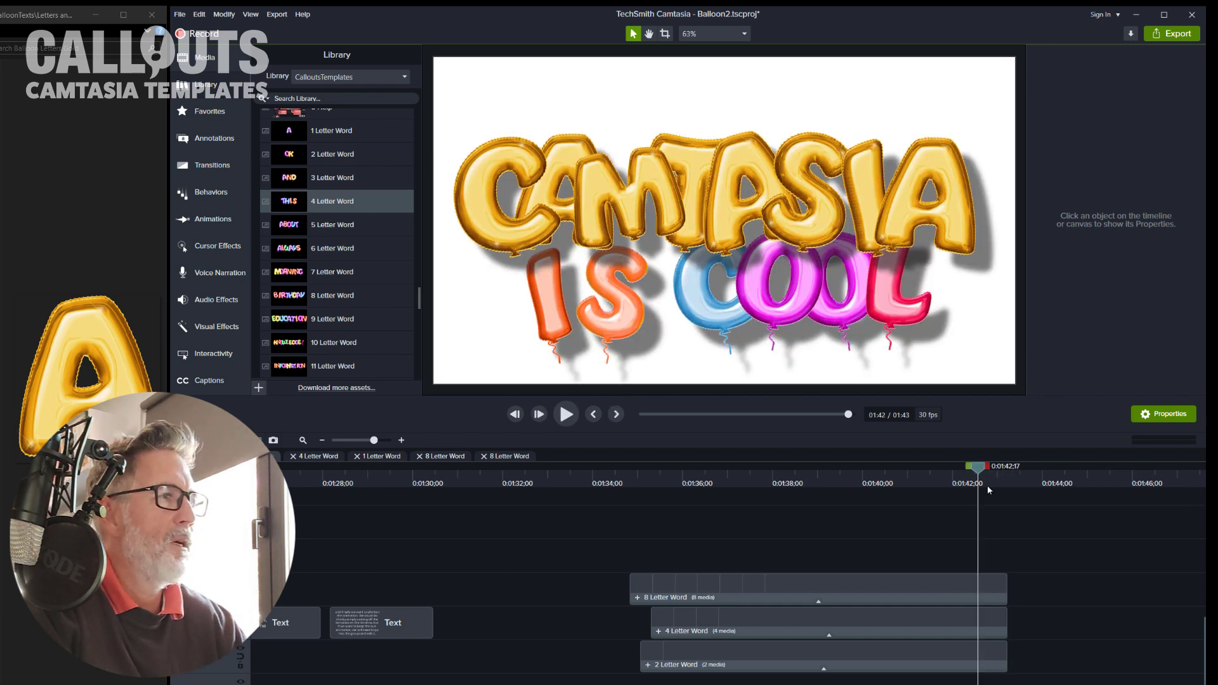
key(ctrl+z)
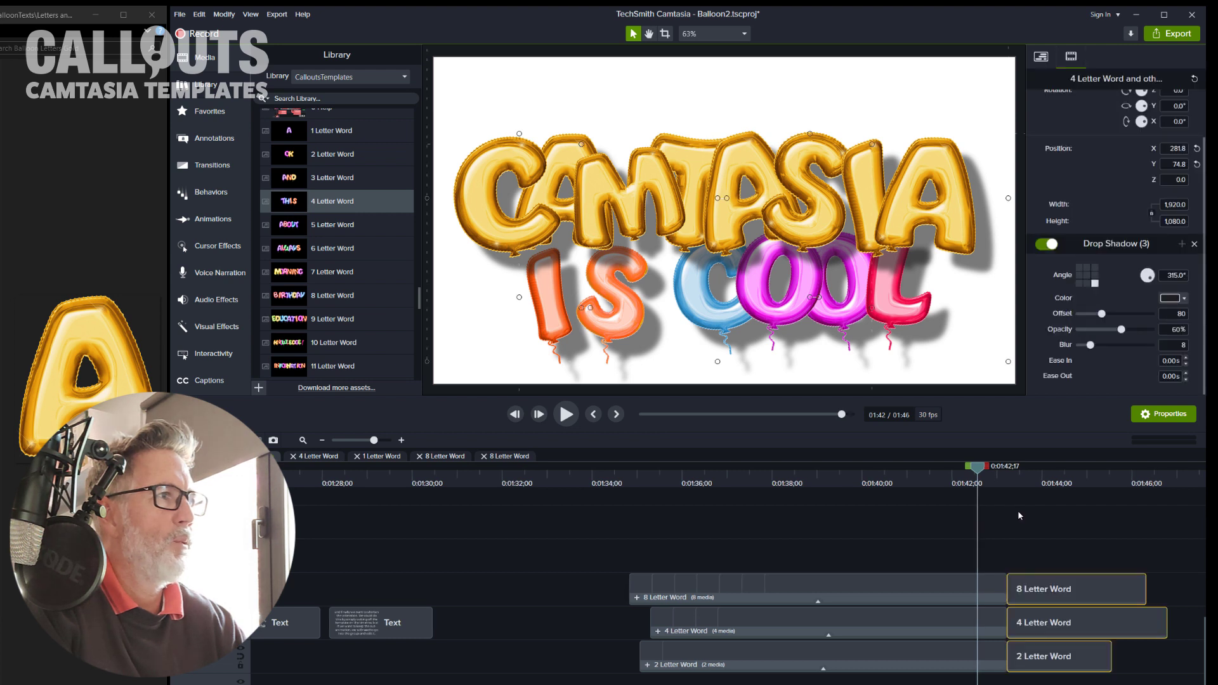
key(ctrl+z)
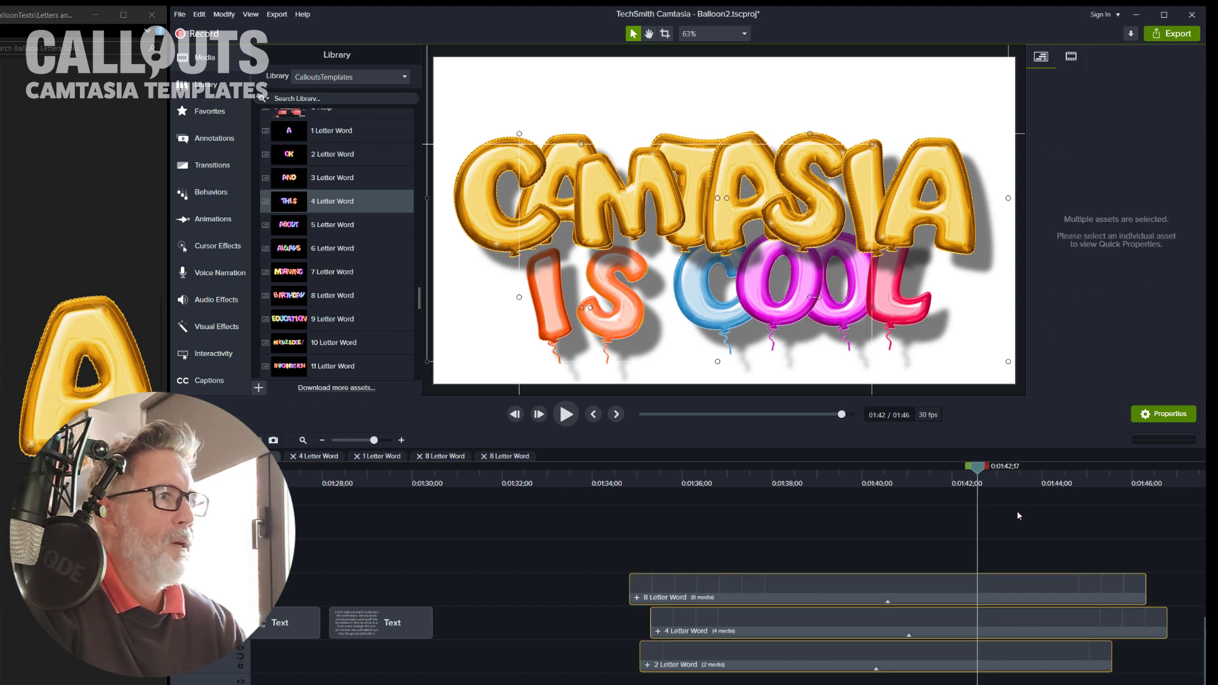
Step: Trim every letter clip inside the 8 Letter Word group so they all end at the playhead around 1:40
click(638, 598)
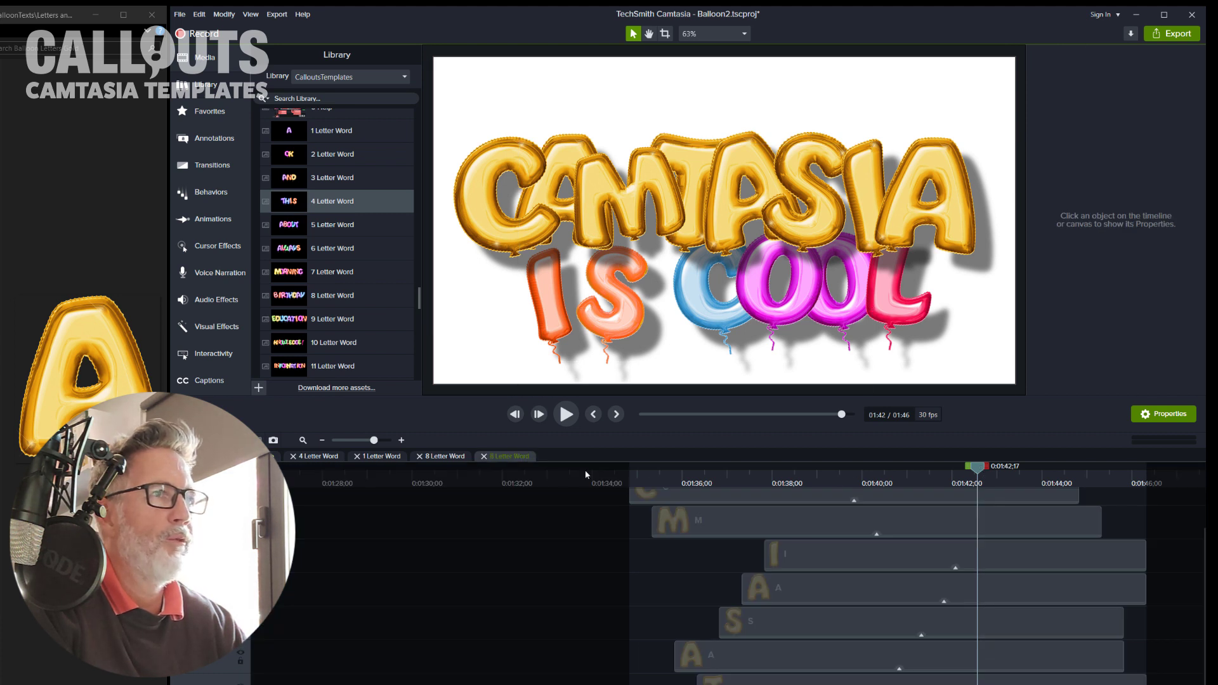
click(259, 456)
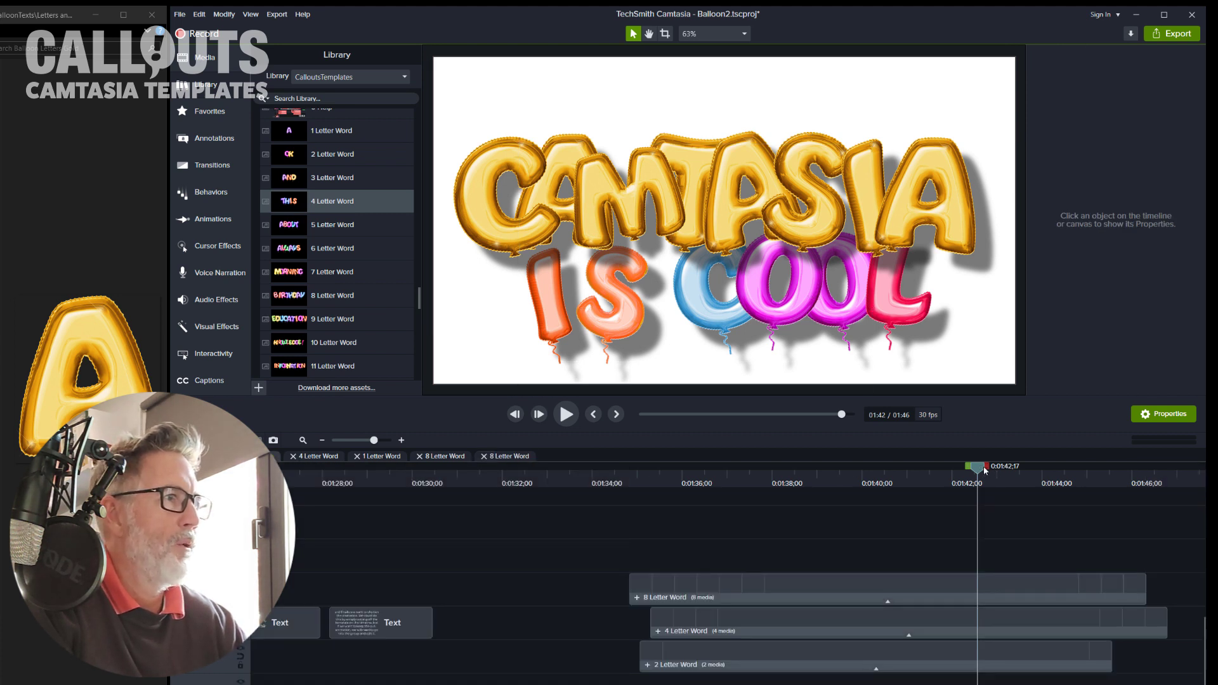
drag(985, 471, 895, 487)
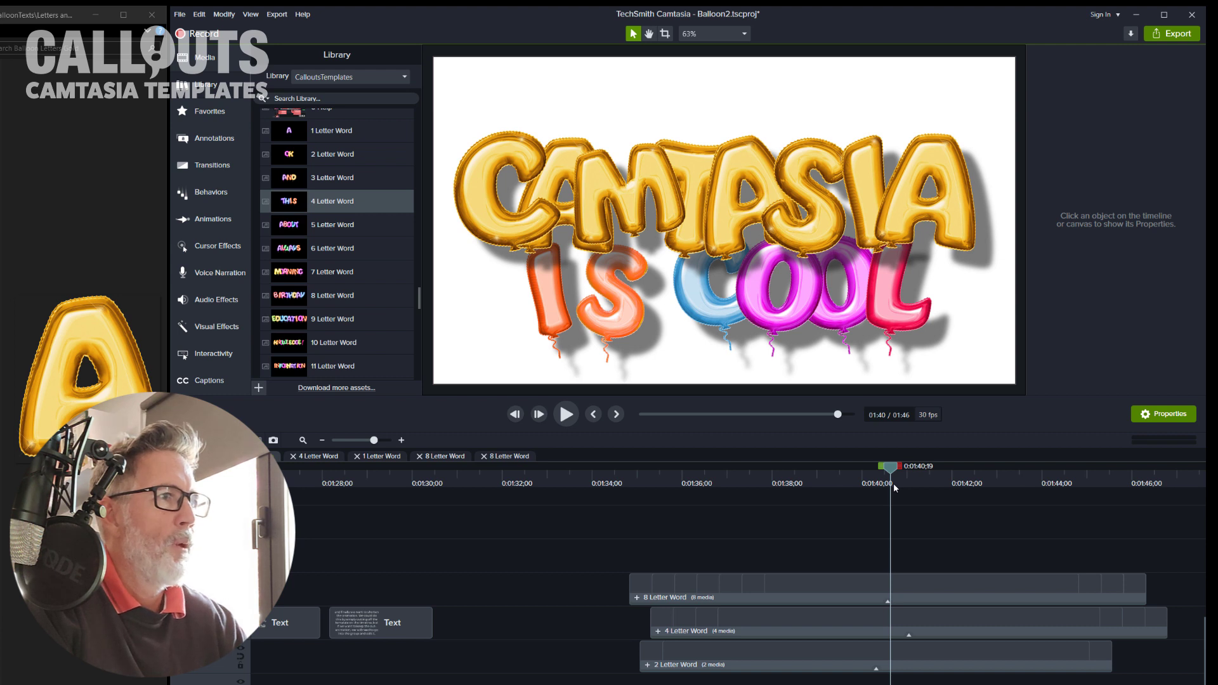
click(637, 597)
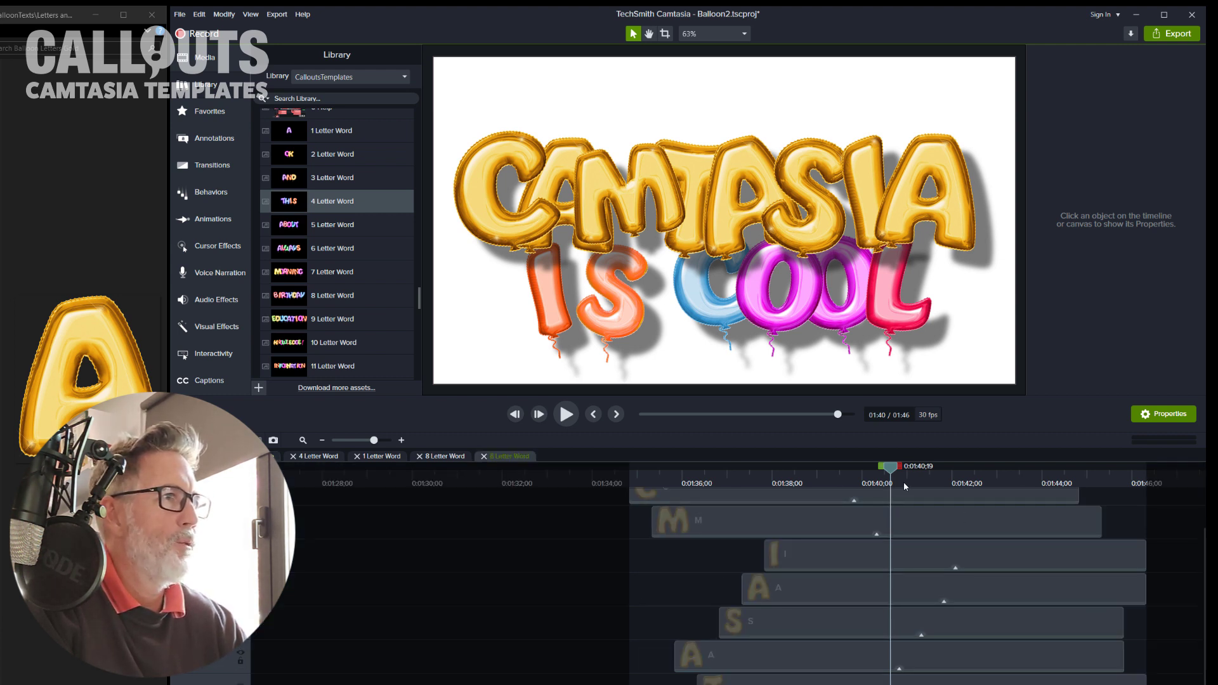
click(1044, 530)
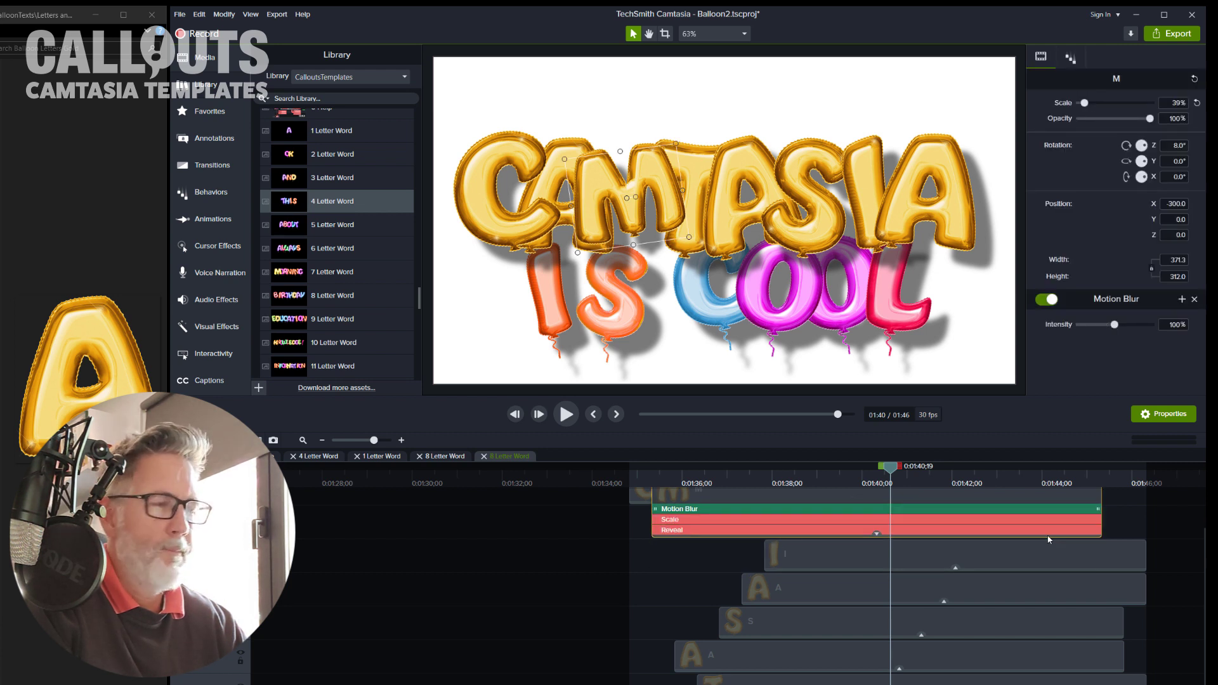
key(ctrl+a)
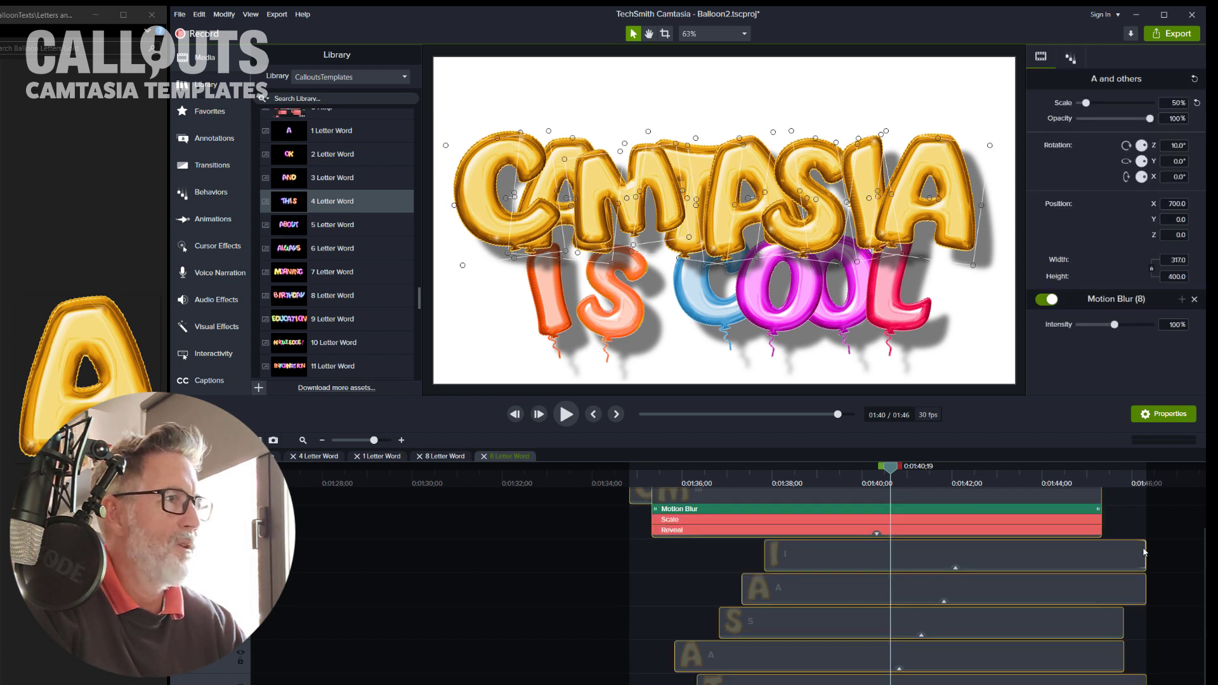
drag(1144, 553, 912, 572)
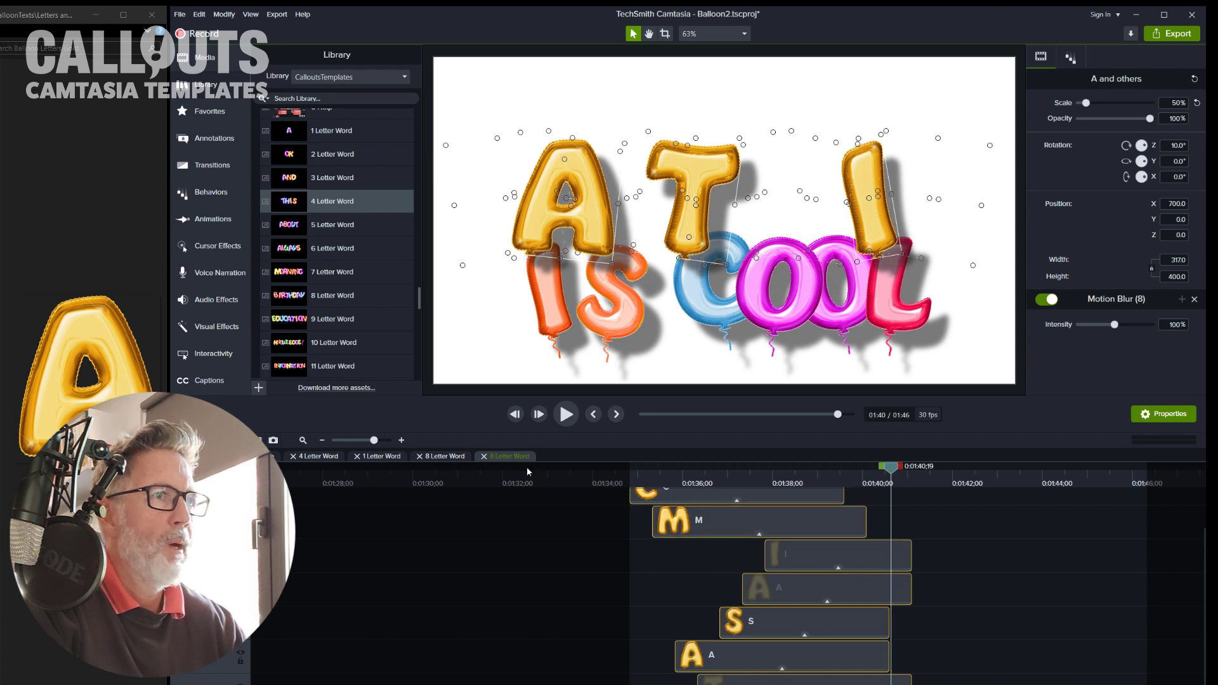
click(261, 456)
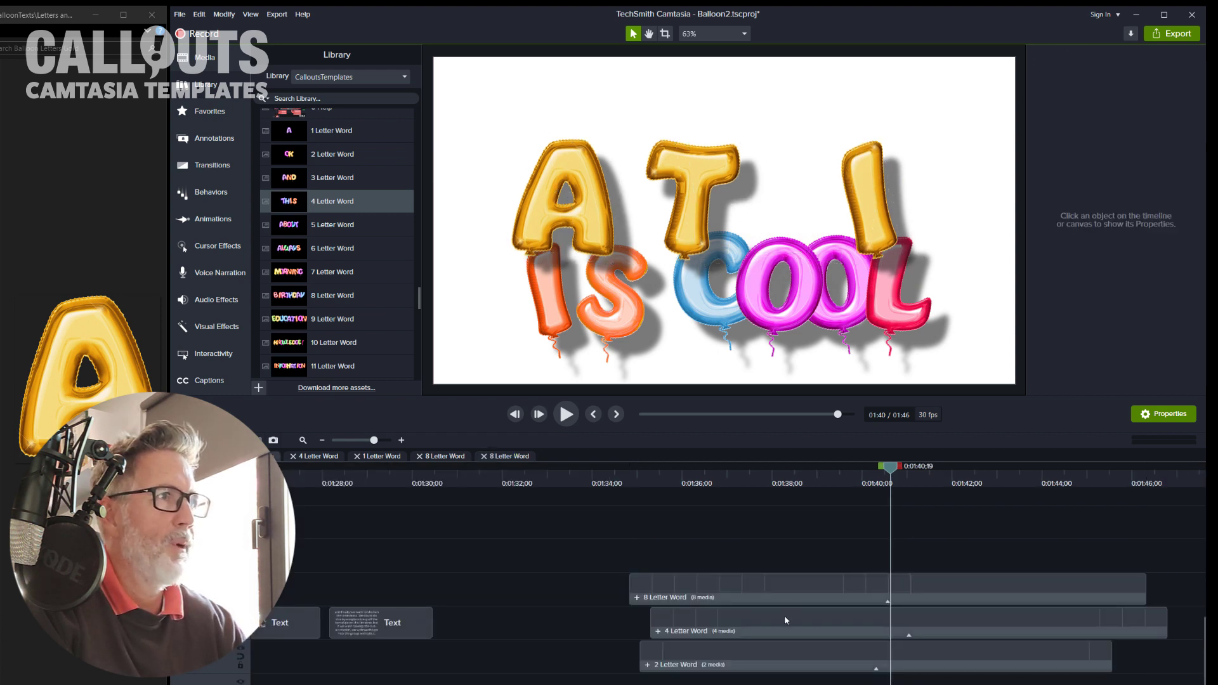
Step: Trim all letter clips inside the 4 Letter Word group to end at the same 1:40 point
click(658, 631)
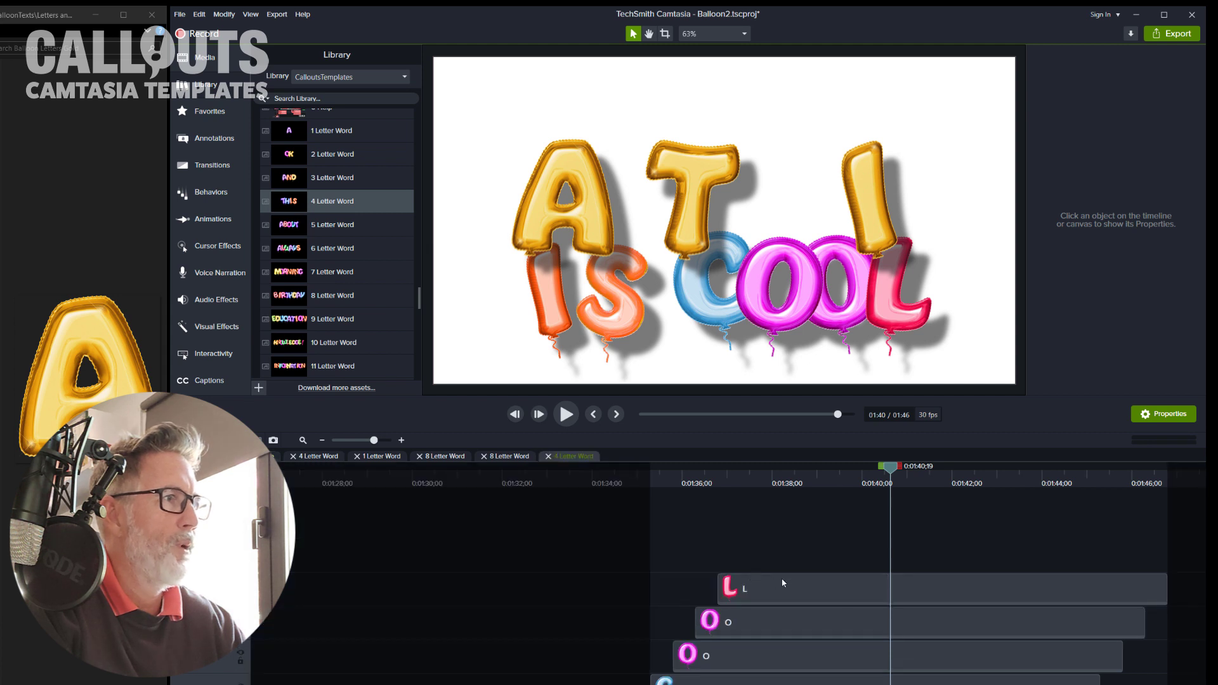
drag(948, 547, 986, 684)
drag(1101, 683, 869, 682)
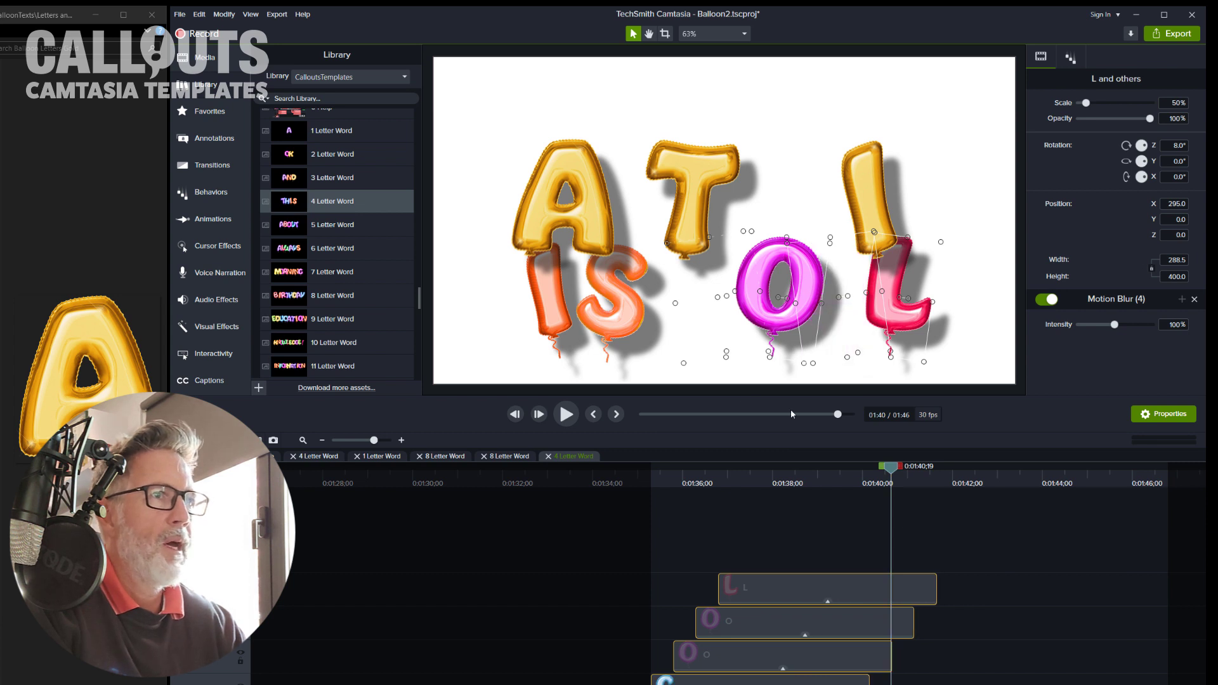
click(260, 457)
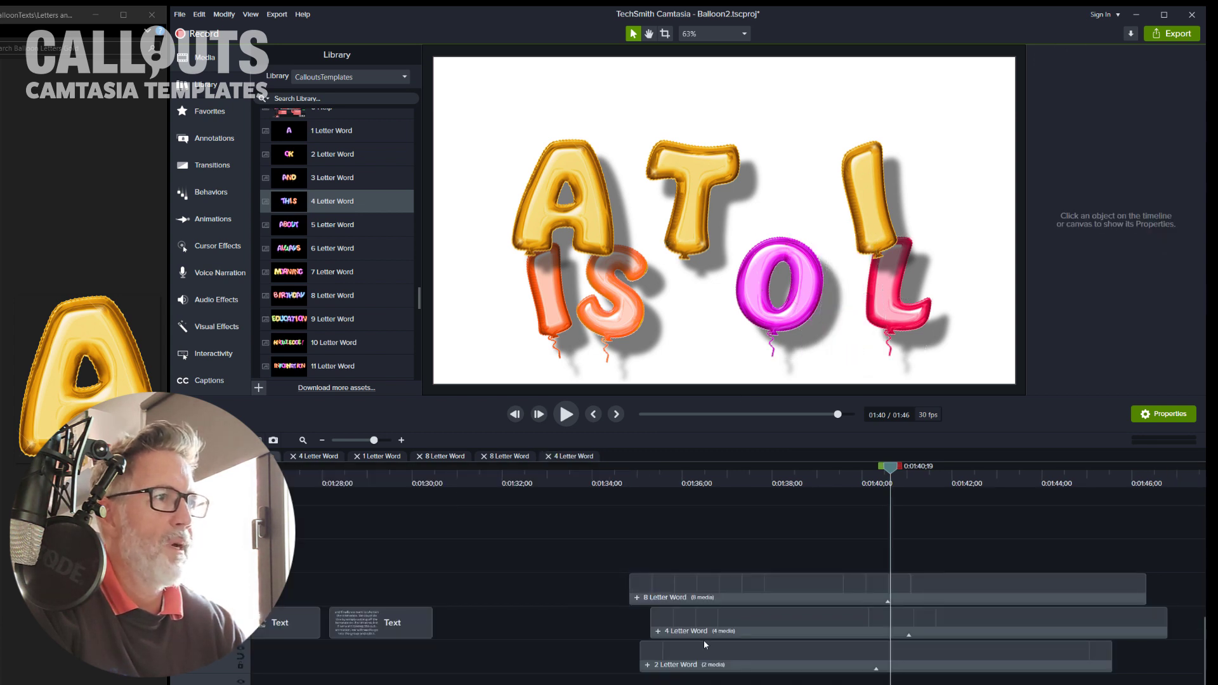
Step: Trim both letter clips inside the 2 Letter Word group to end at the 1:40 point
click(648, 665)
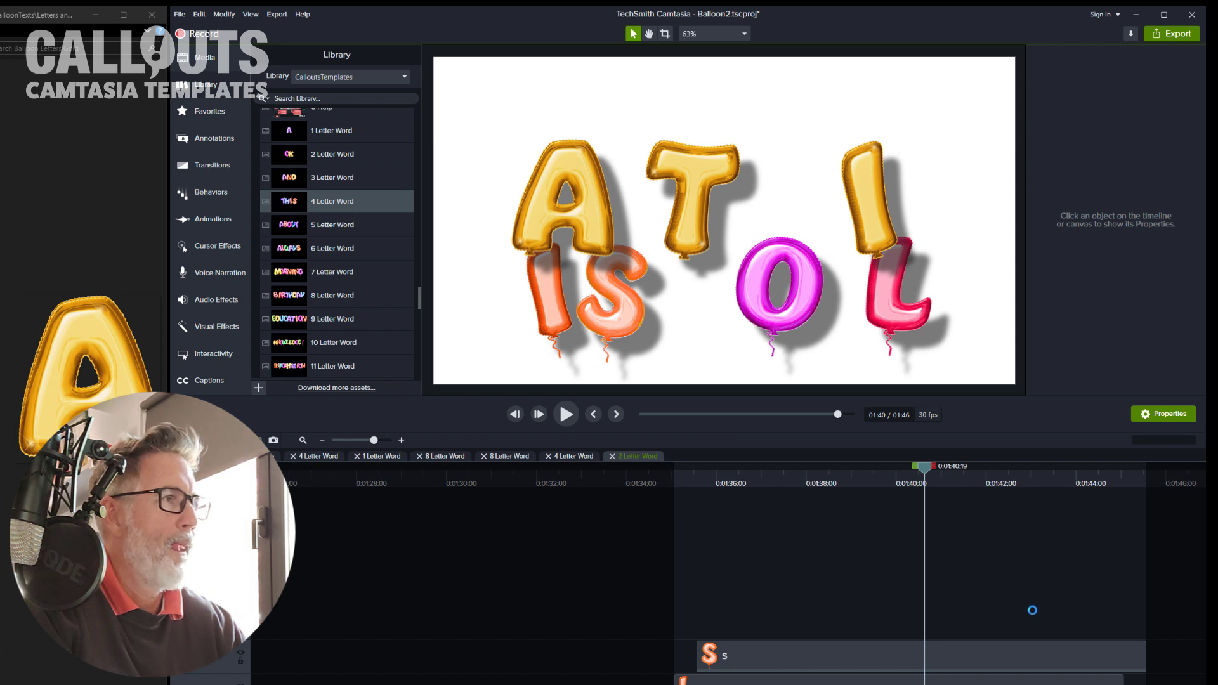
click(922, 667)
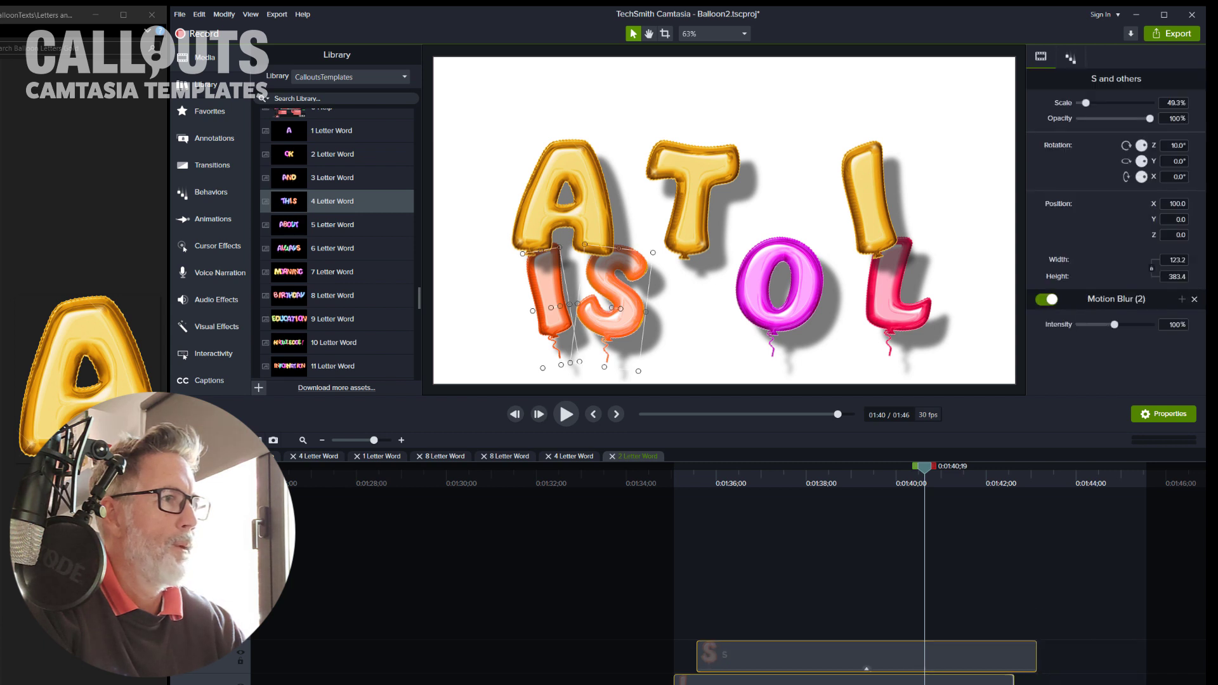
drag(1123, 679, 914, 679)
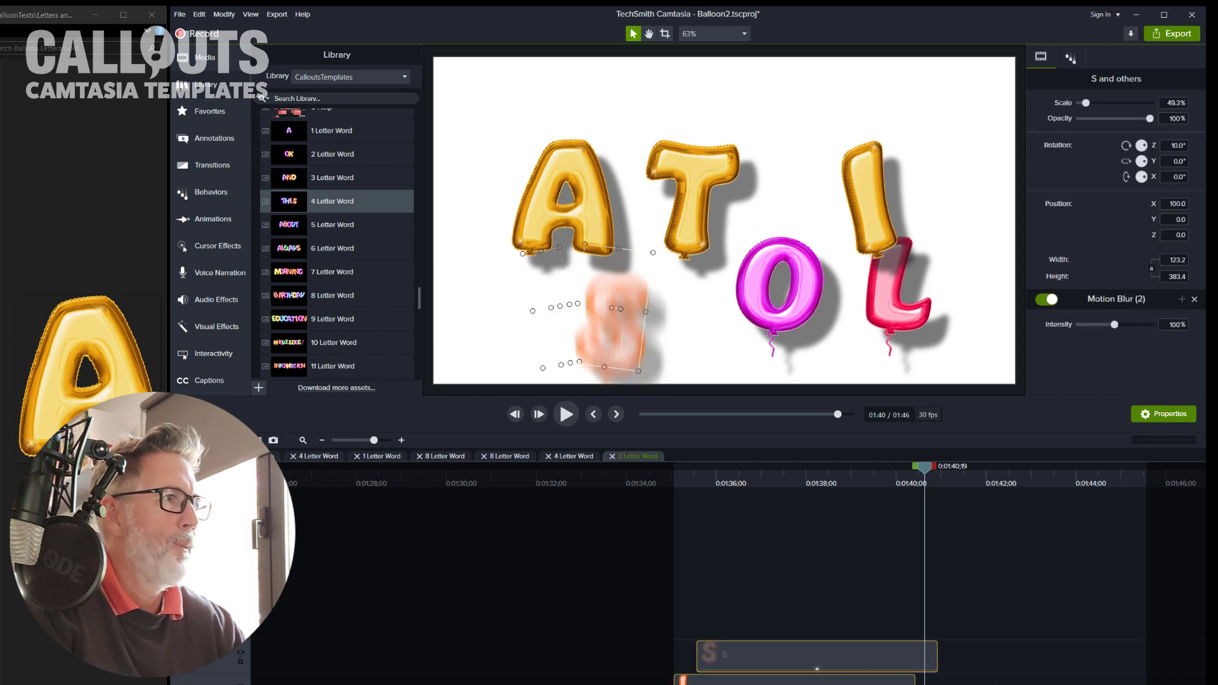
click(896, 454)
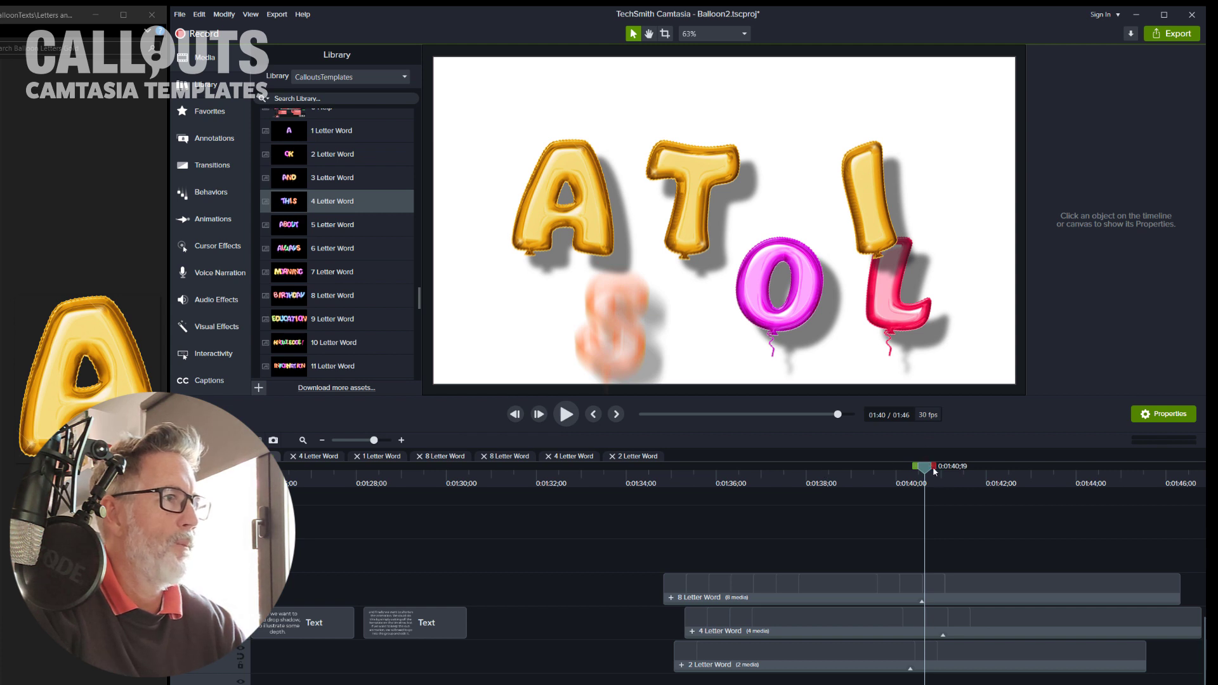
Step: Split the three word groups at about 1:41 and delete the parts after the split
drag(926, 467, 965, 470)
drag(986, 544, 966, 471)
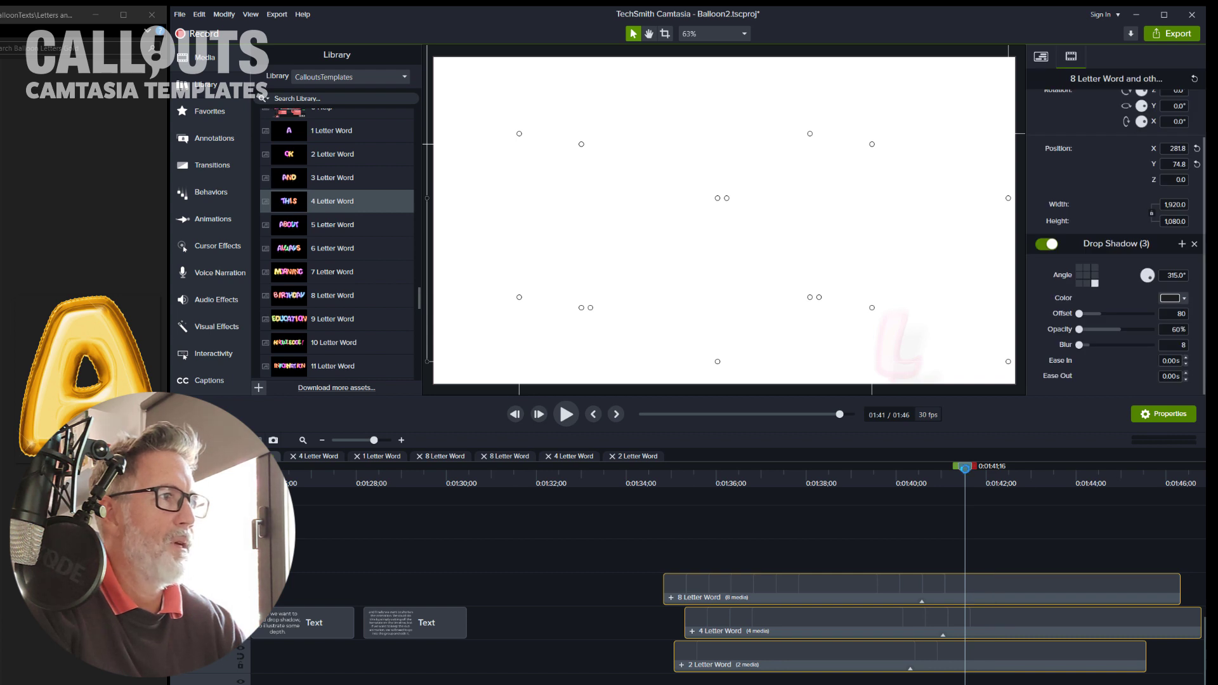
key(s)
drag(965, 470, 729, 497)
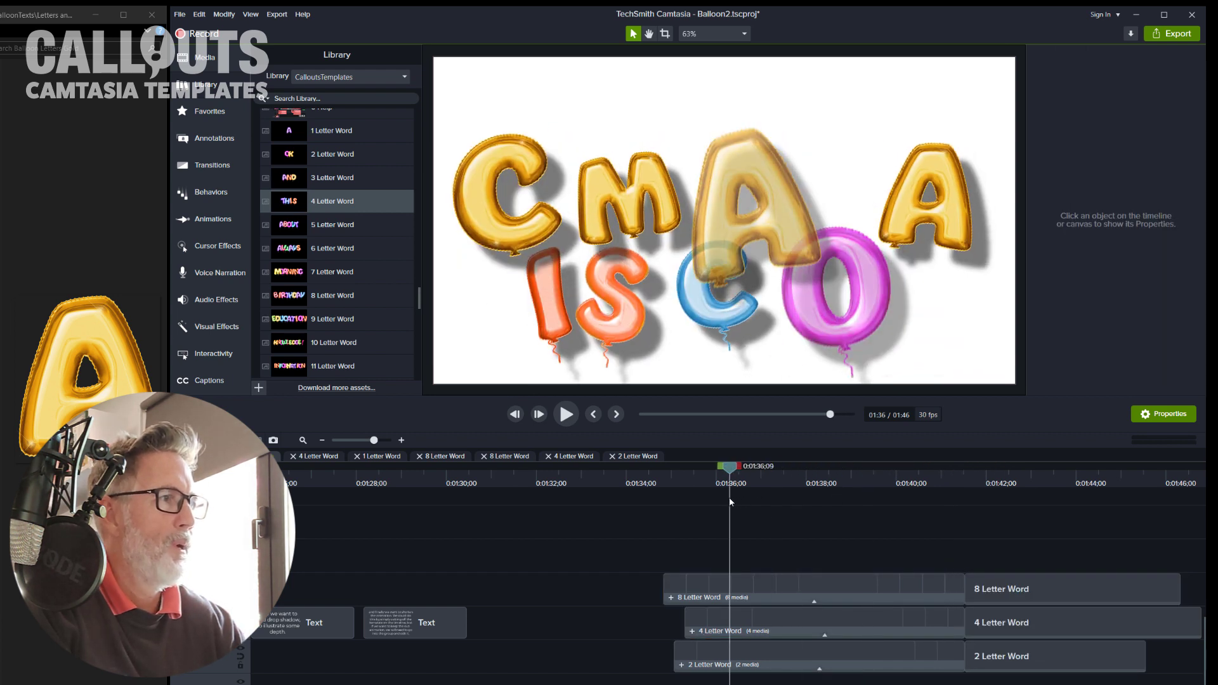
drag(1043, 662, 1045, 683)
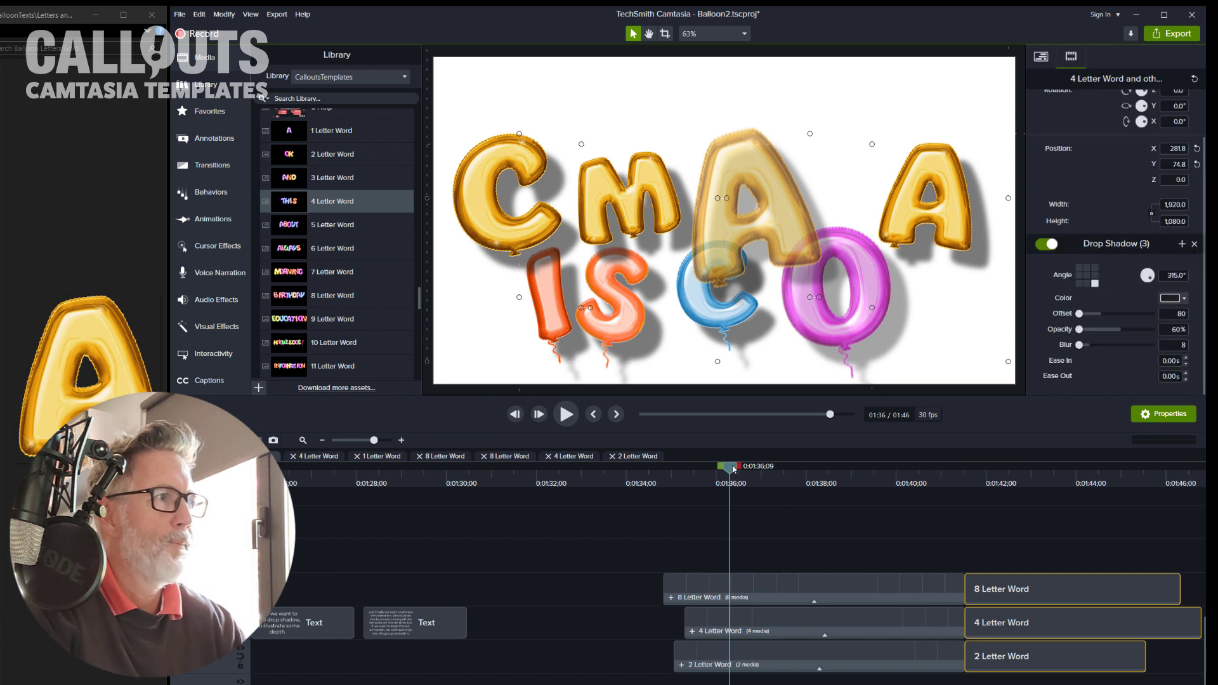
key(Delete)
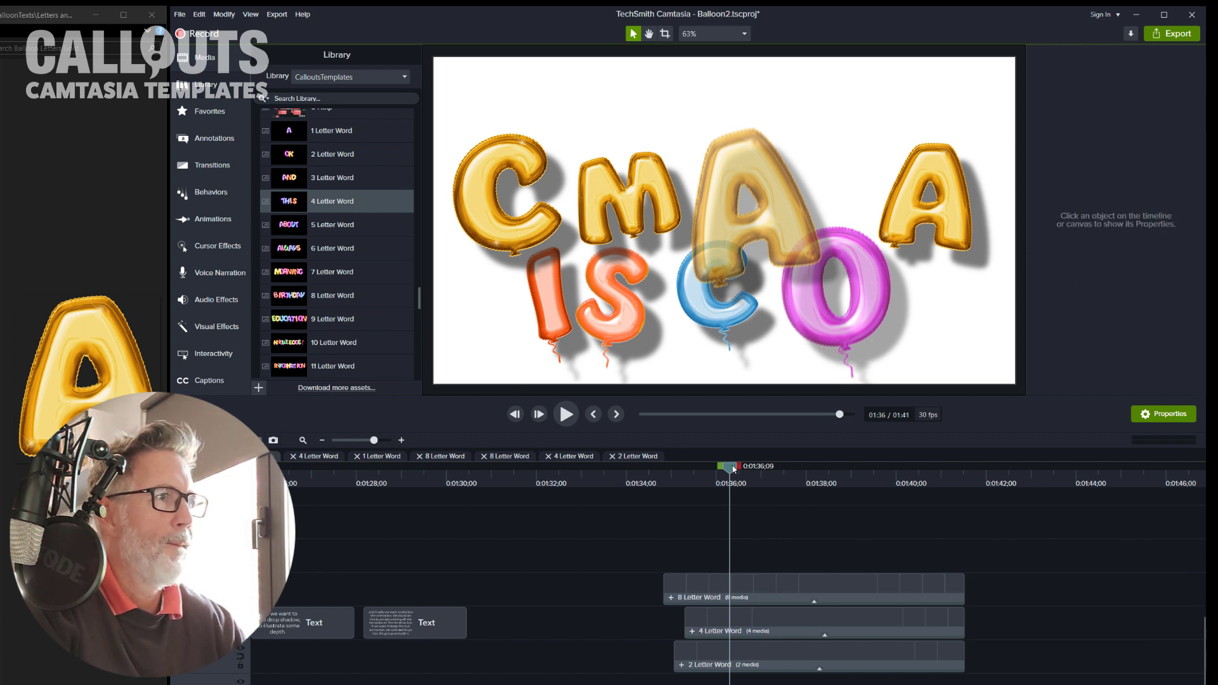
Step: Play back the shortened ending of the callout animation from about 1:34
drag(729, 467, 654, 479)
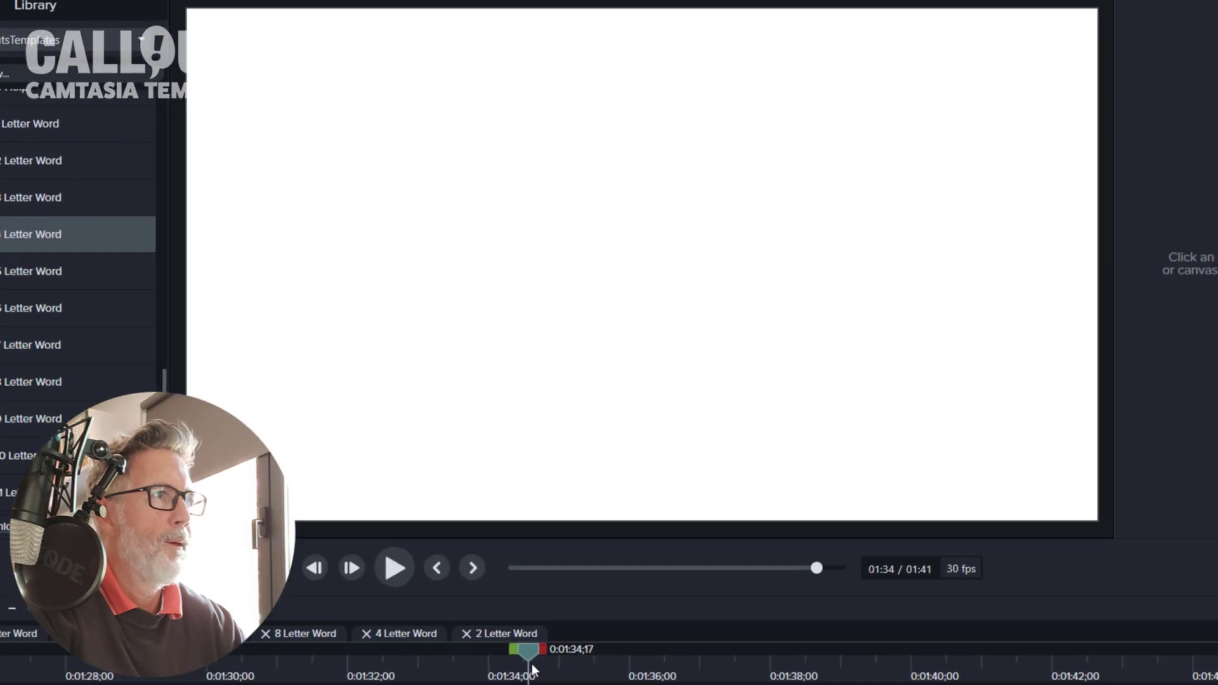
key(space)
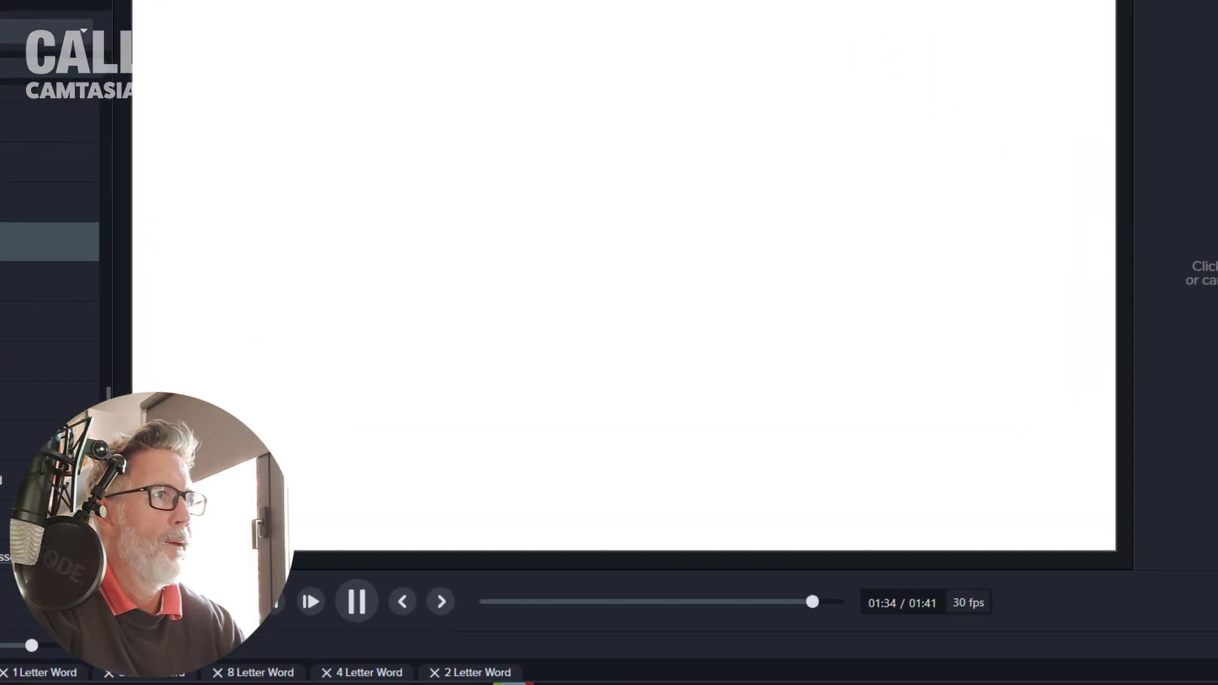